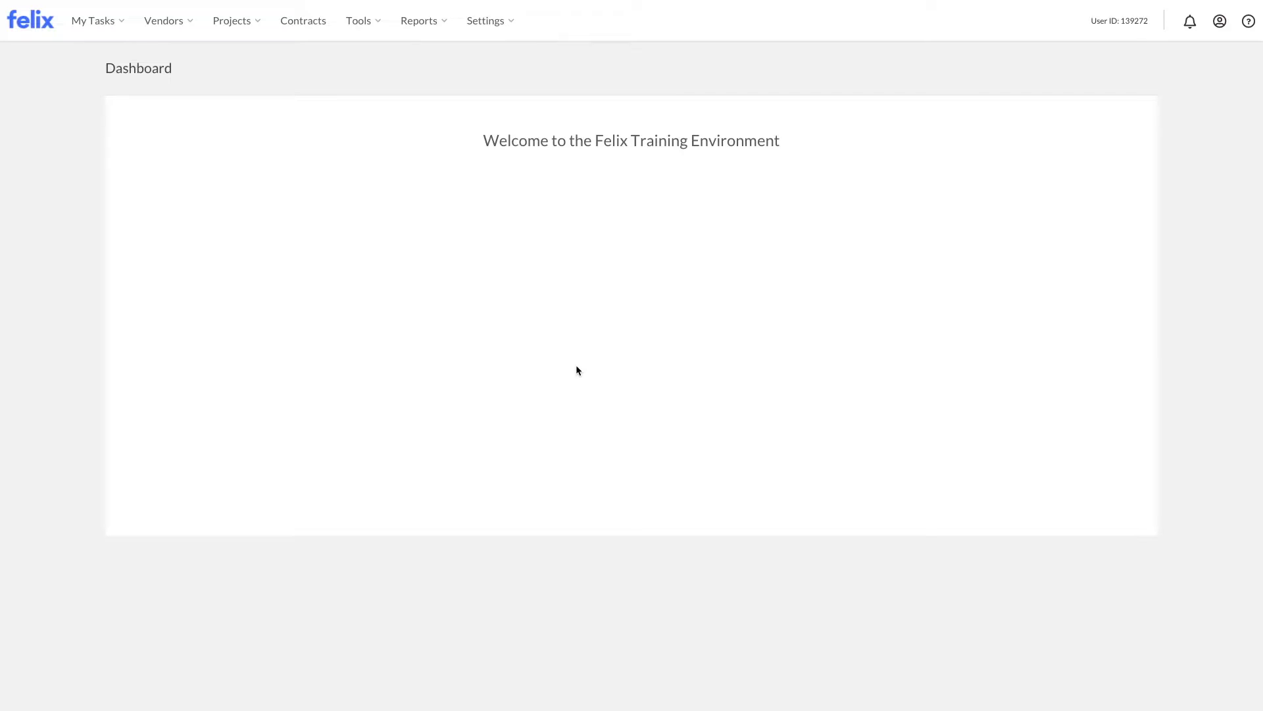
- Open the packages of the Felix Procurement Schedule Training Project
click(236, 19)
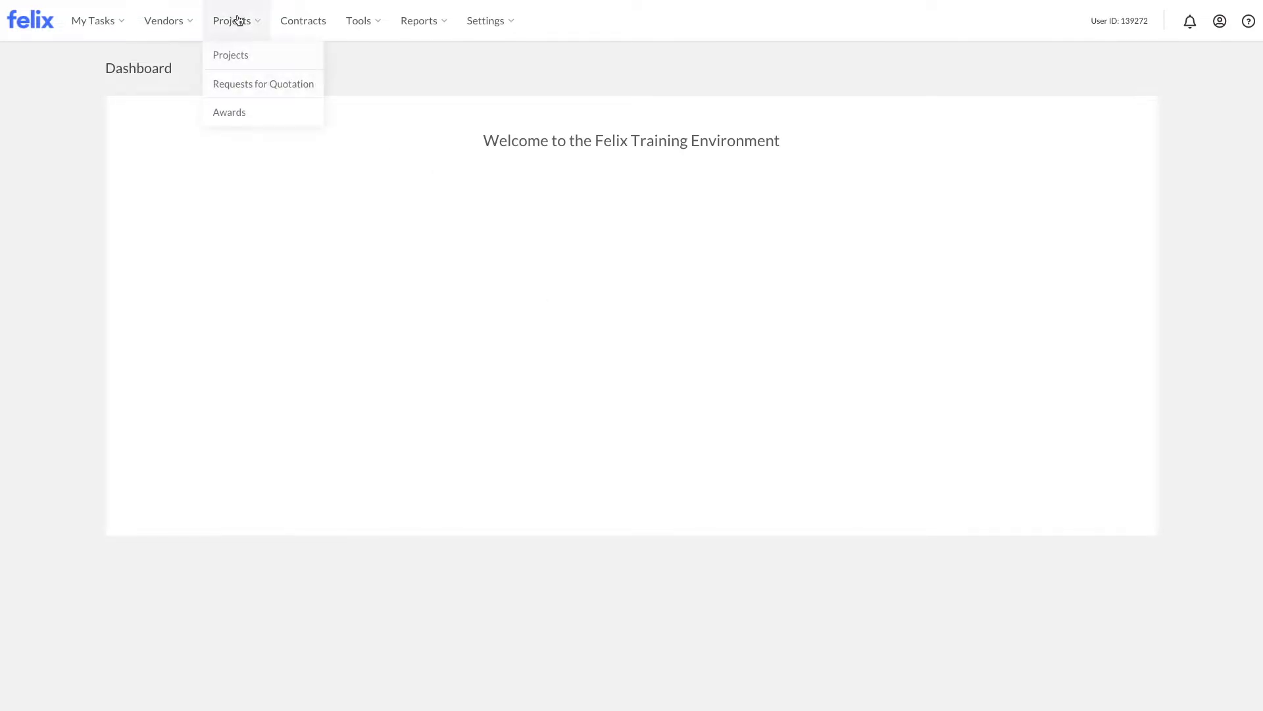
click(240, 64)
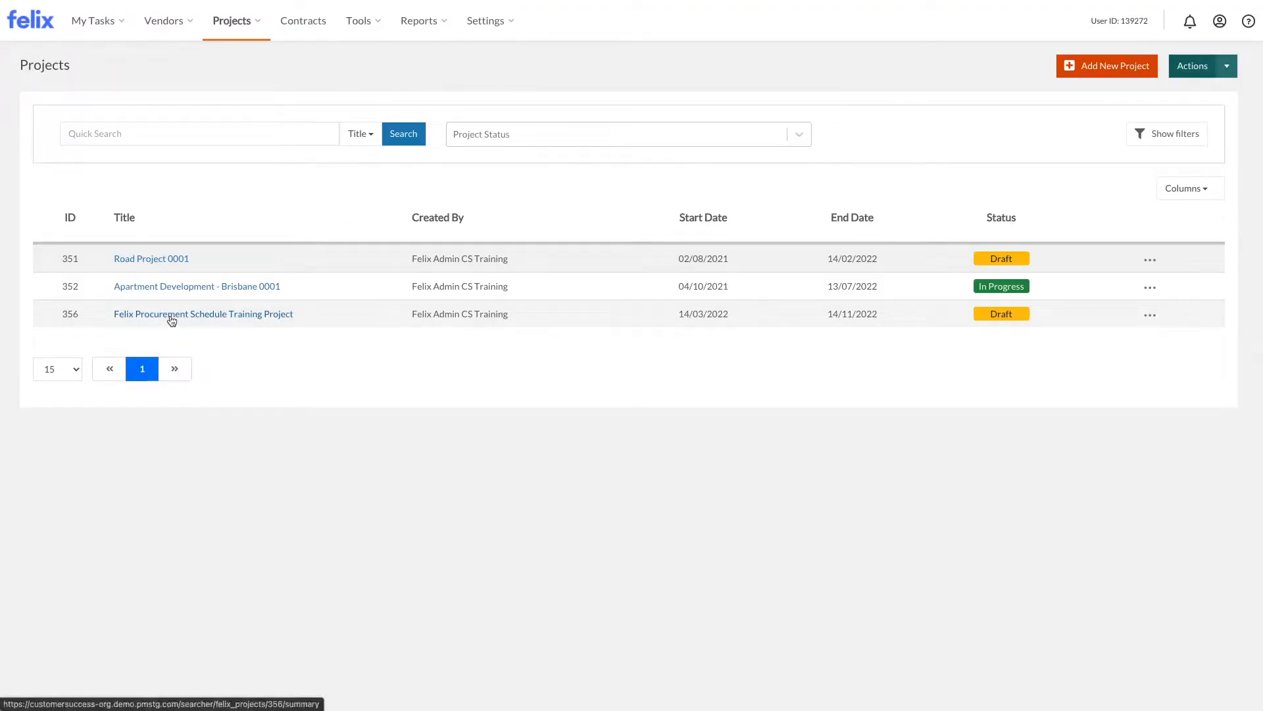
click(172, 315)
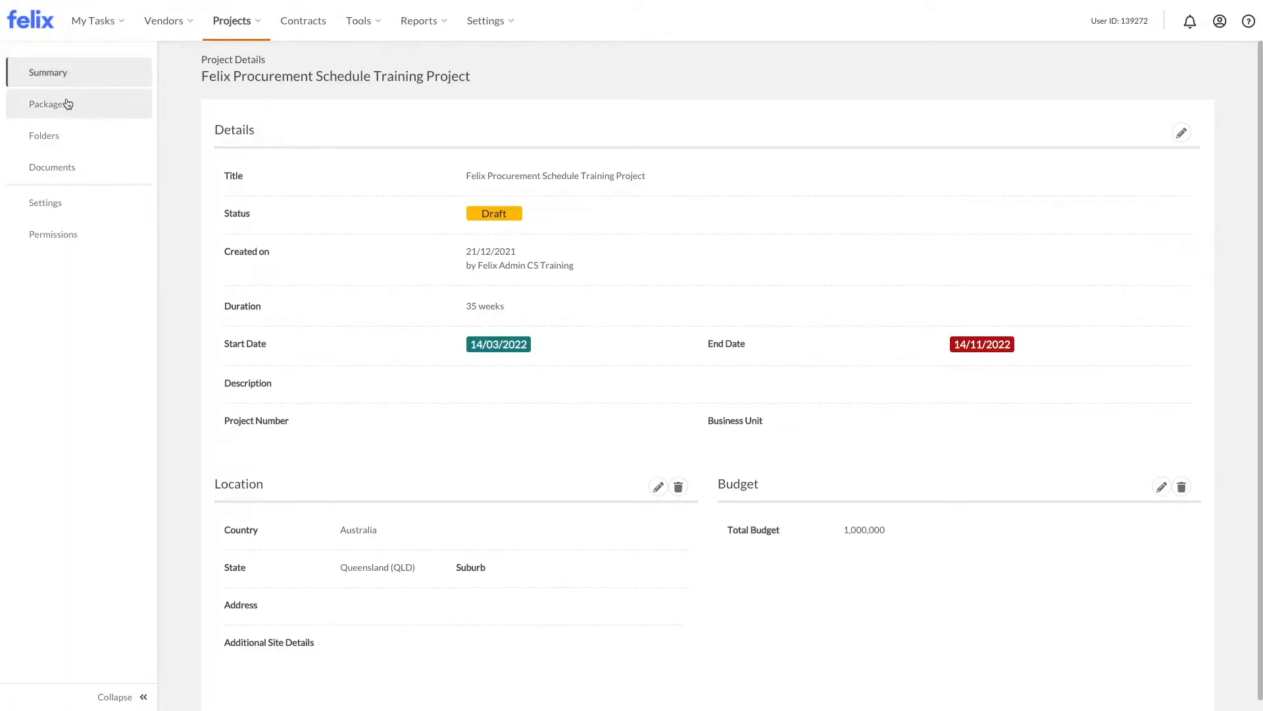
click(67, 104)
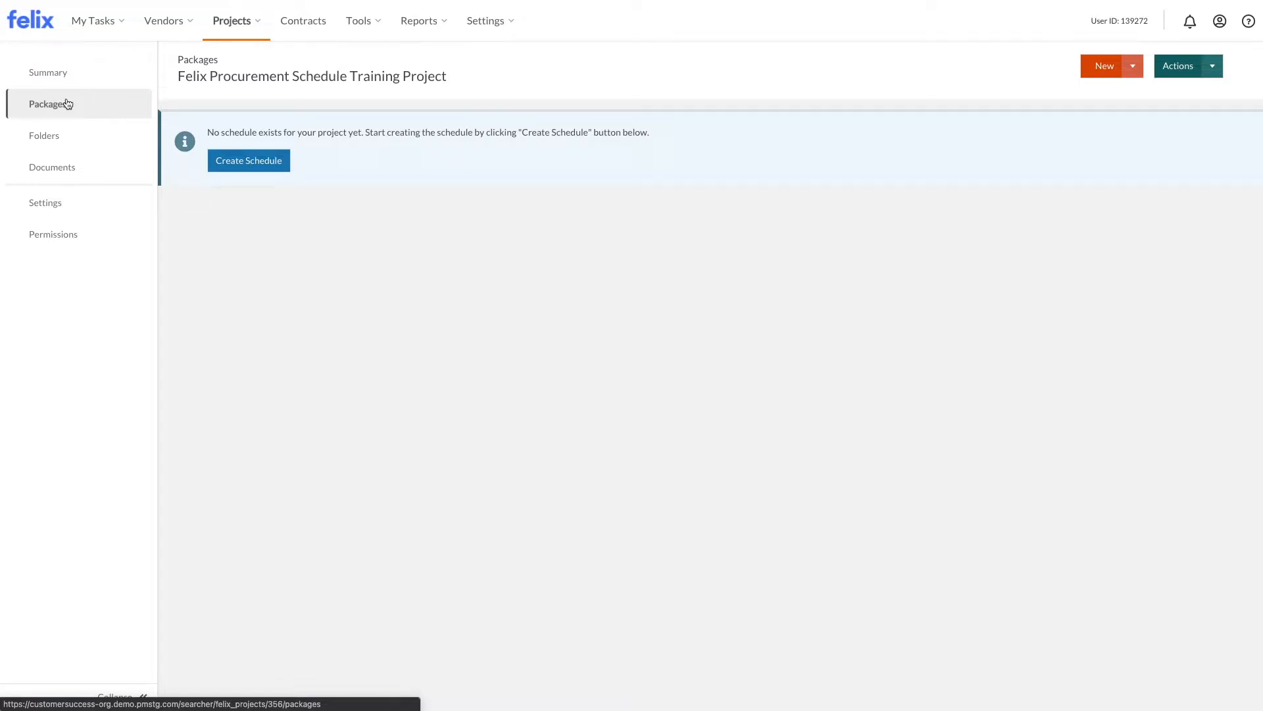
- Create the project's schedule, starting from scratch instead of using a template
click(276, 169)
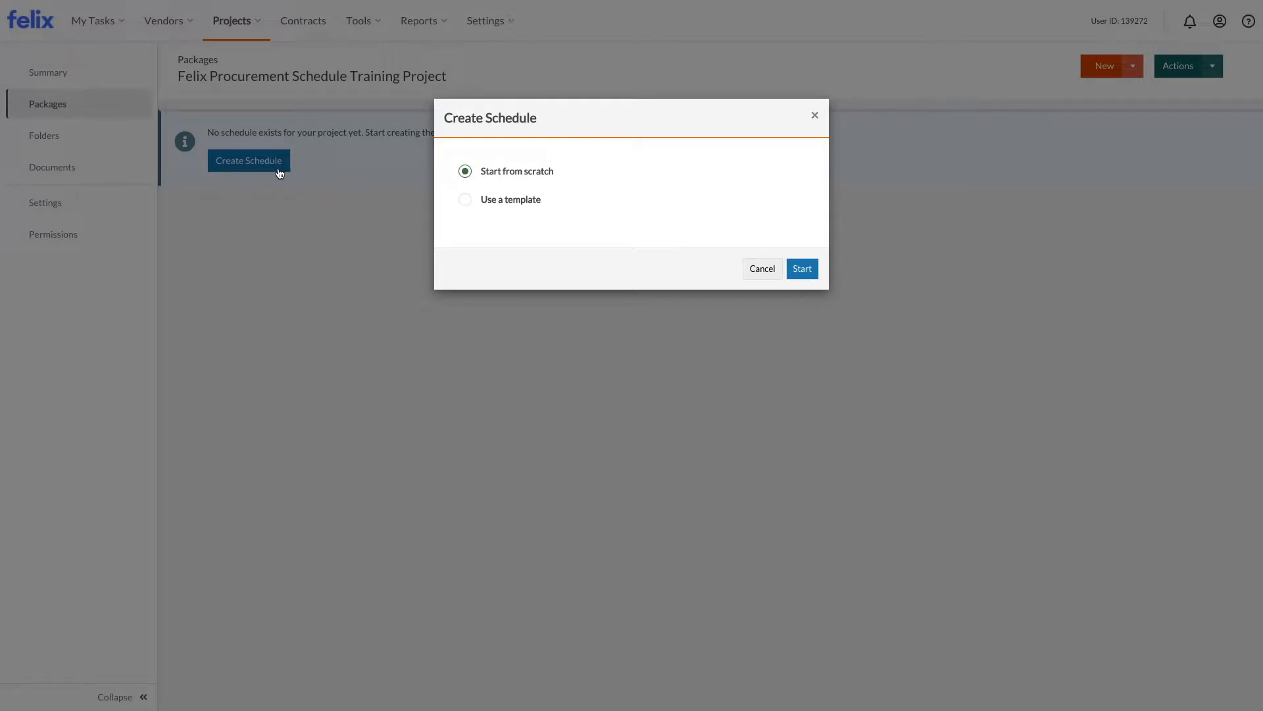
click(467, 200)
click(508, 236)
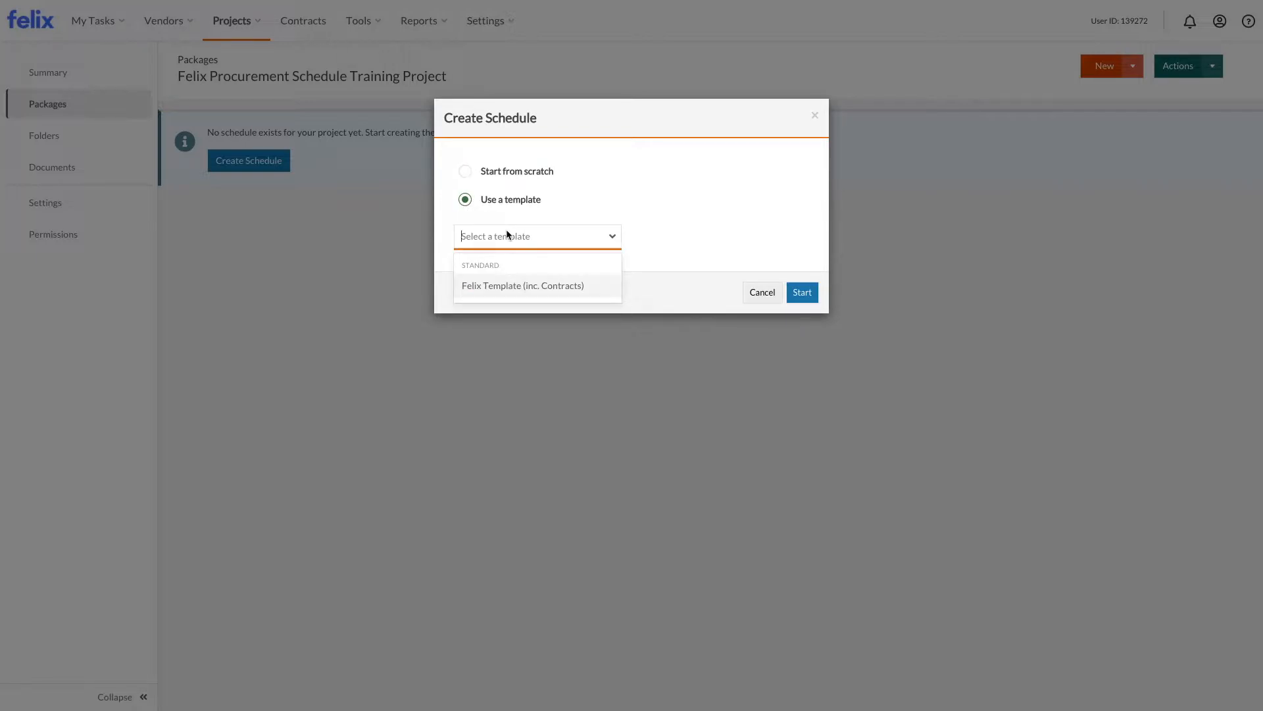
click(507, 234)
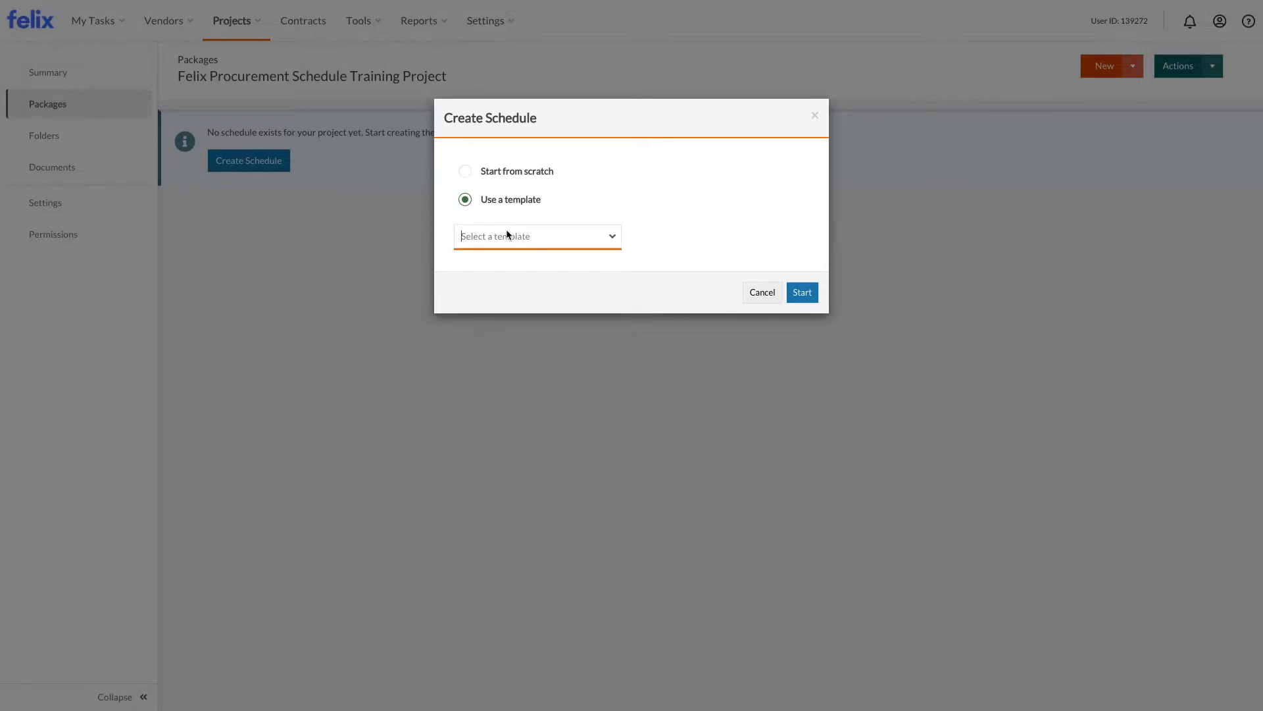
click(465, 173)
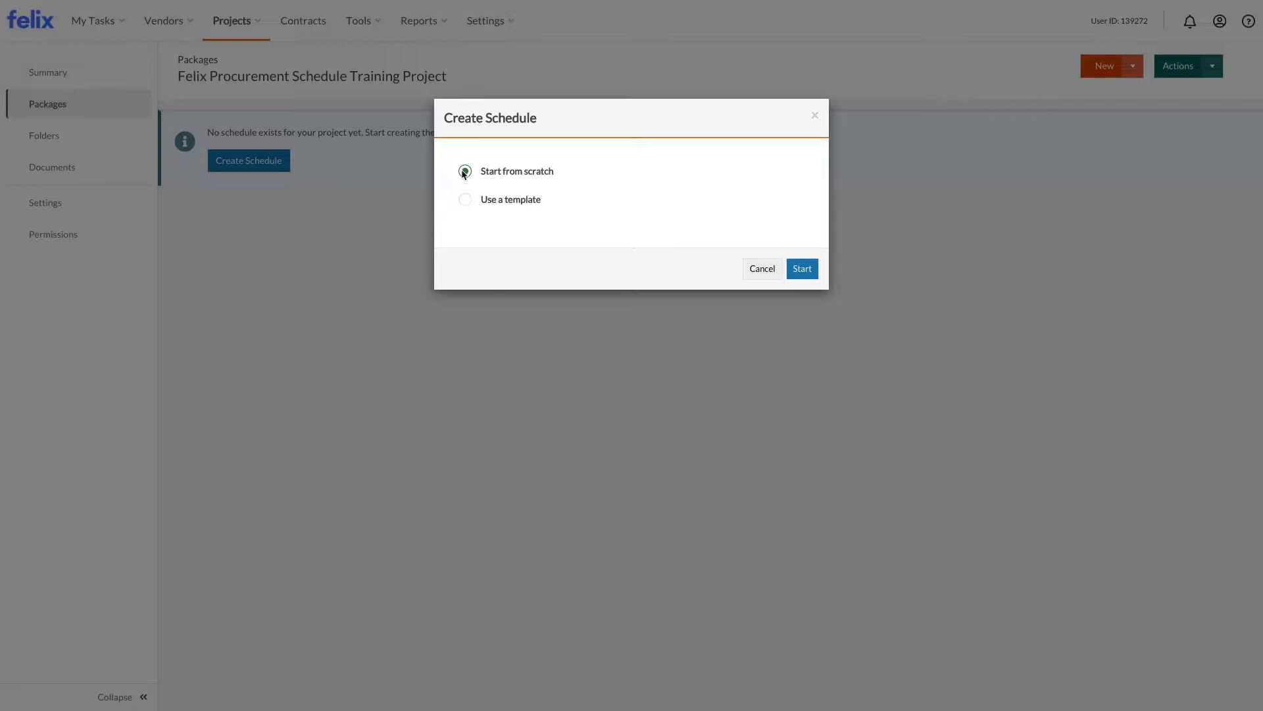
click(804, 270)
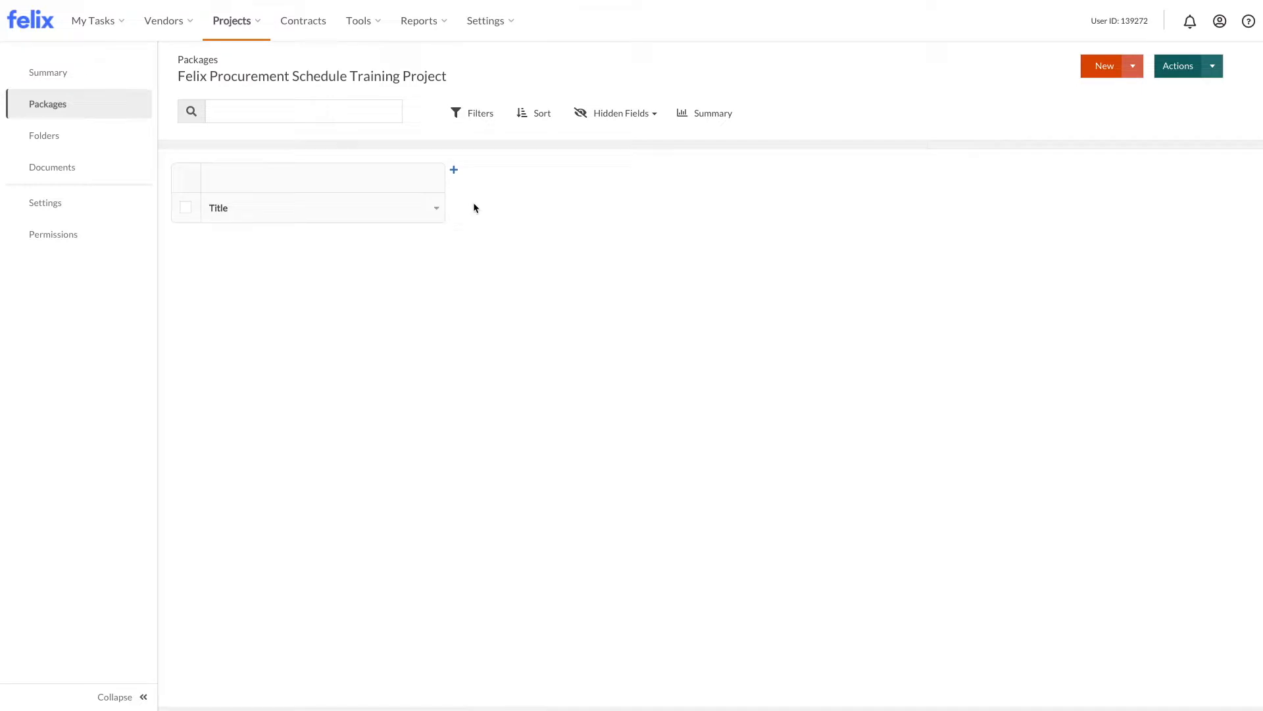
- Add a column group named "Package Details" to the schedule
click(454, 171)
click(637, 193)
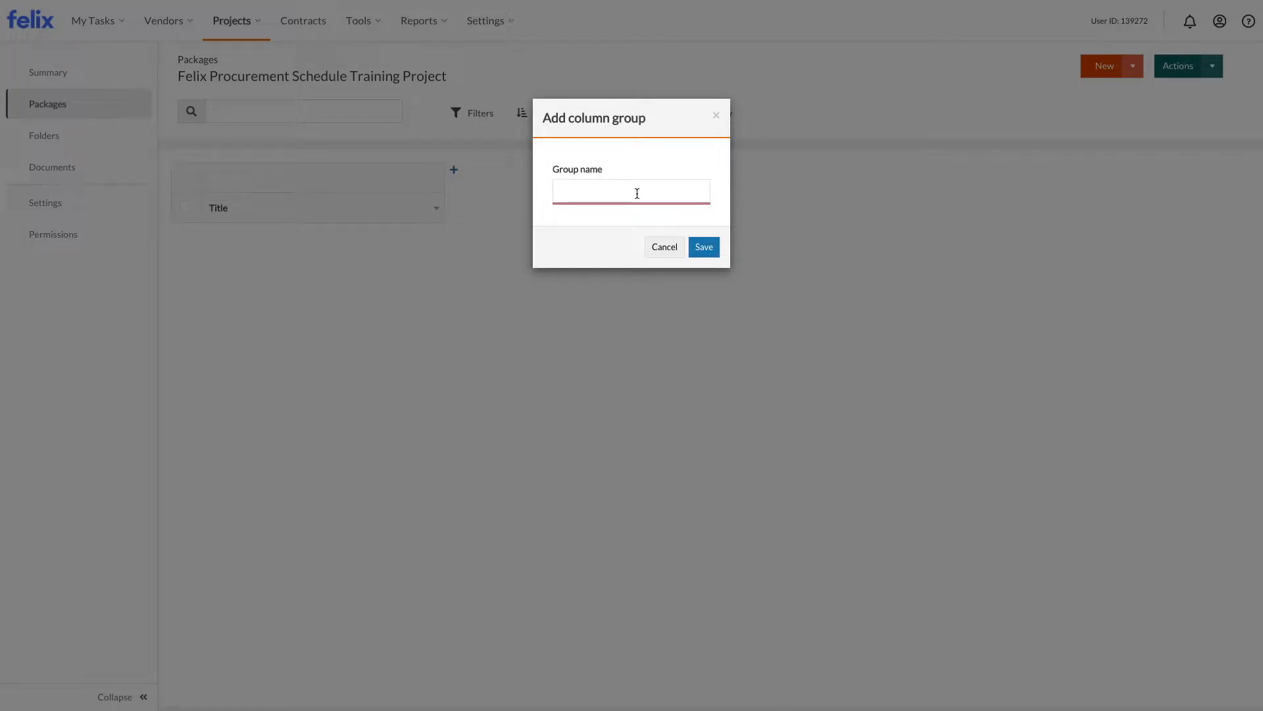
text(Package Details)
click(708, 247)
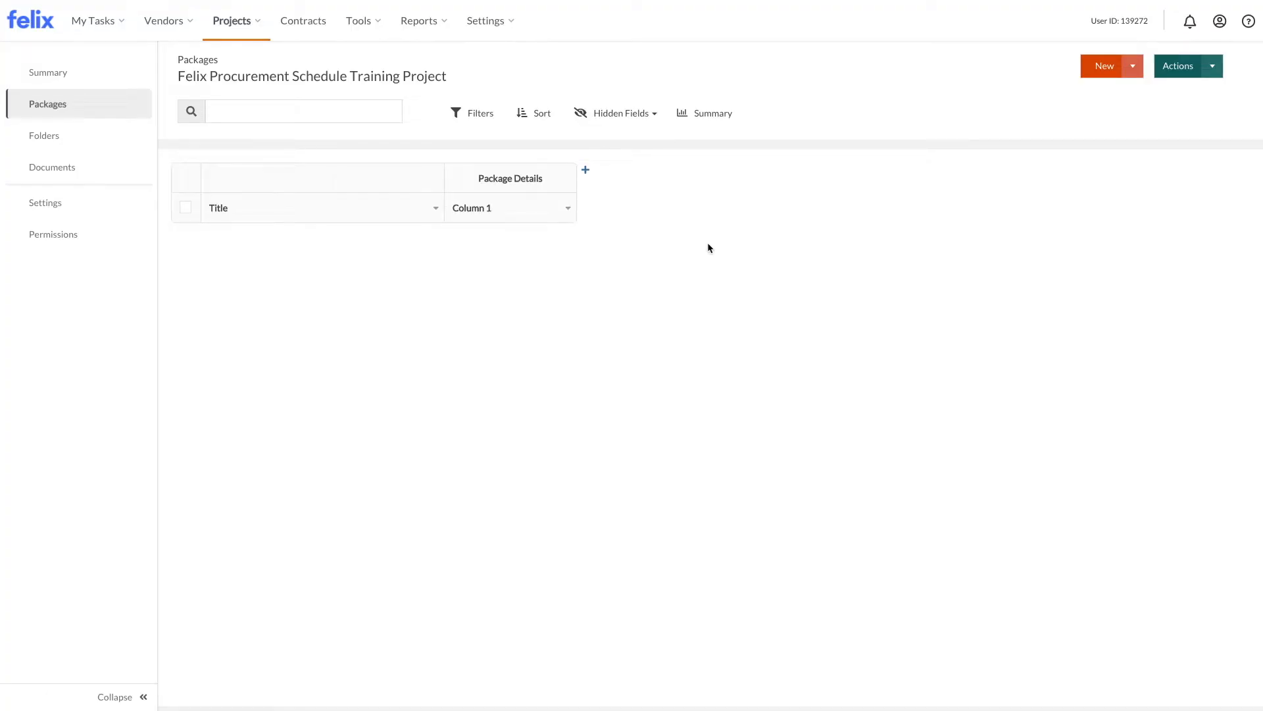
- Examine the field types available for Column 1 under Package Details, leaving the column's settings without saving
click(567, 209)
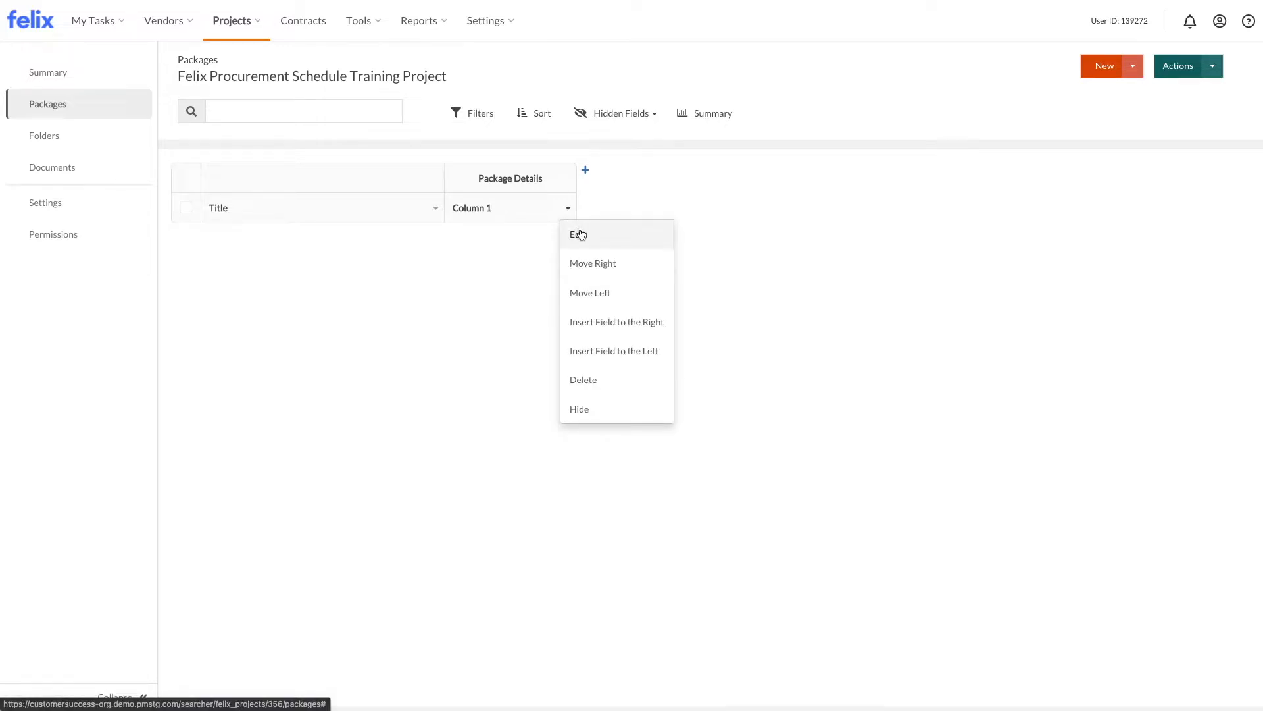
click(579, 235)
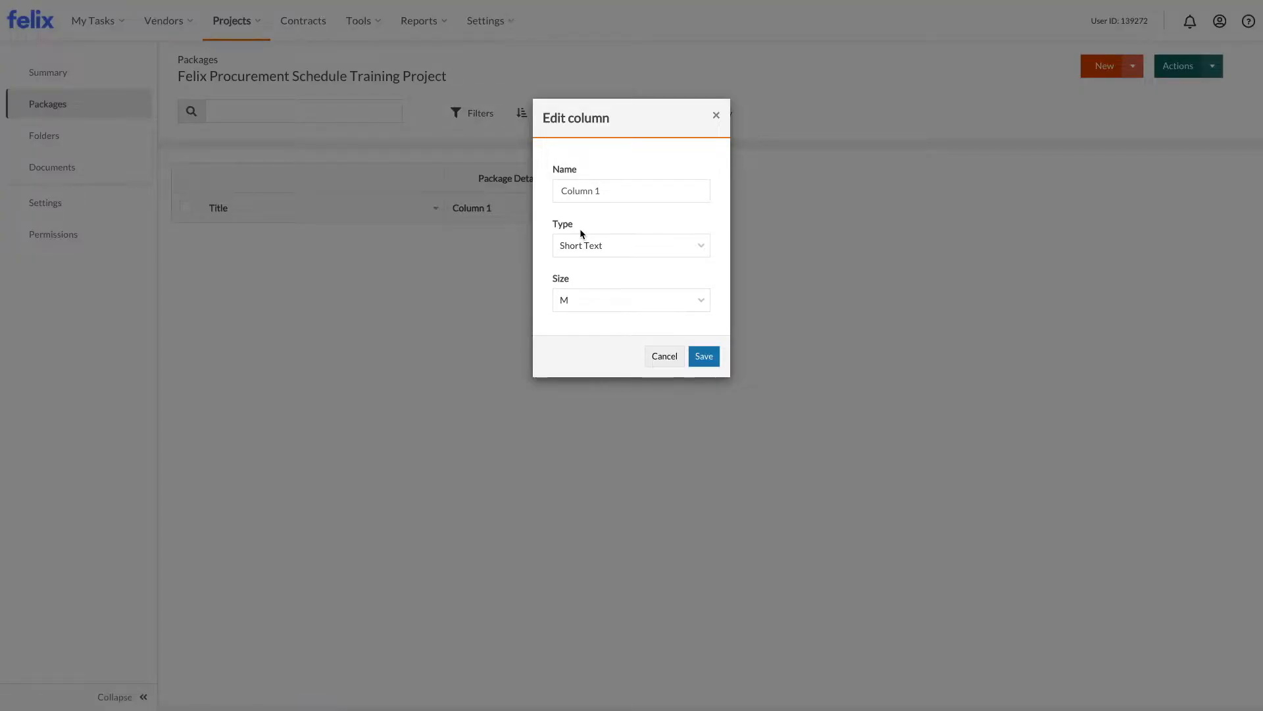
click(615, 242)
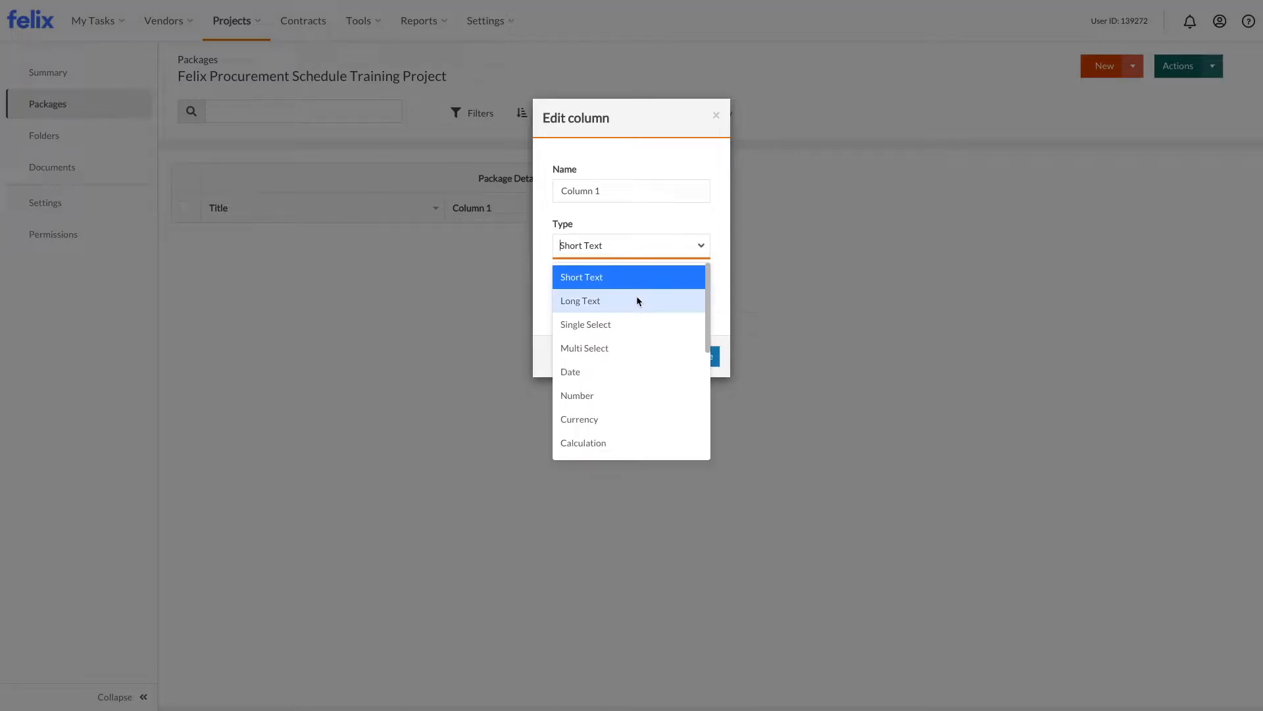
scroll(648, 344, down, 1)
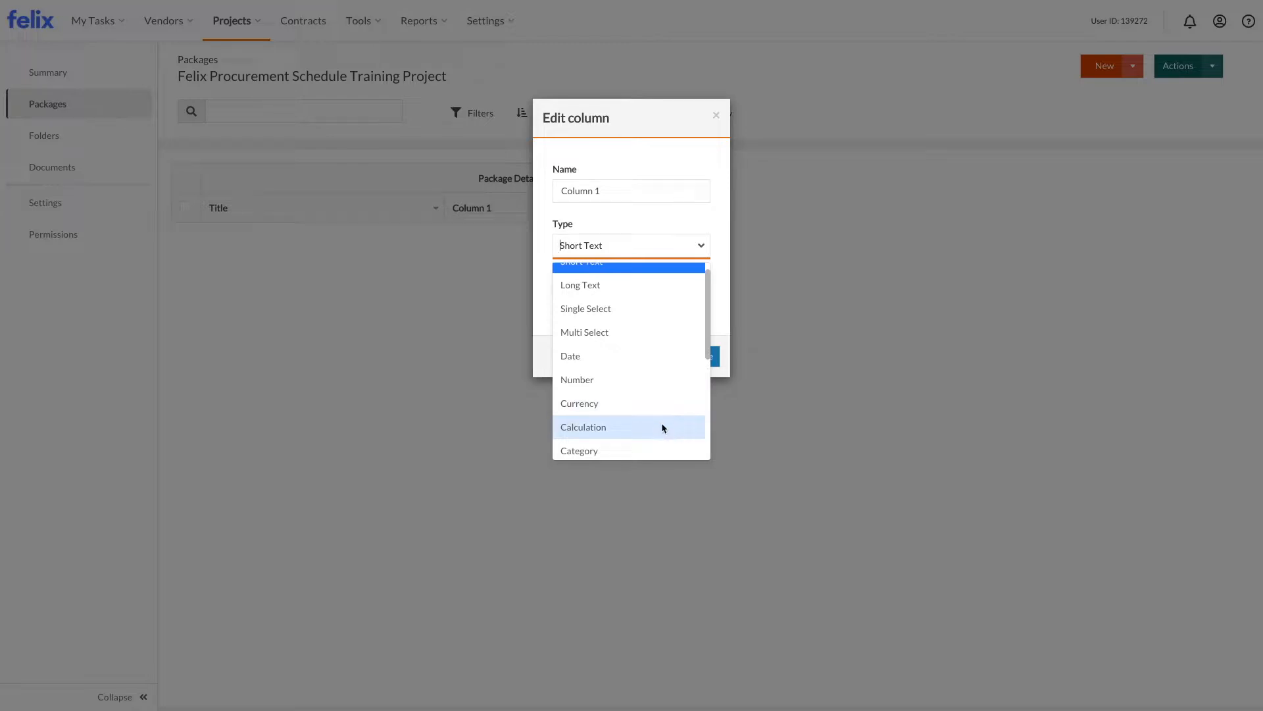
scroll(663, 420, down, 5)
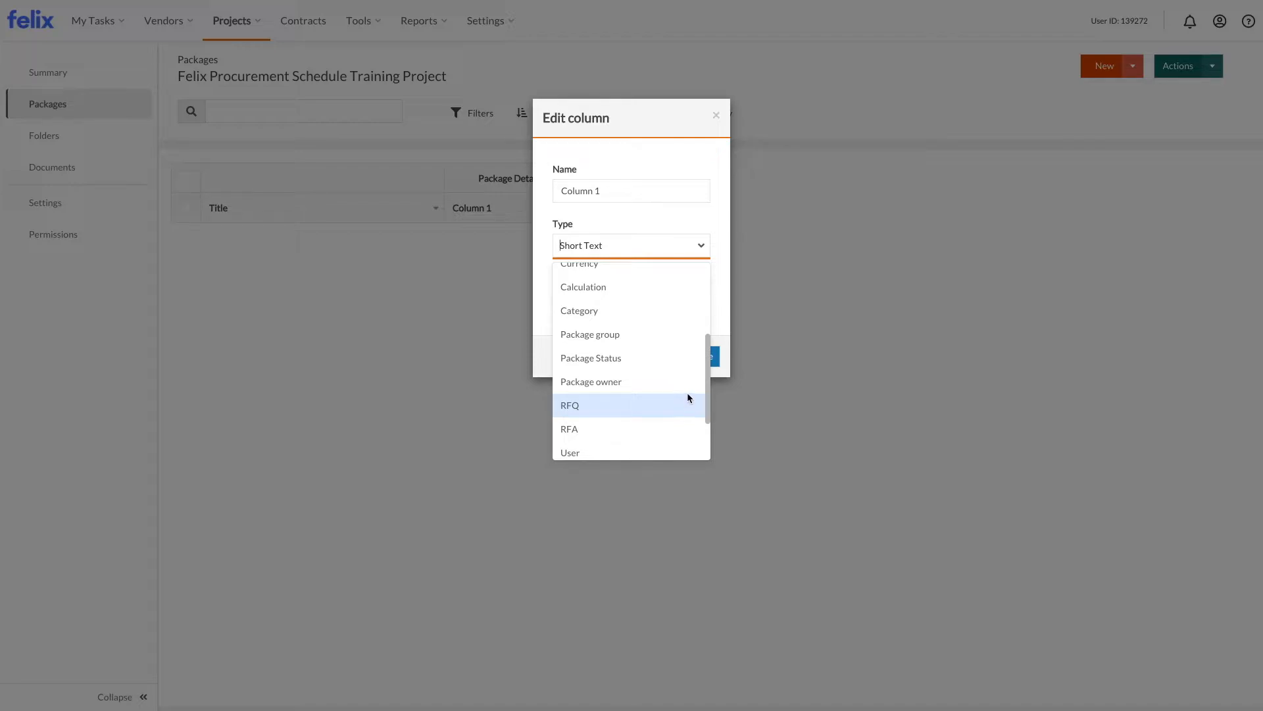
scroll(688, 398, down, 1)
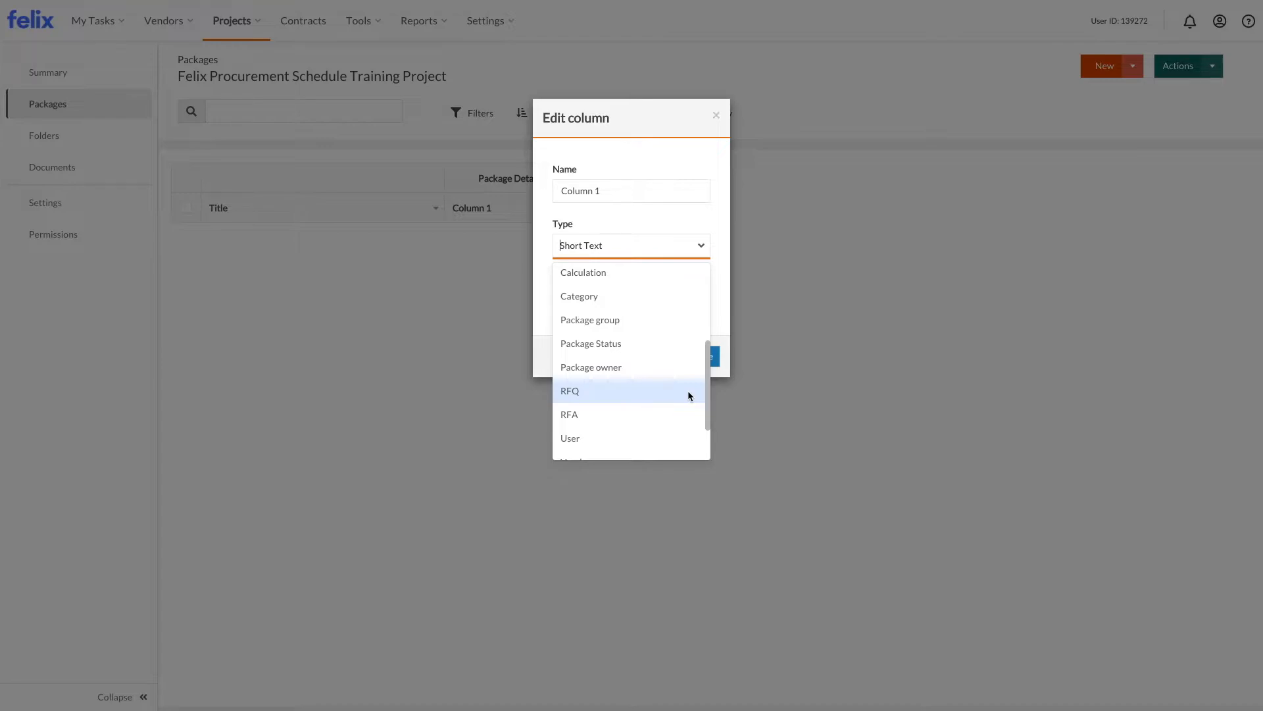
scroll(689, 393, down, 1)
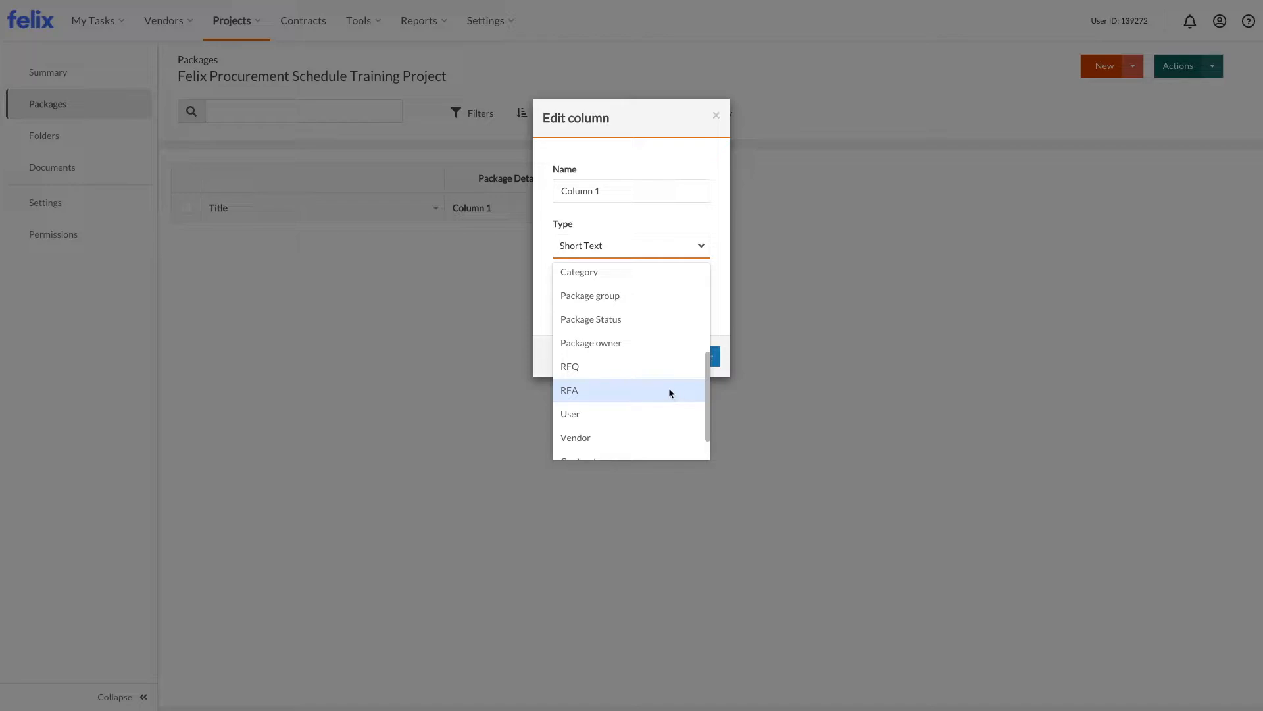
scroll(666, 388, down, 1)
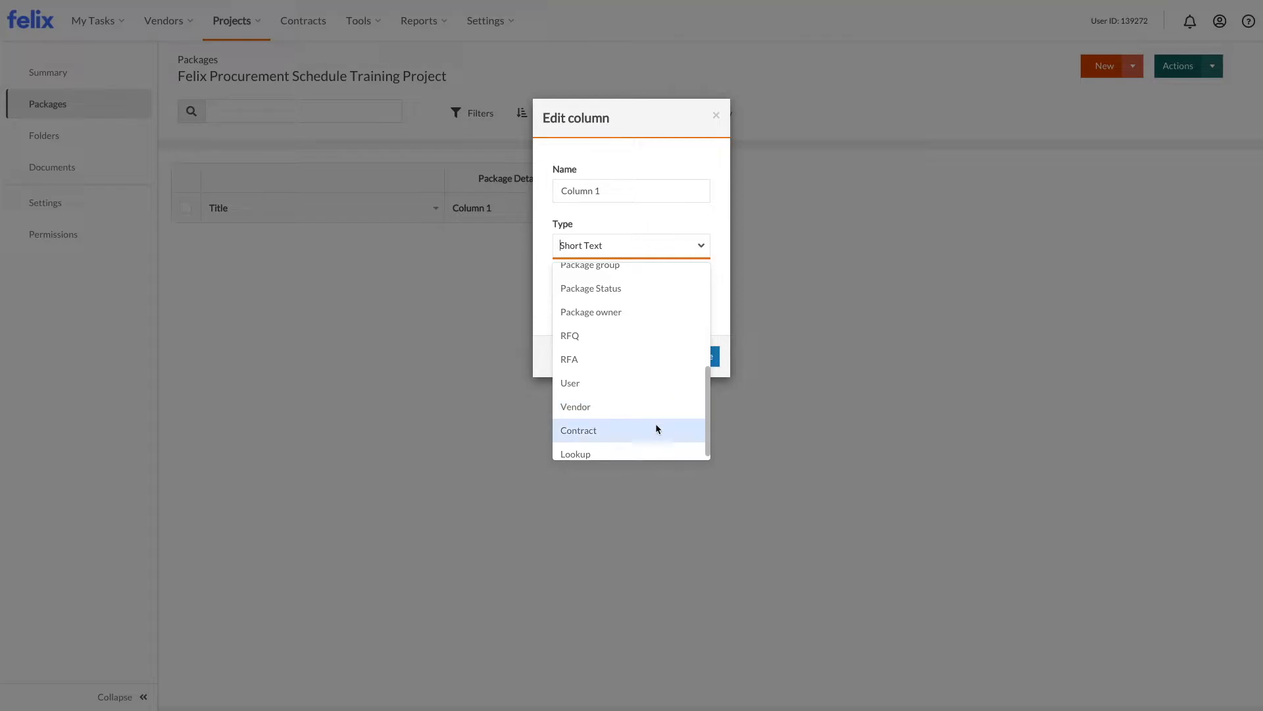
scroll(658, 424, down, 1)
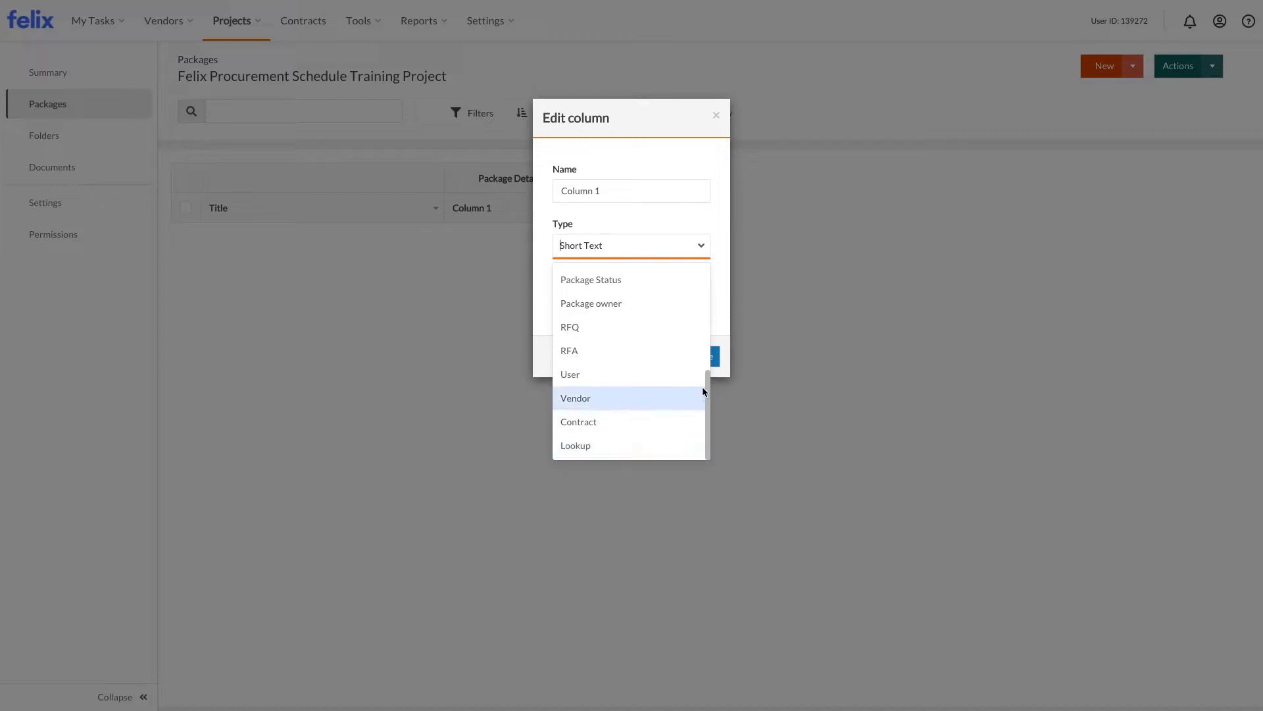
click(724, 316)
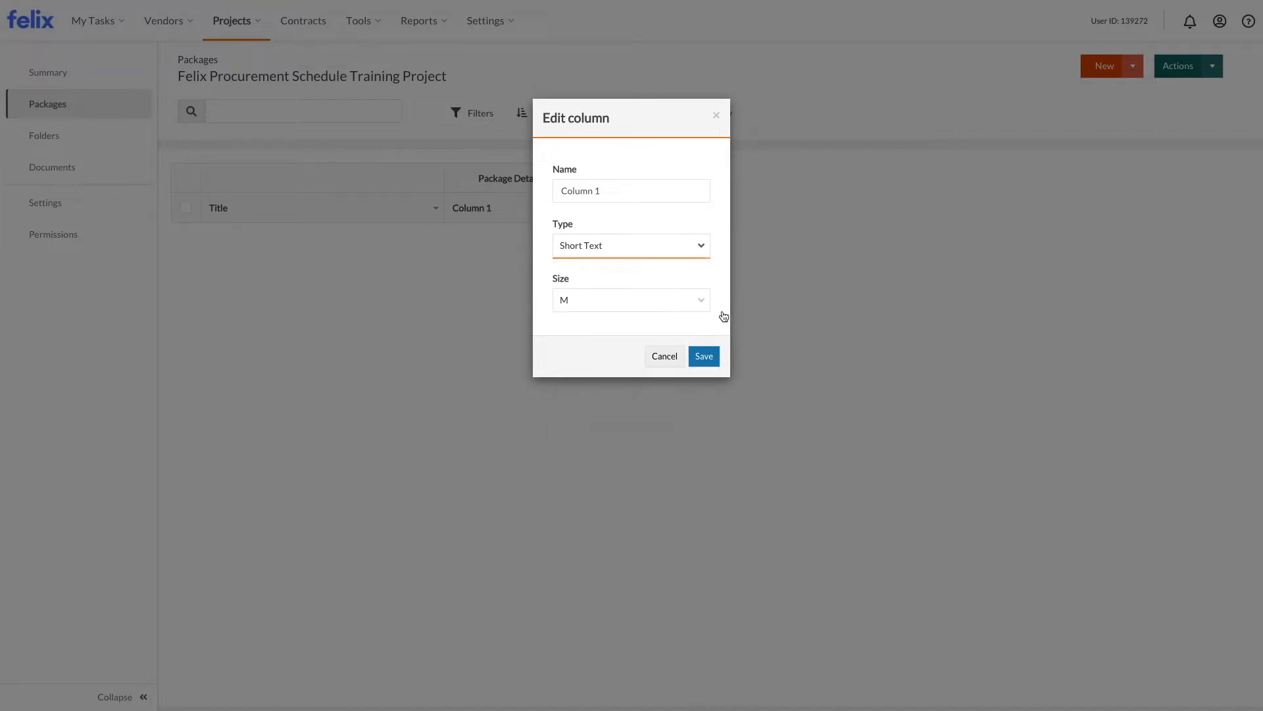
click(655, 357)
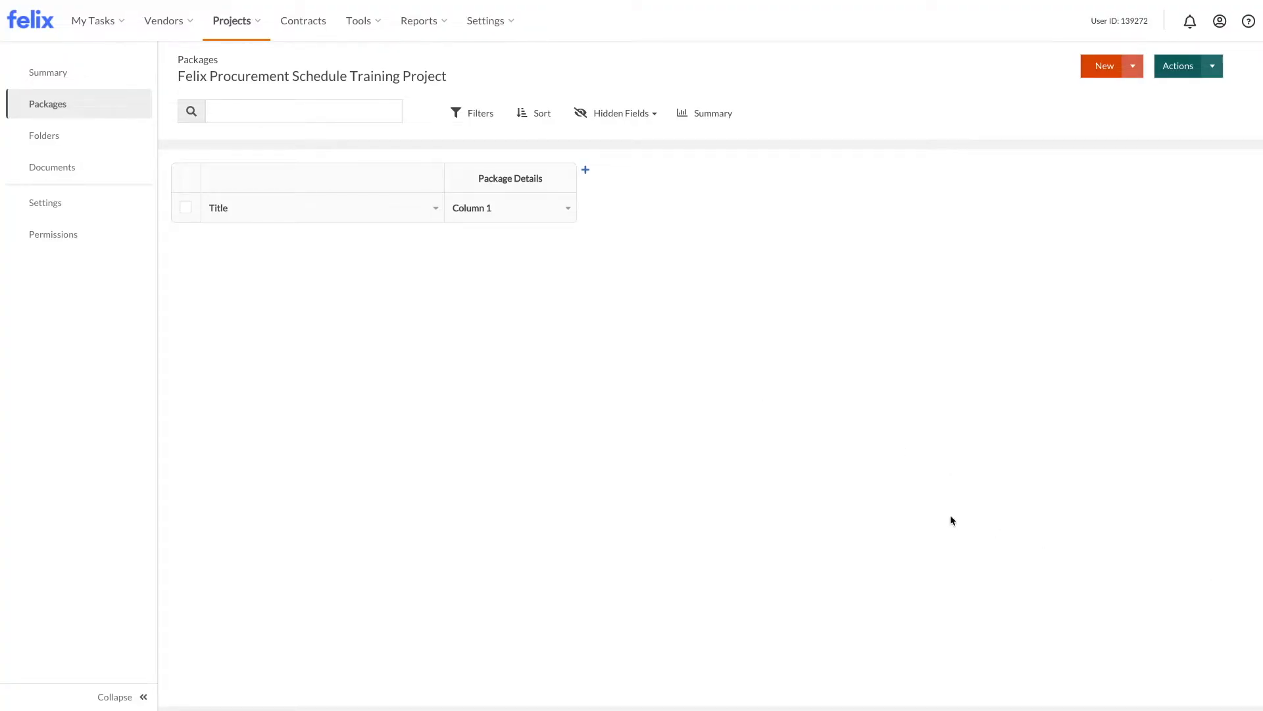
- Rename Column 1 under Package Details as "Cost Code" and set its type to Multi Select
click(569, 208)
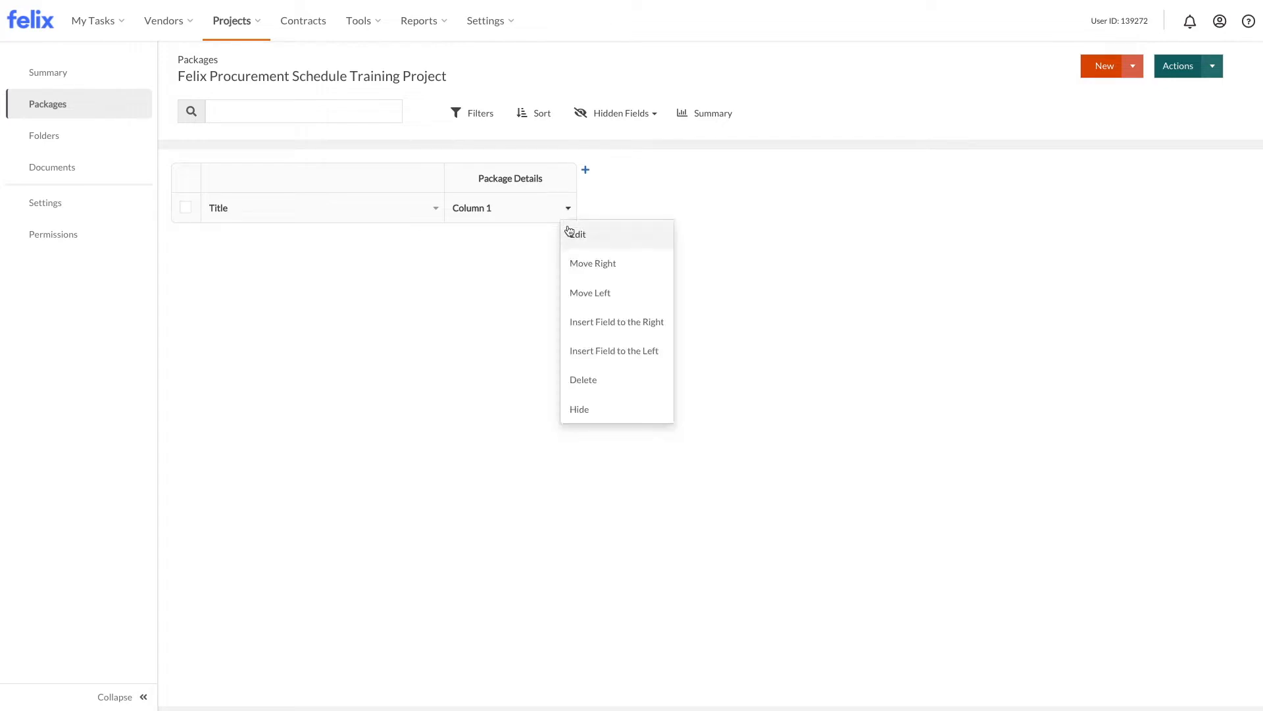
click(569, 233)
drag(561, 191, 609, 183)
text(Cost Code)
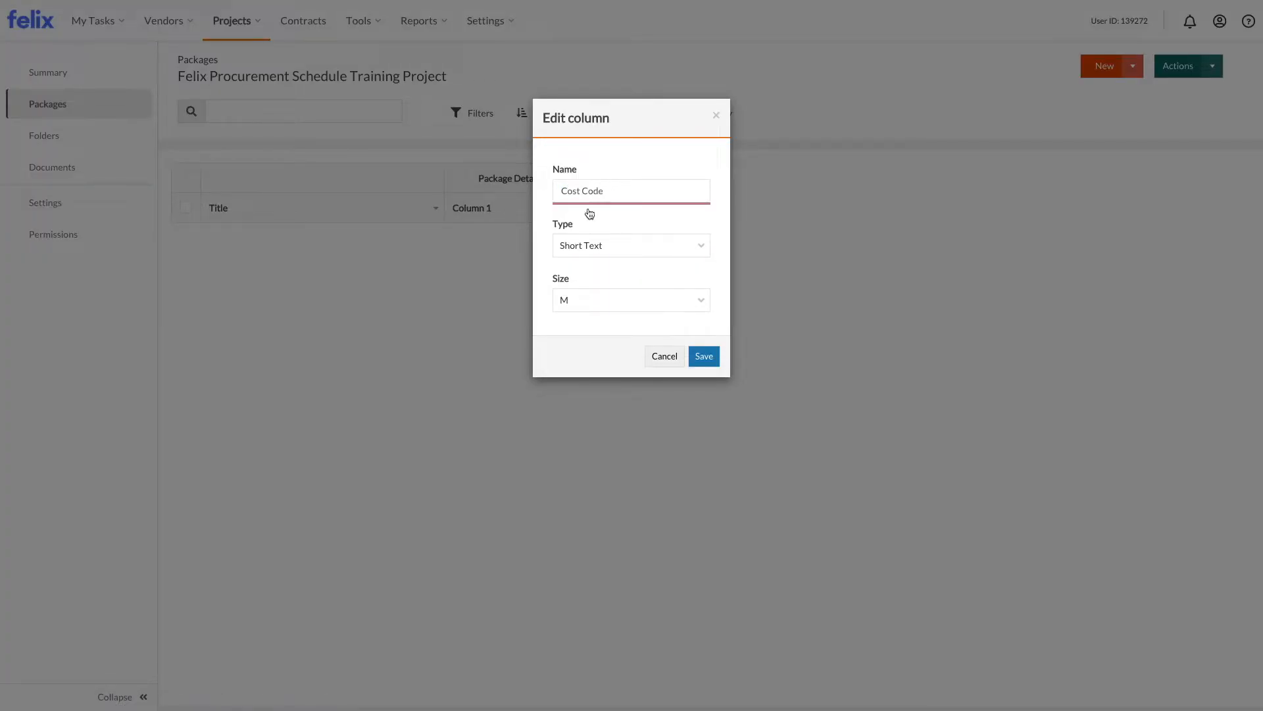
click(587, 245)
click(620, 352)
- Give the Cost Code column the options A, B, C and D, and save the column
click(614, 311)
text(A)
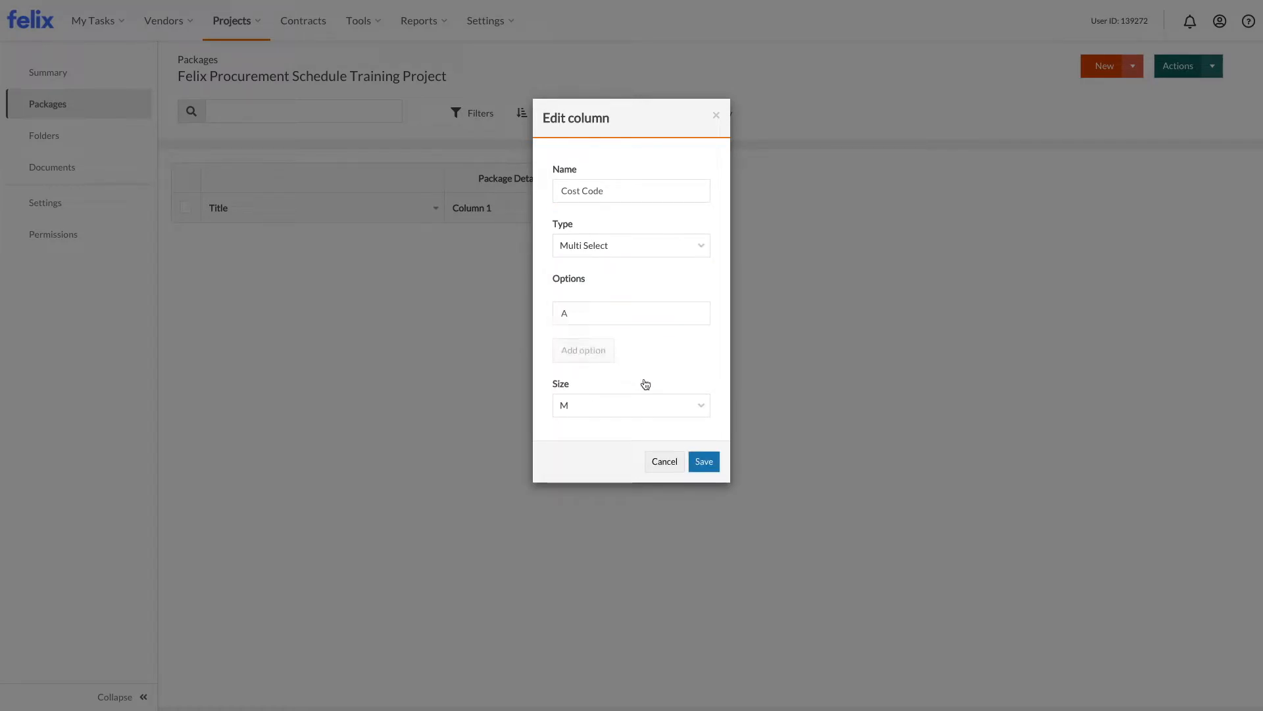
click(599, 352)
text(B)
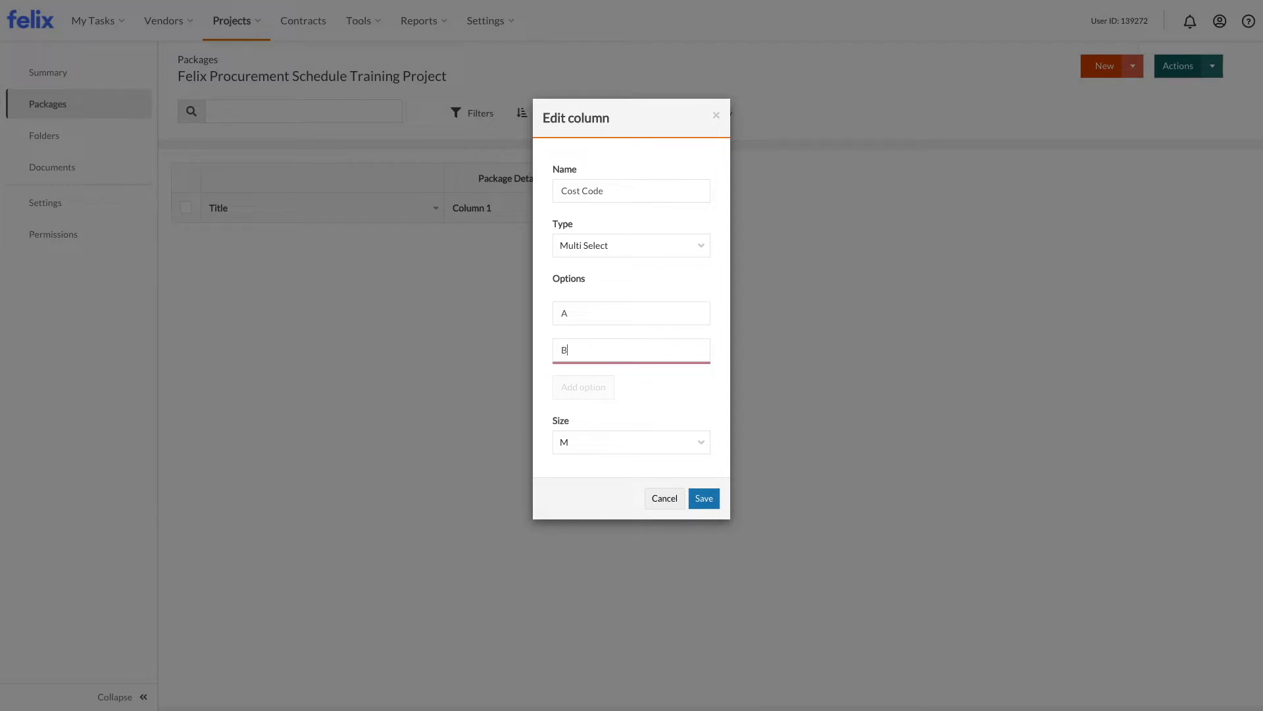
click(600, 392)
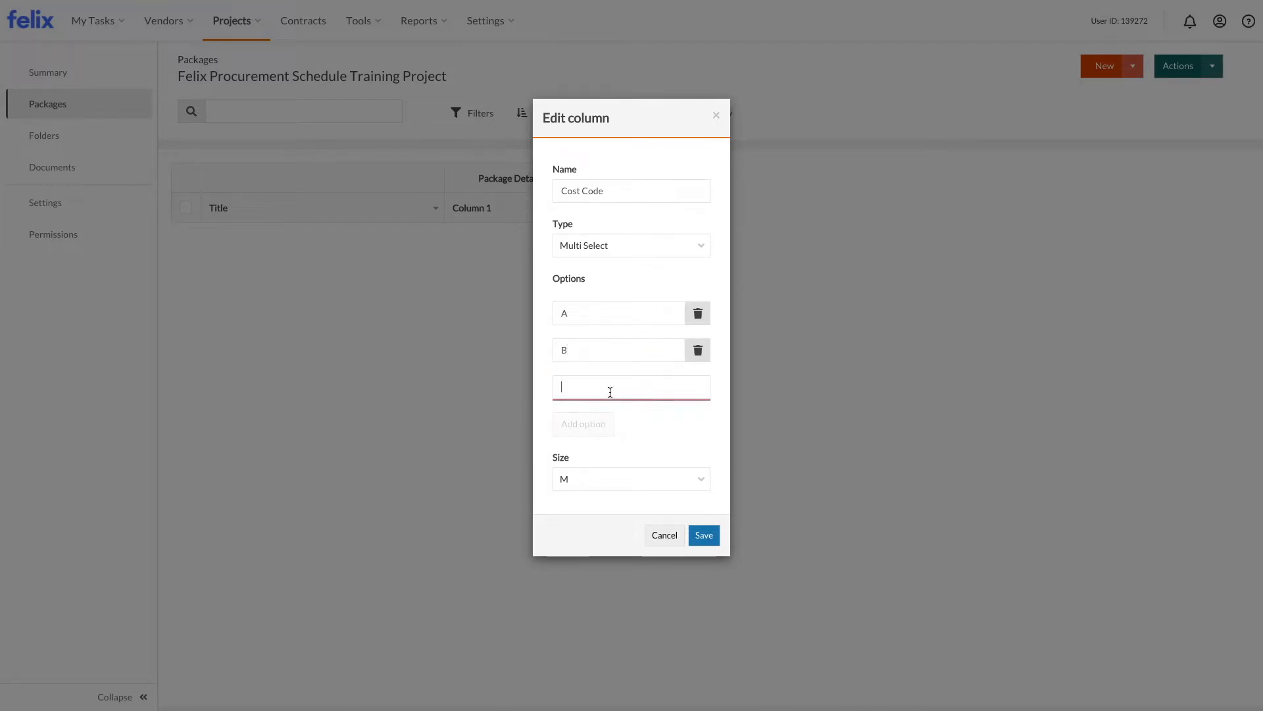
text(C)
click(592, 424)
text(d)
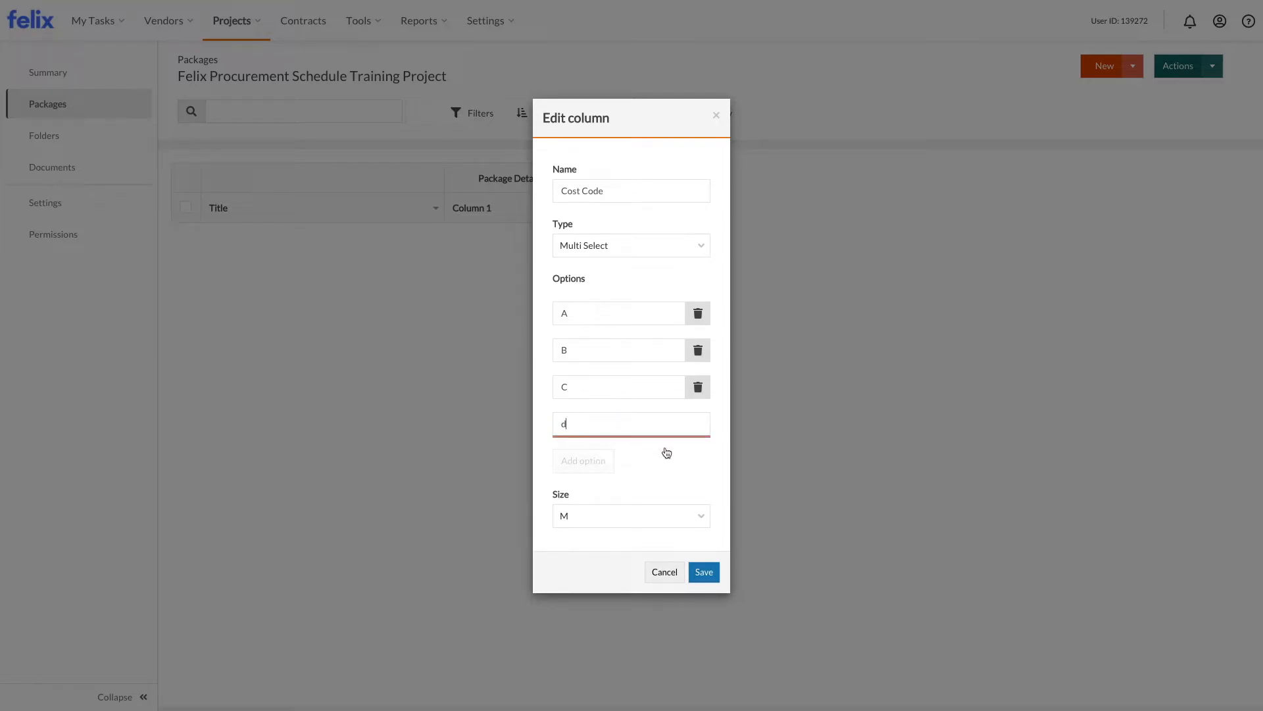
key(BackSpace)
text(D)
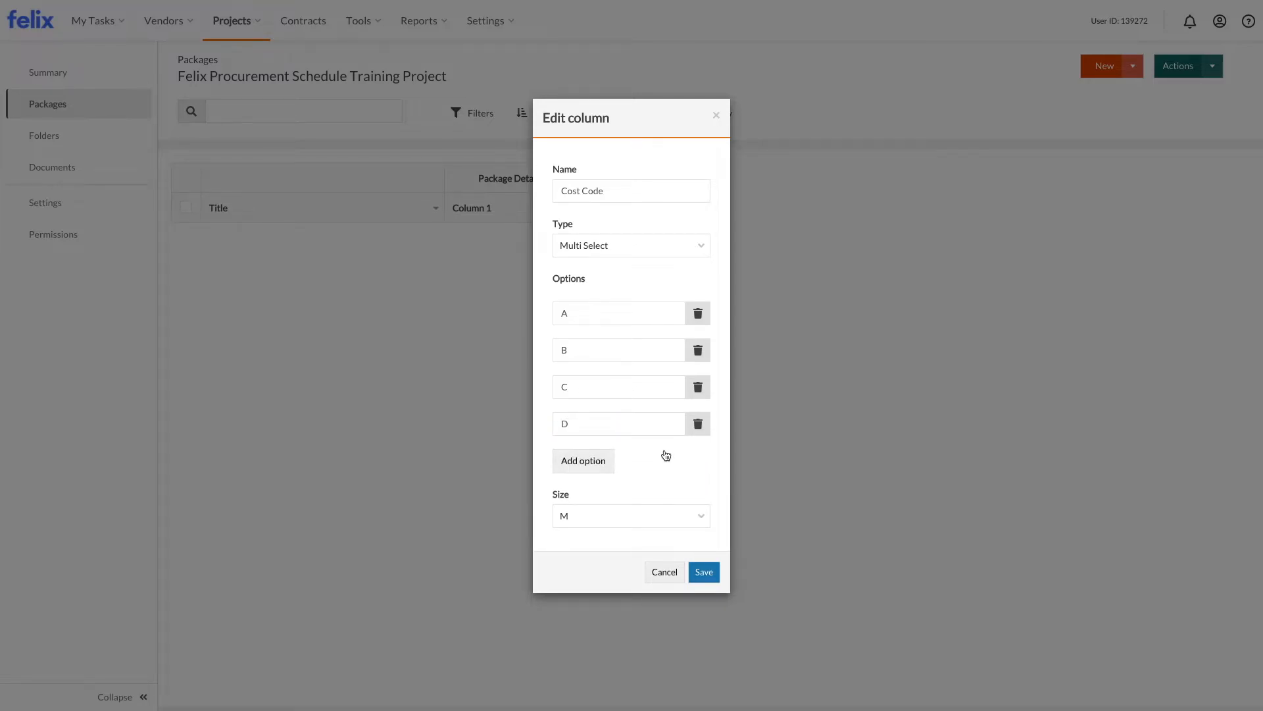
click(706, 572)
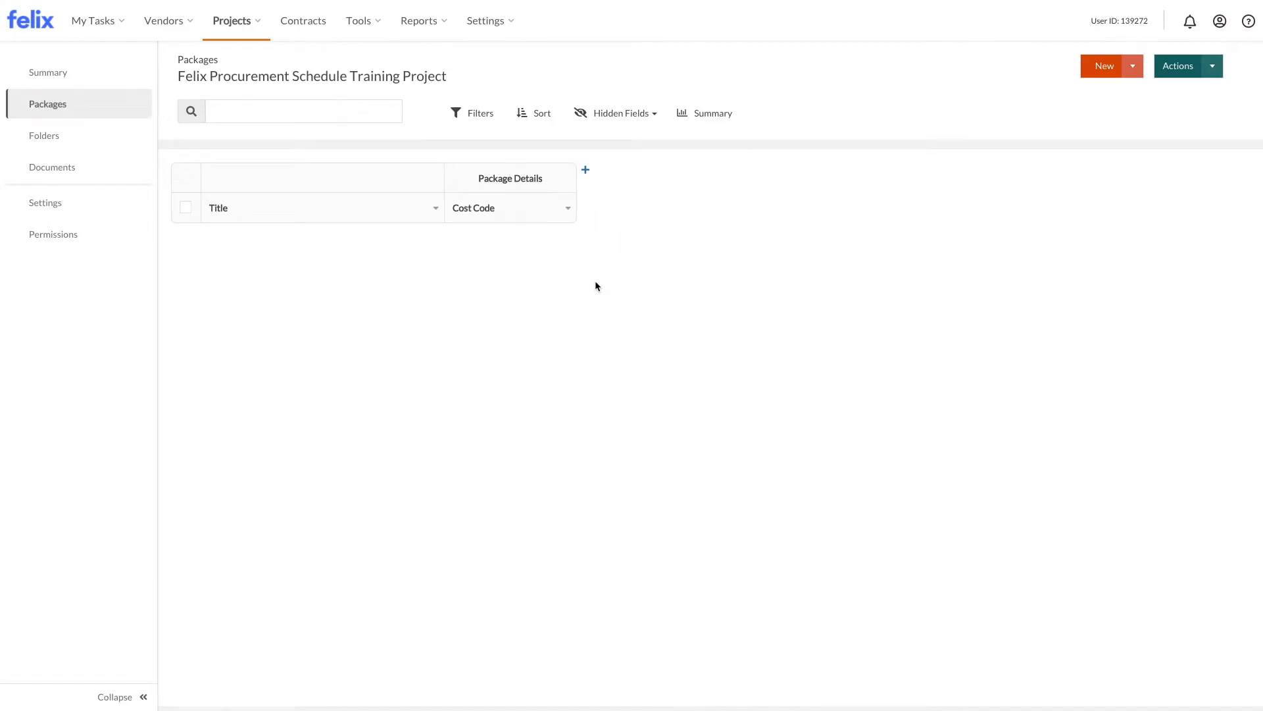
- Insert a newly created field to the right of the Cost Code column
click(566, 207)
click(617, 322)
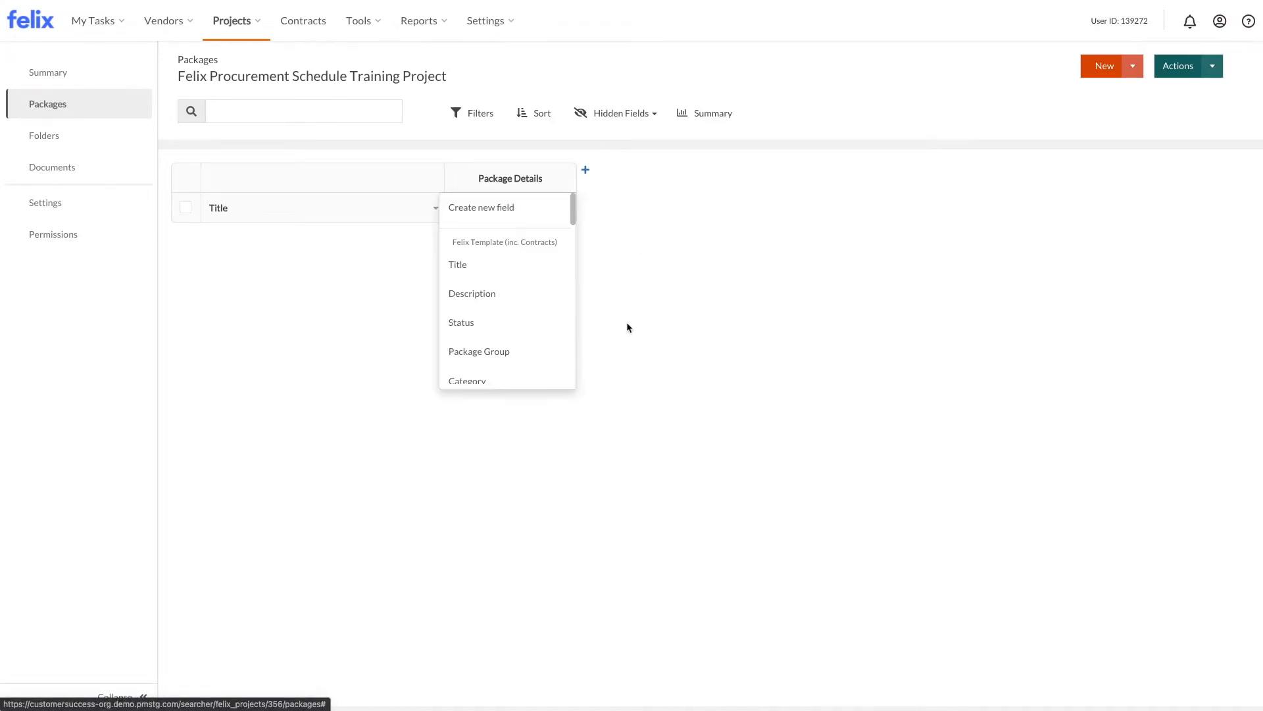
click(513, 204)
- Set Column 2 under Package Details to the Package group type, rename it "Package Group", and save it
click(700, 208)
click(711, 235)
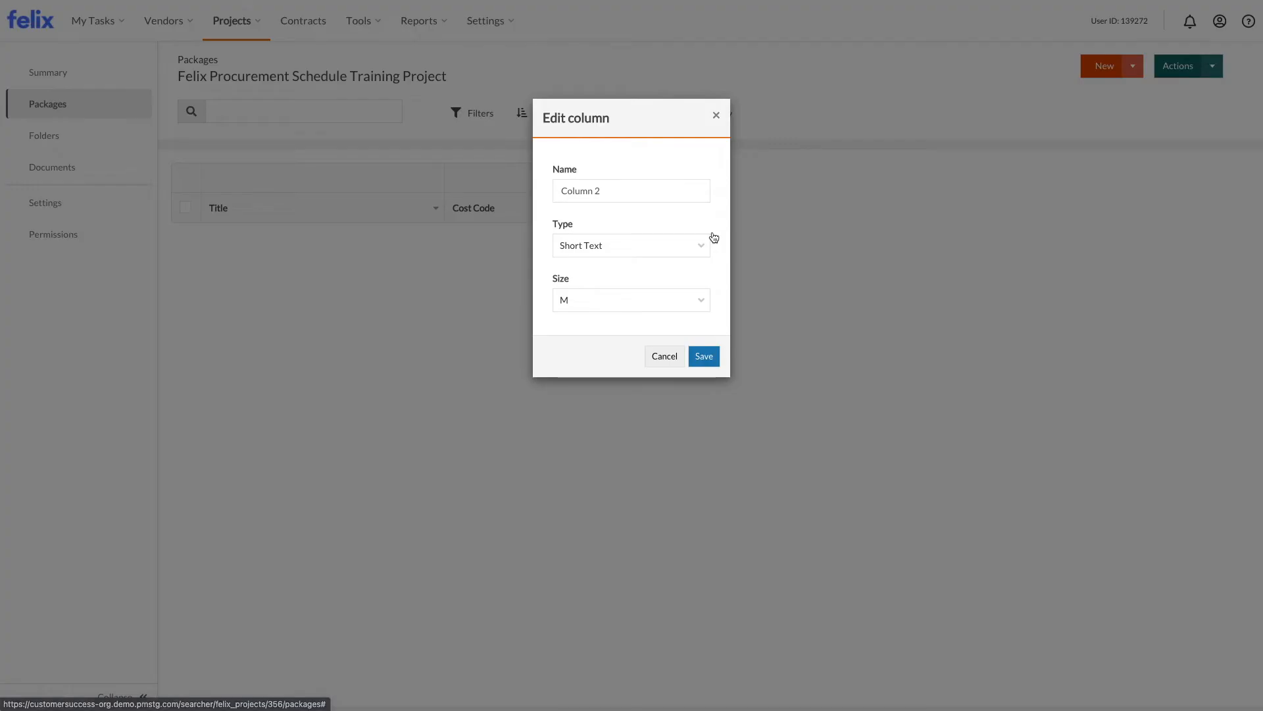
click(617, 243)
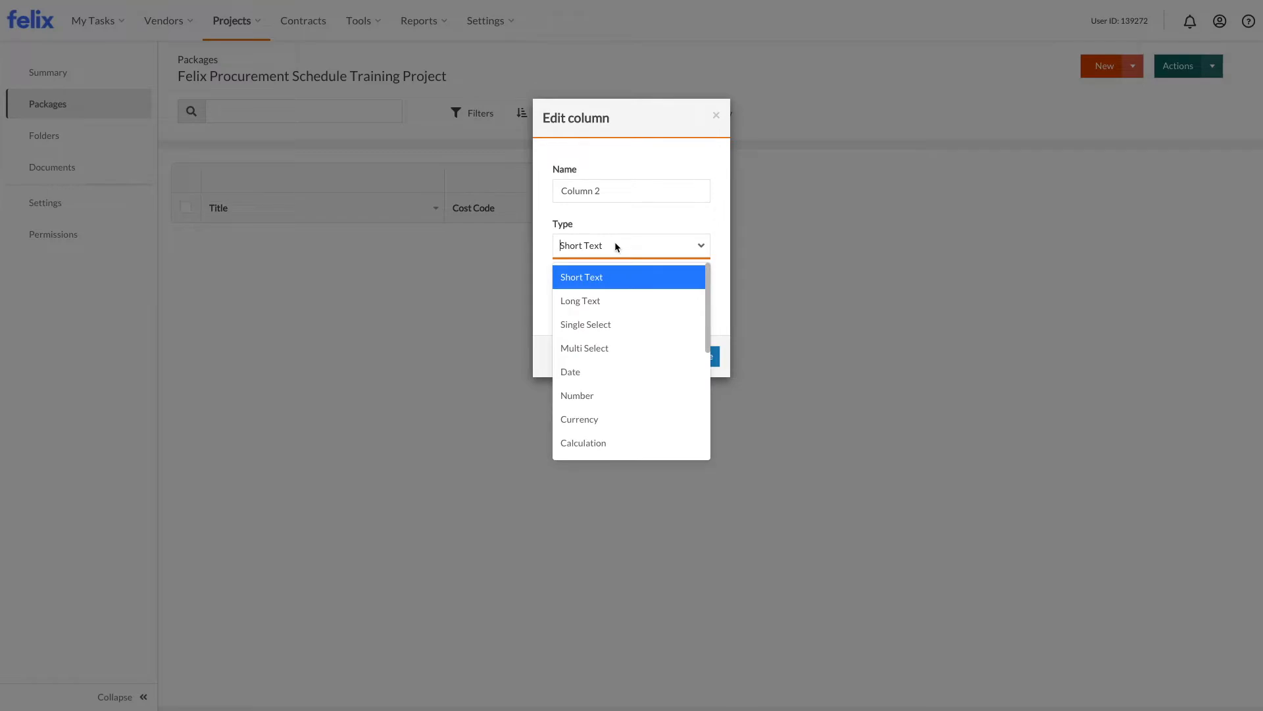
scroll(631, 332, down, 1)
scroll(635, 369, down, 1)
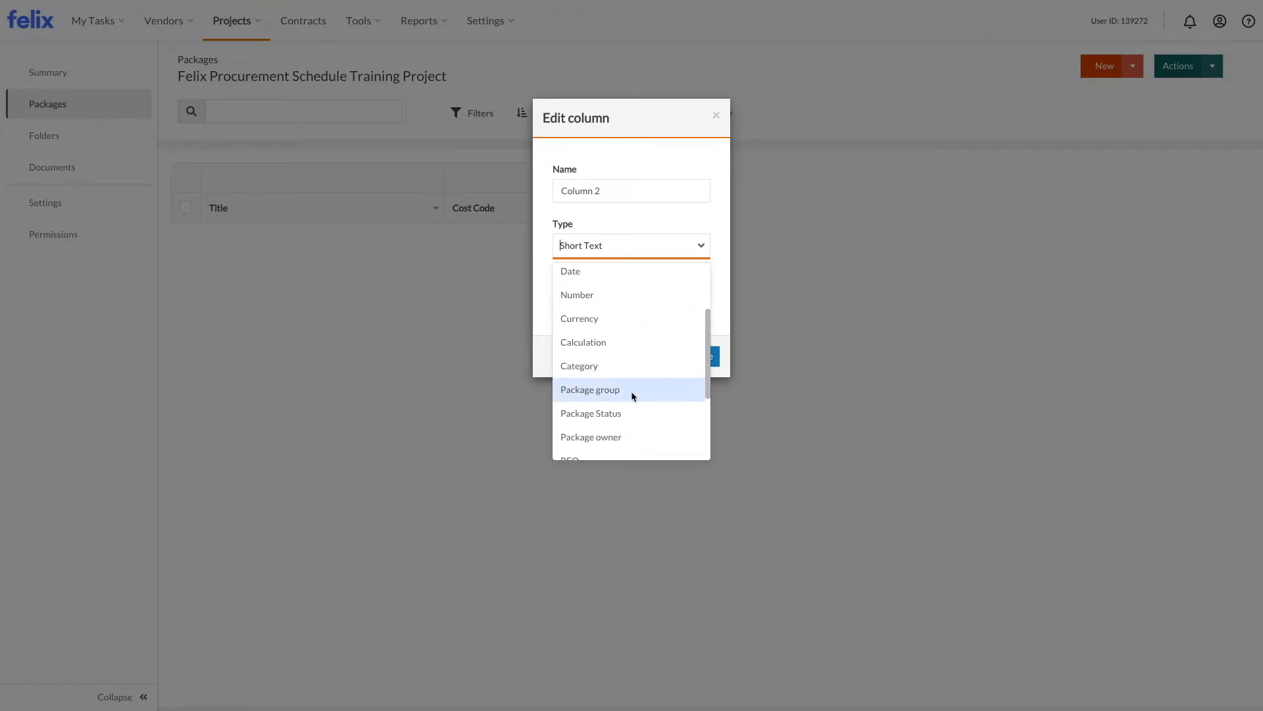
click(630, 390)
click(622, 187)
triple_click(626, 188)
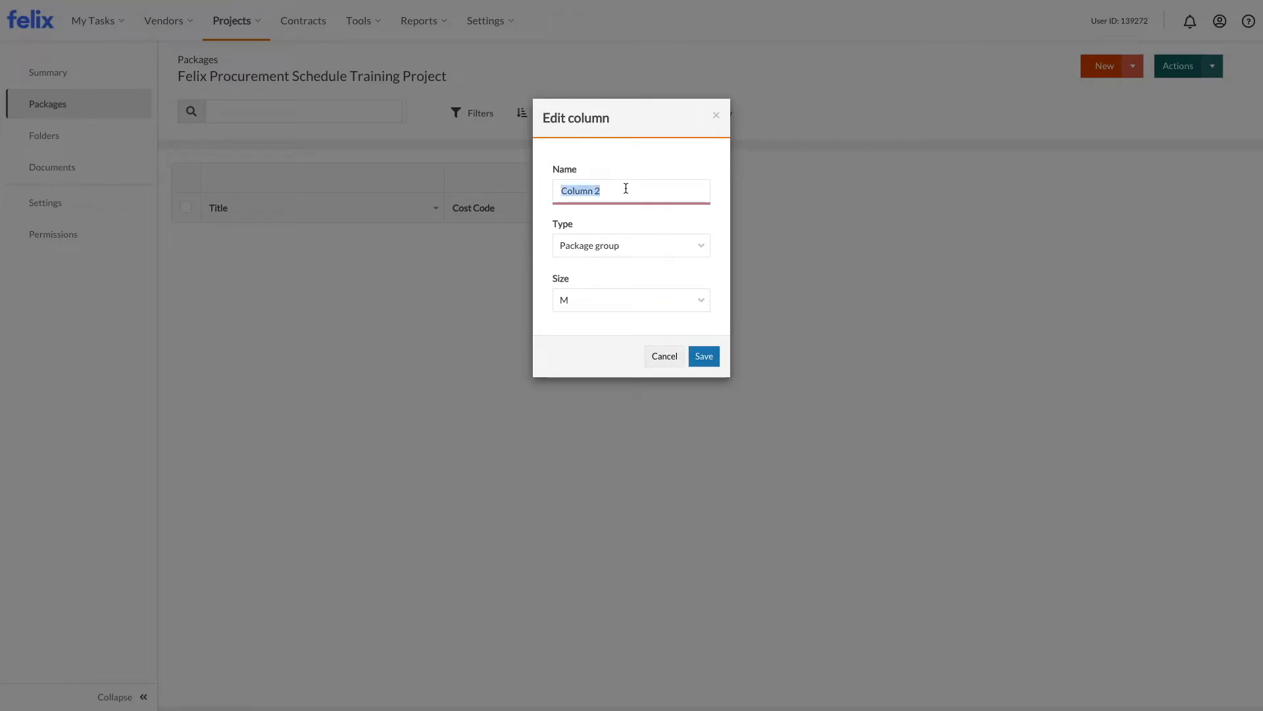
text(Package Grouo)
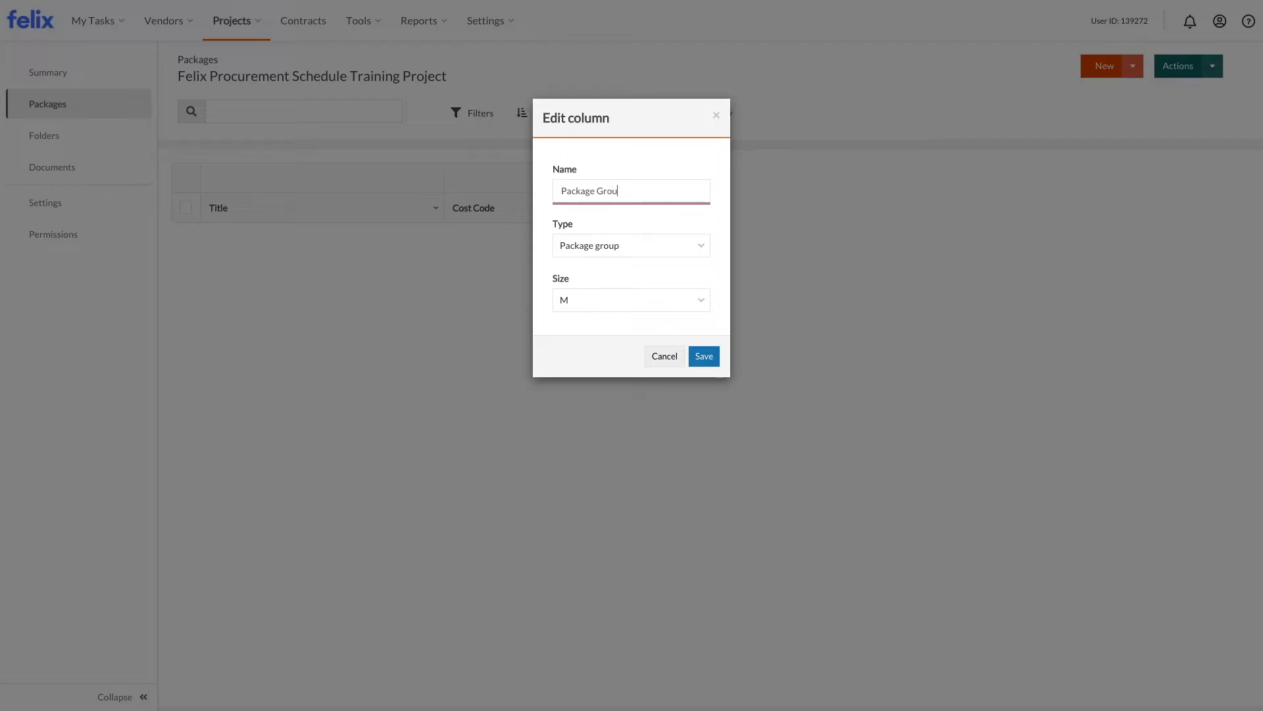
click(704, 356)
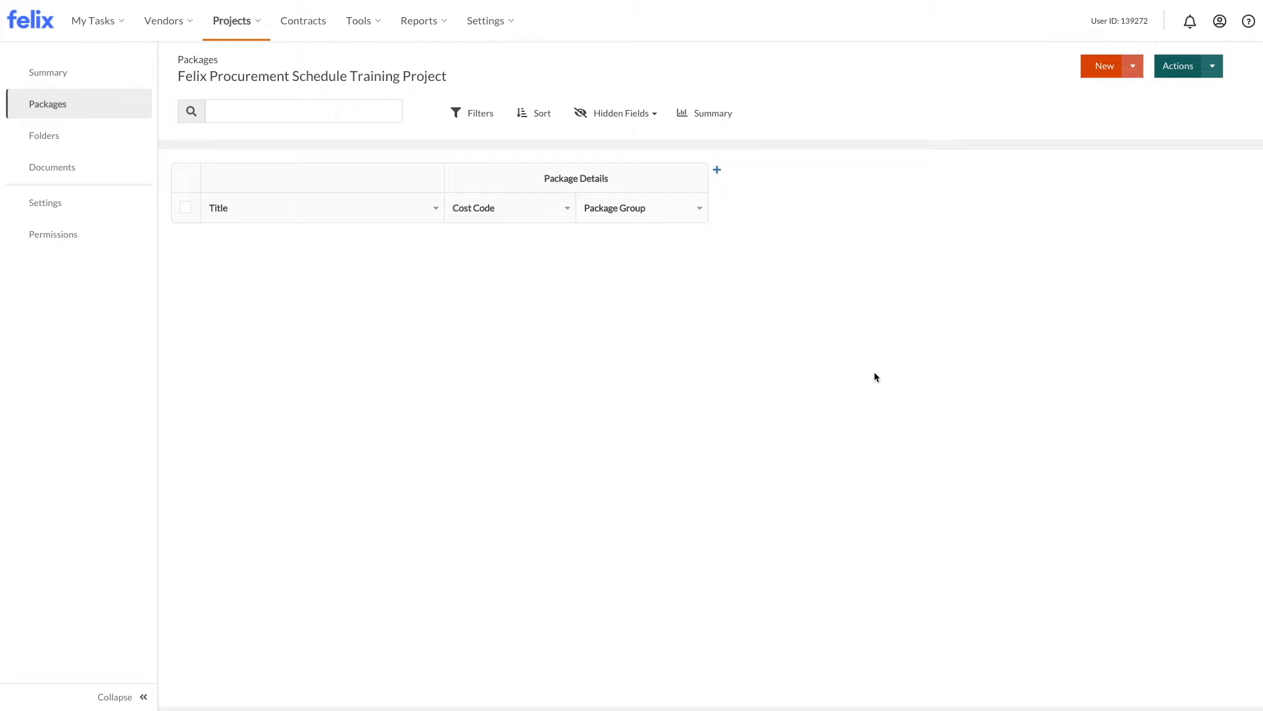
- Insert a newly created field to the right of the Package Group column
click(703, 209)
click(771, 324)
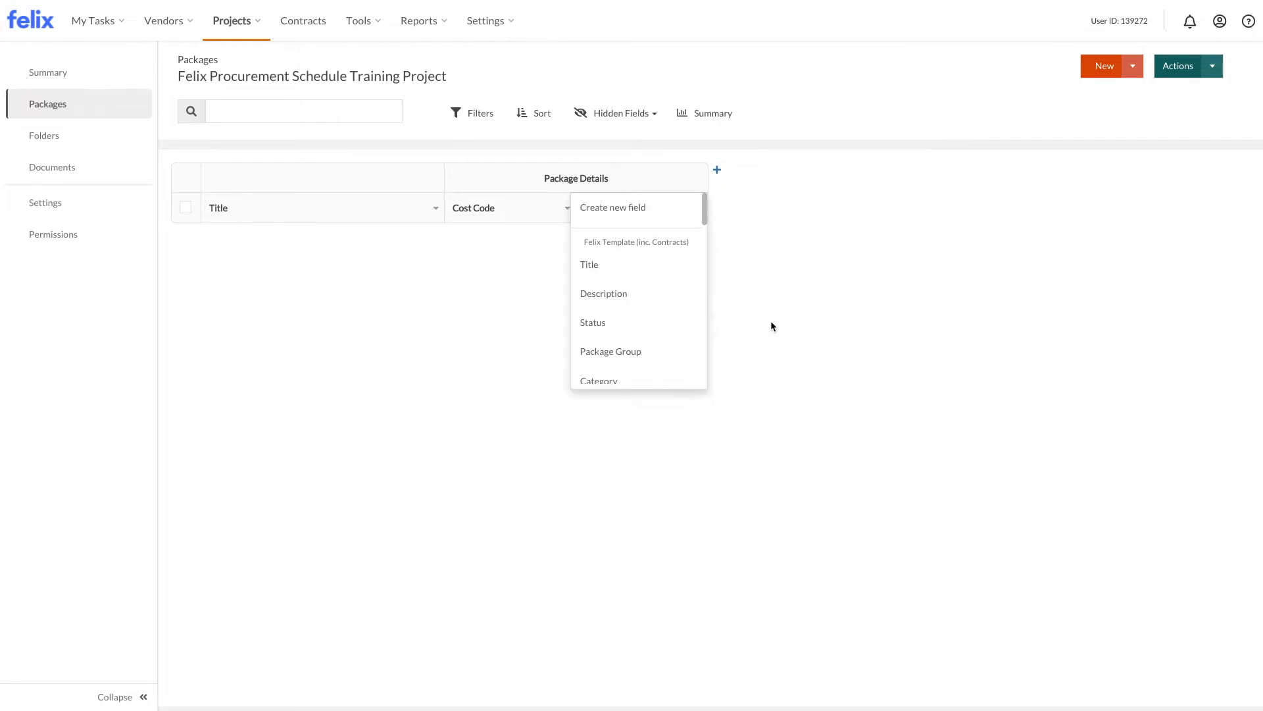
click(613, 207)
- Set Column 3 under Package Details to the Package Status type, rename it "Package Status", and save it
click(830, 207)
click(854, 237)
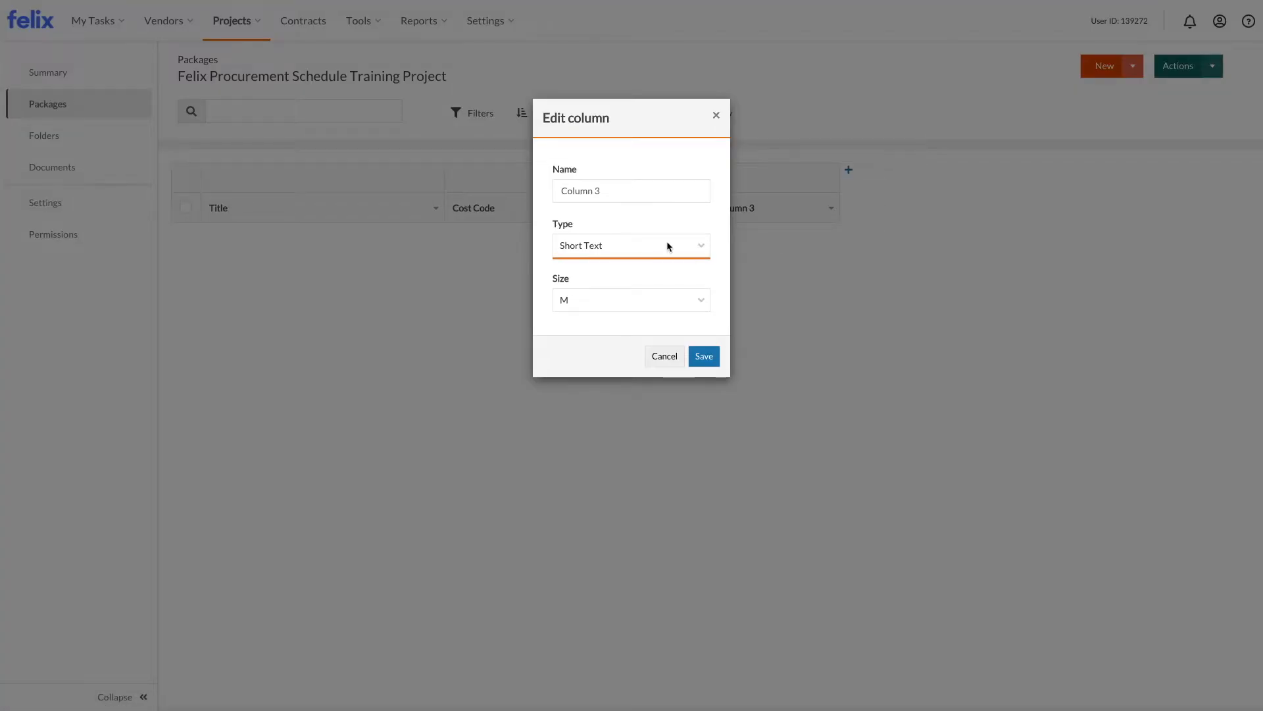
click(661, 244)
scroll(639, 349, down, 3)
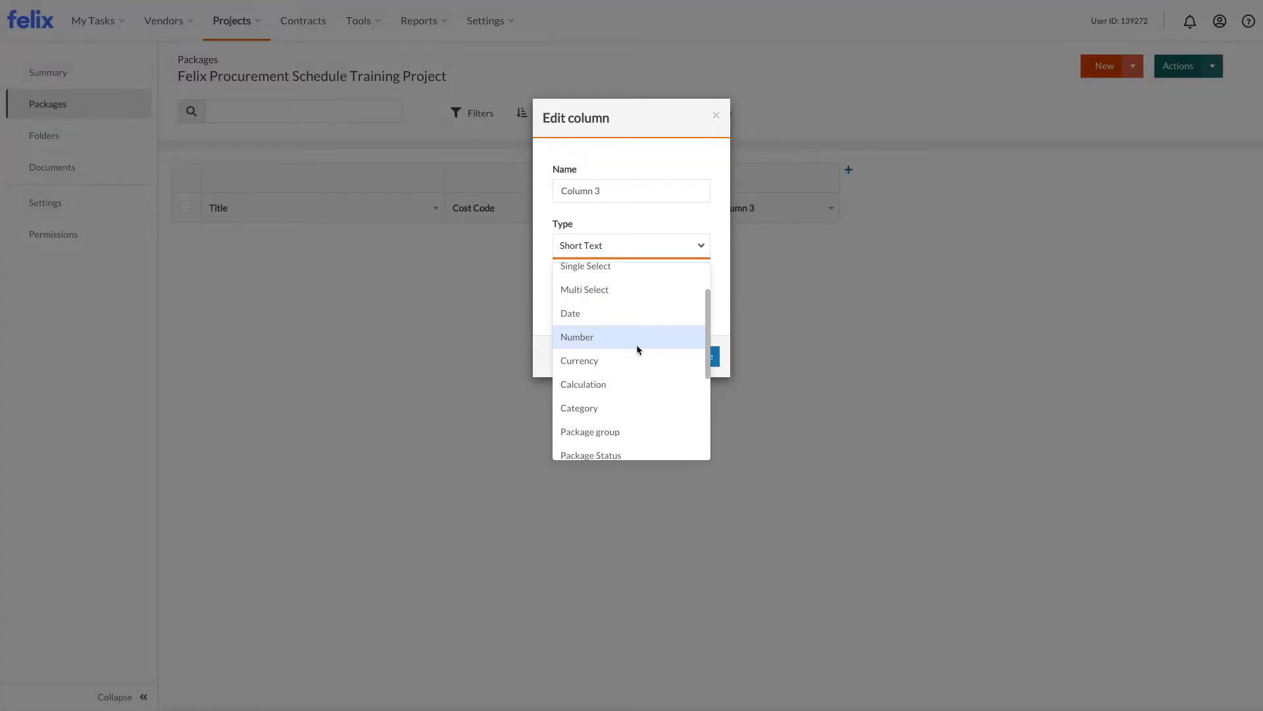
click(641, 381)
triple_click(634, 189)
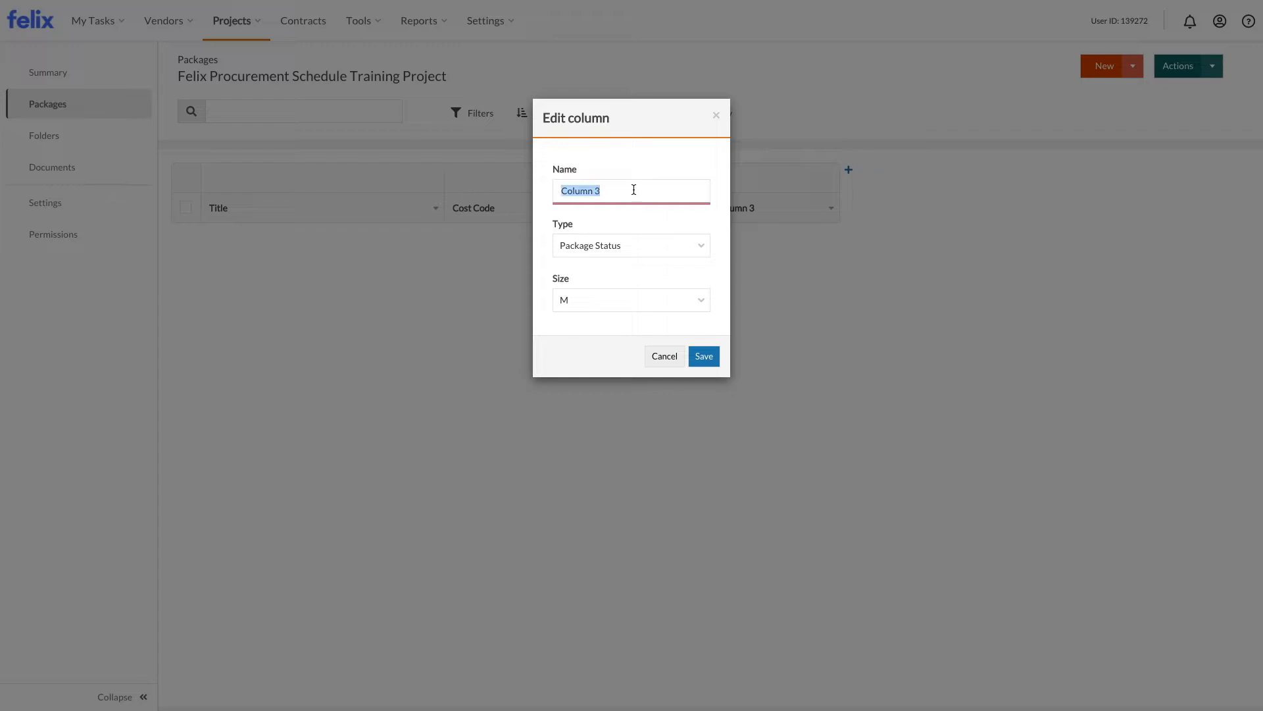
text(Package Status)
click(704, 356)
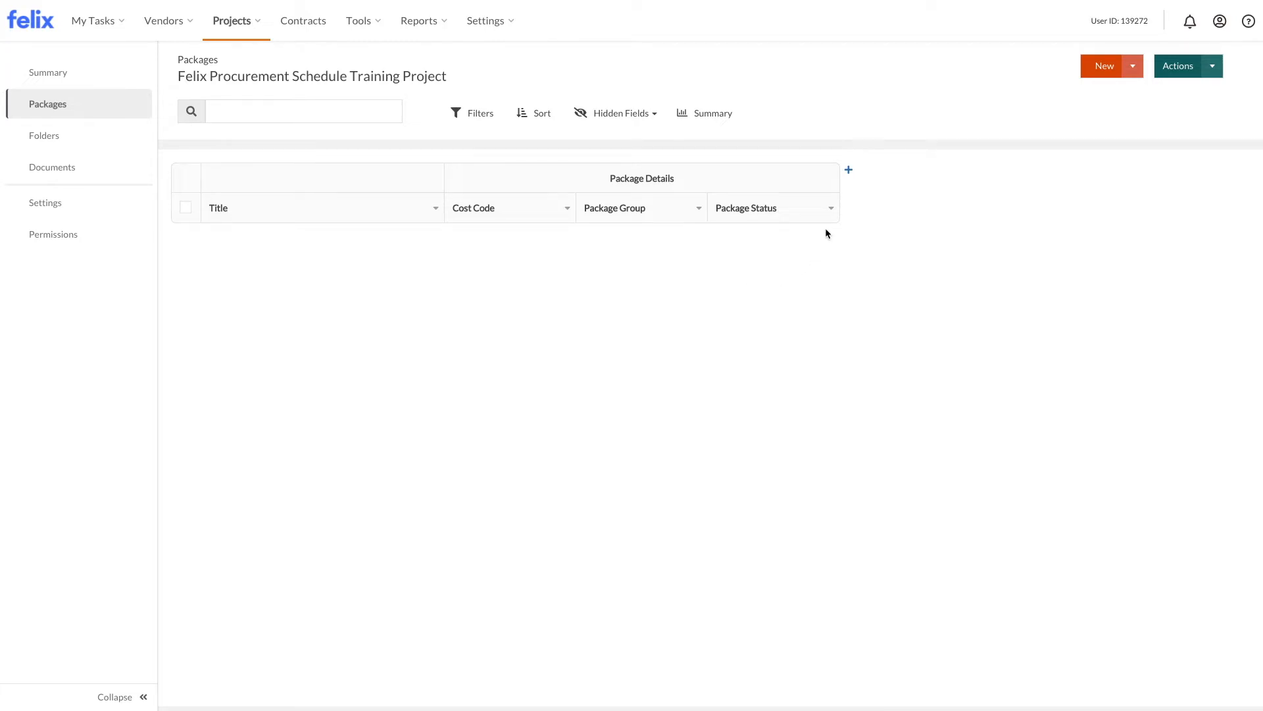
- Insert a newly created field to the right of the Package Status column
click(831, 208)
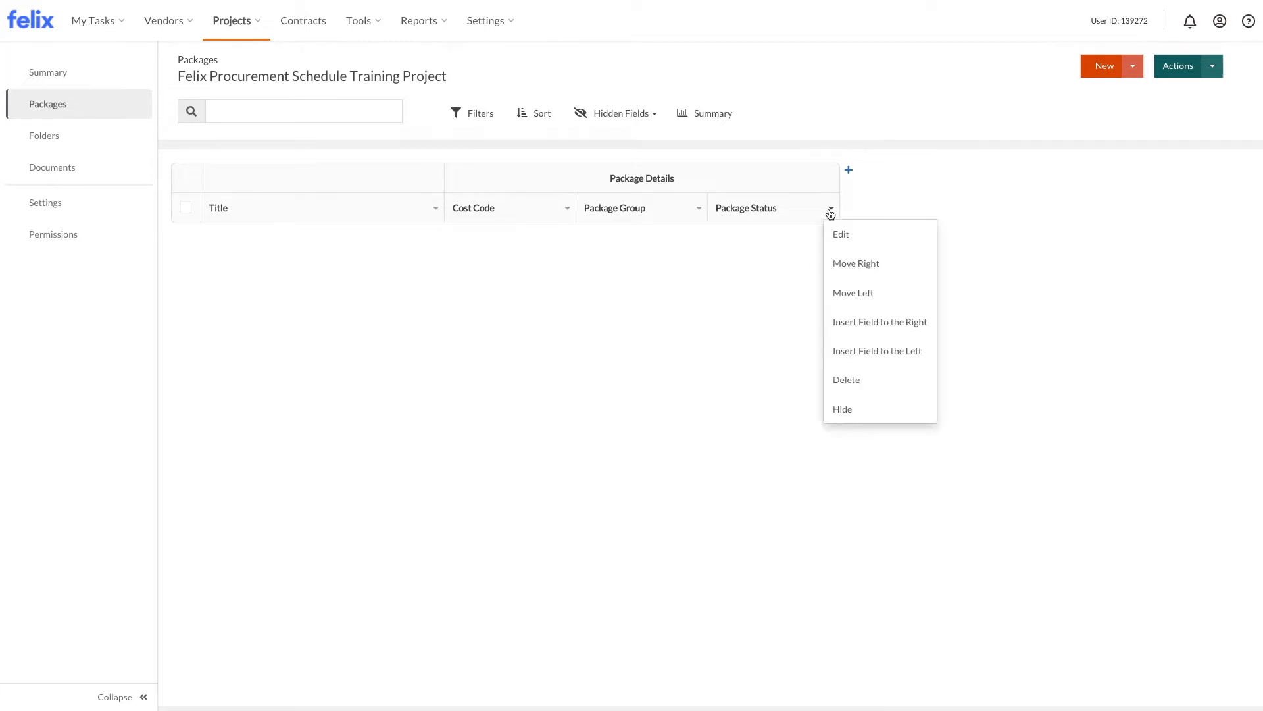
click(875, 324)
click(739, 208)
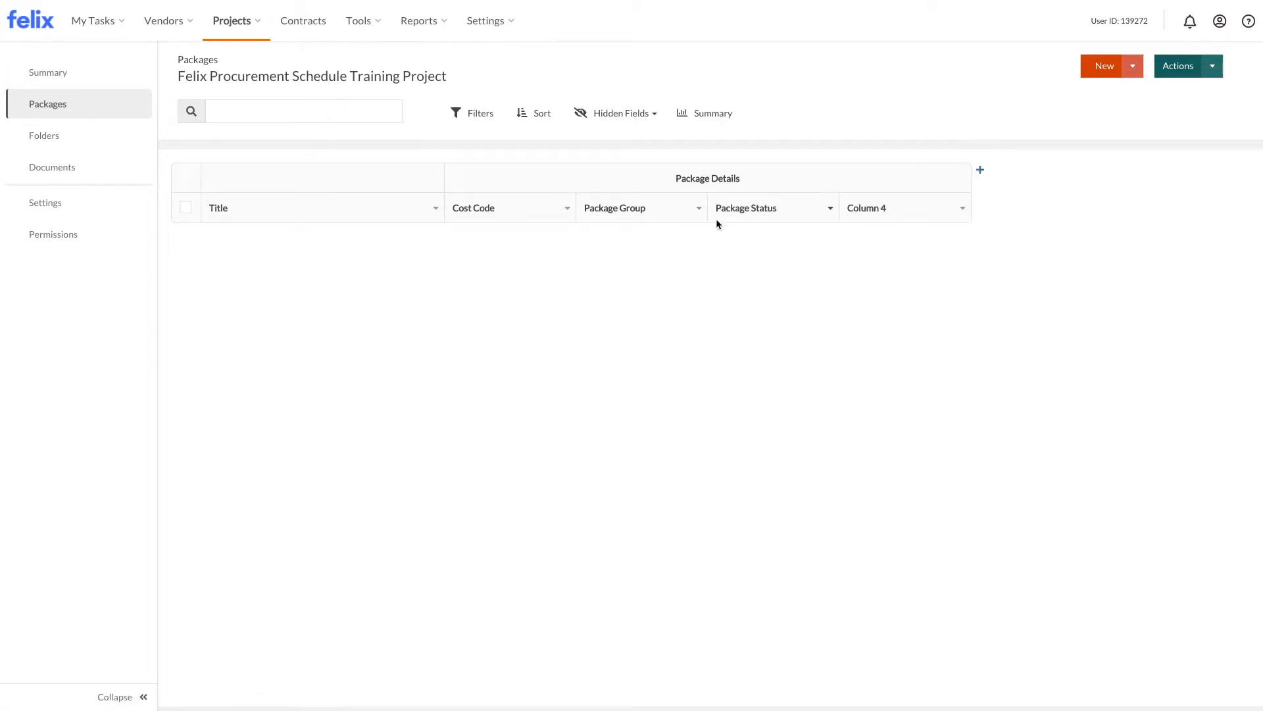
- Rename Column 4 under Package Details as "RFQ Category", set its type to Category, and save it
click(961, 208)
click(984, 242)
click(629, 182)
triple_click(629, 184)
text(RF)
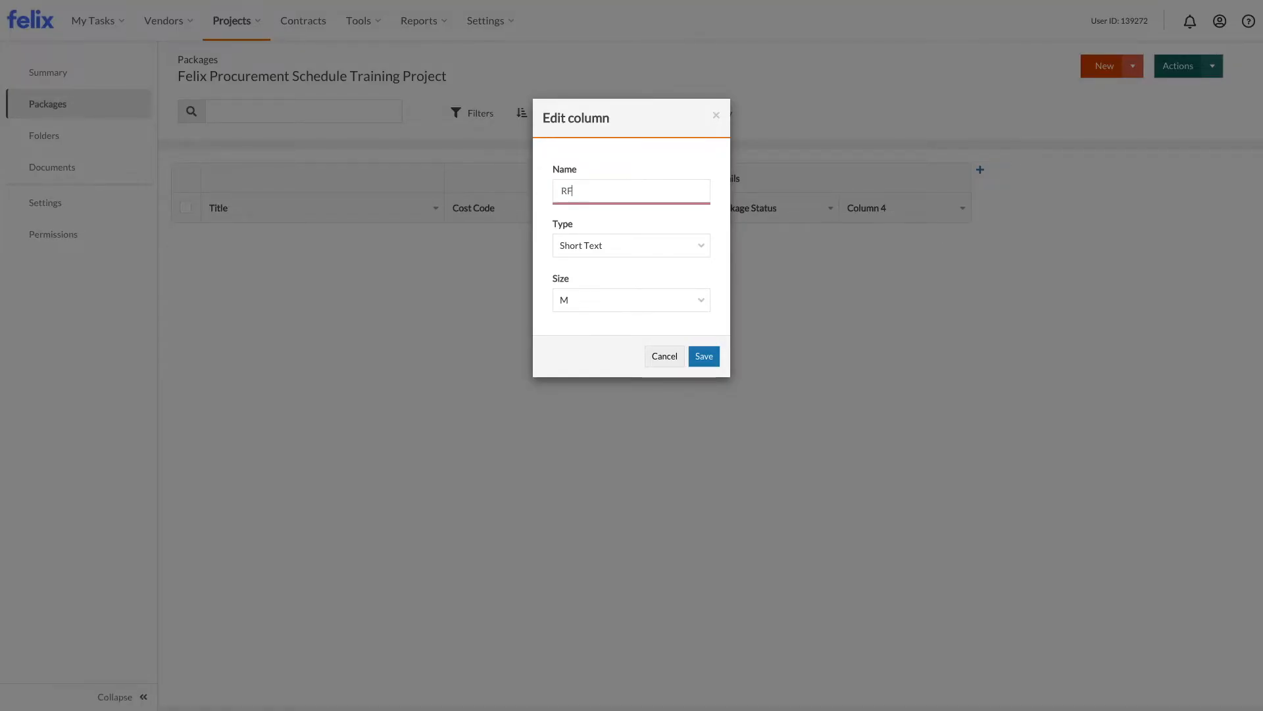
text(Q Category)
click(603, 242)
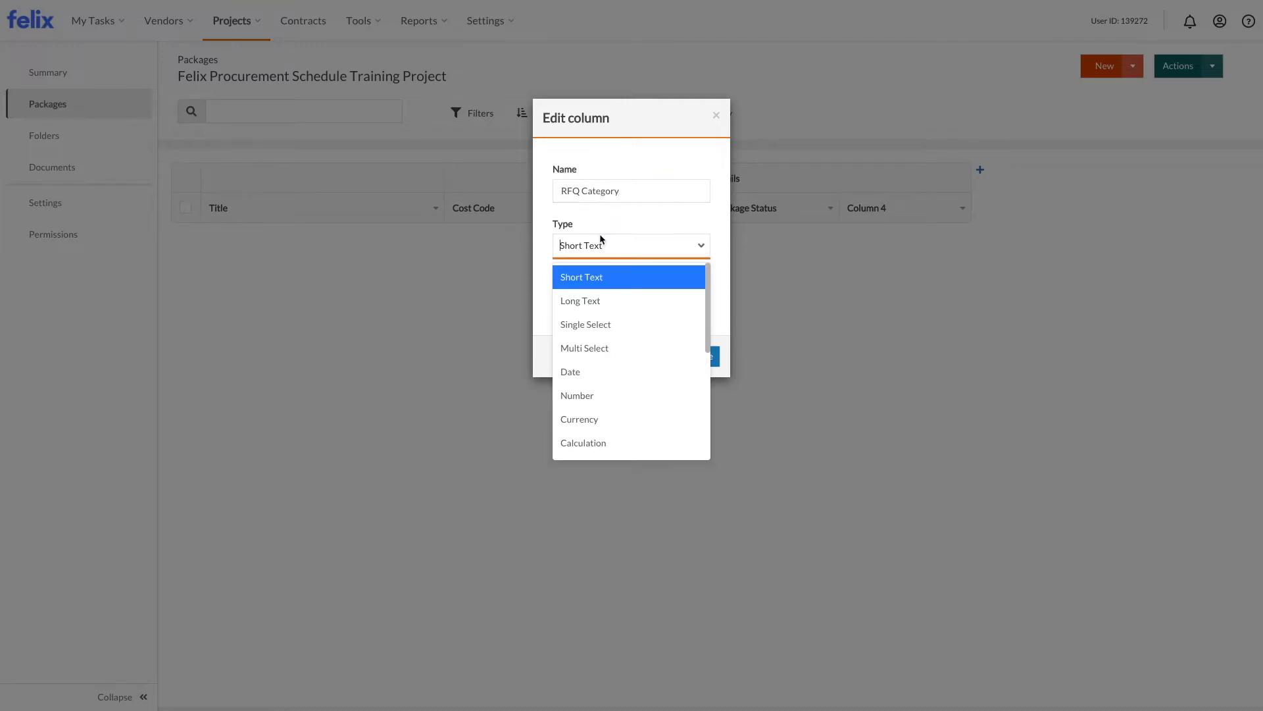
scroll(627, 415, down, 3)
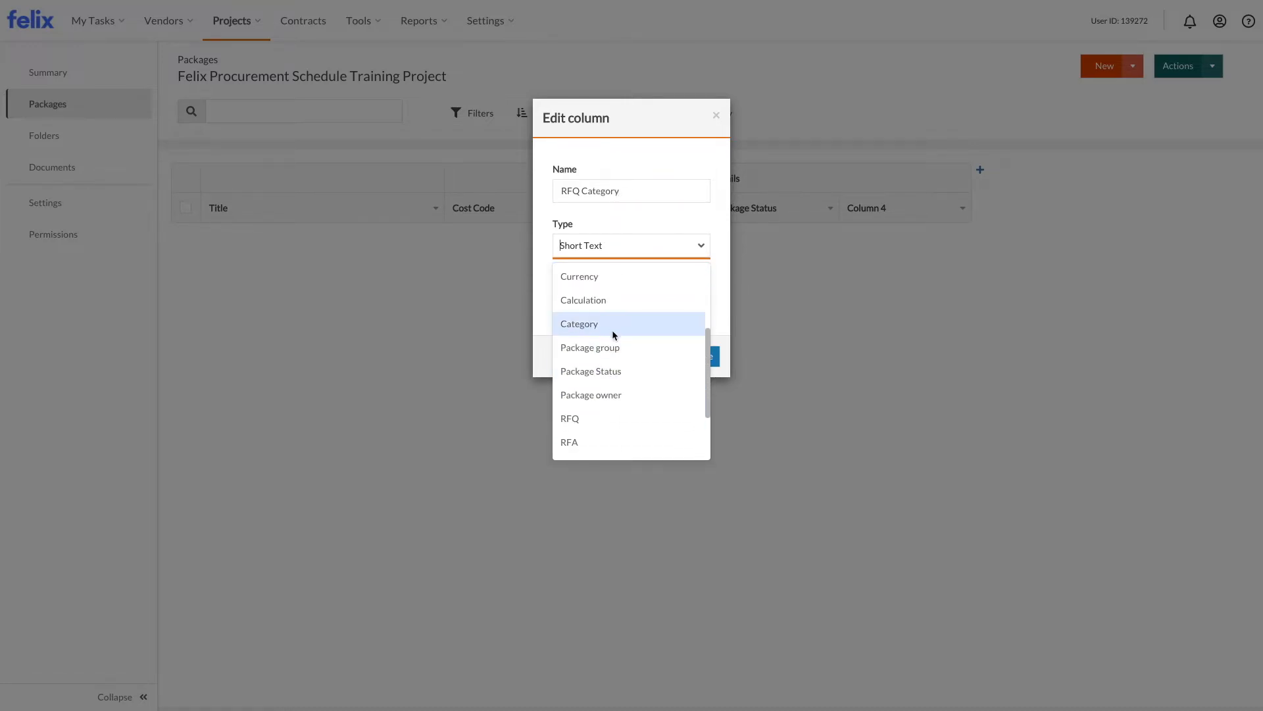
click(610, 323)
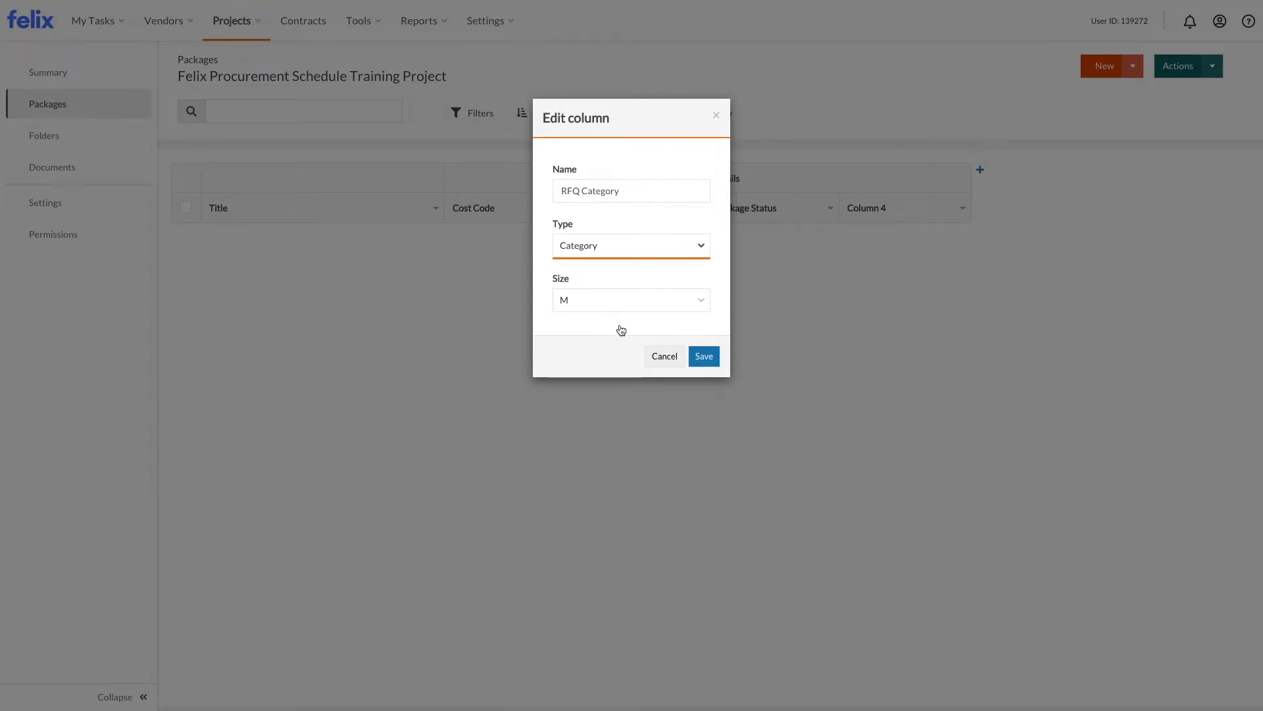
click(712, 361)
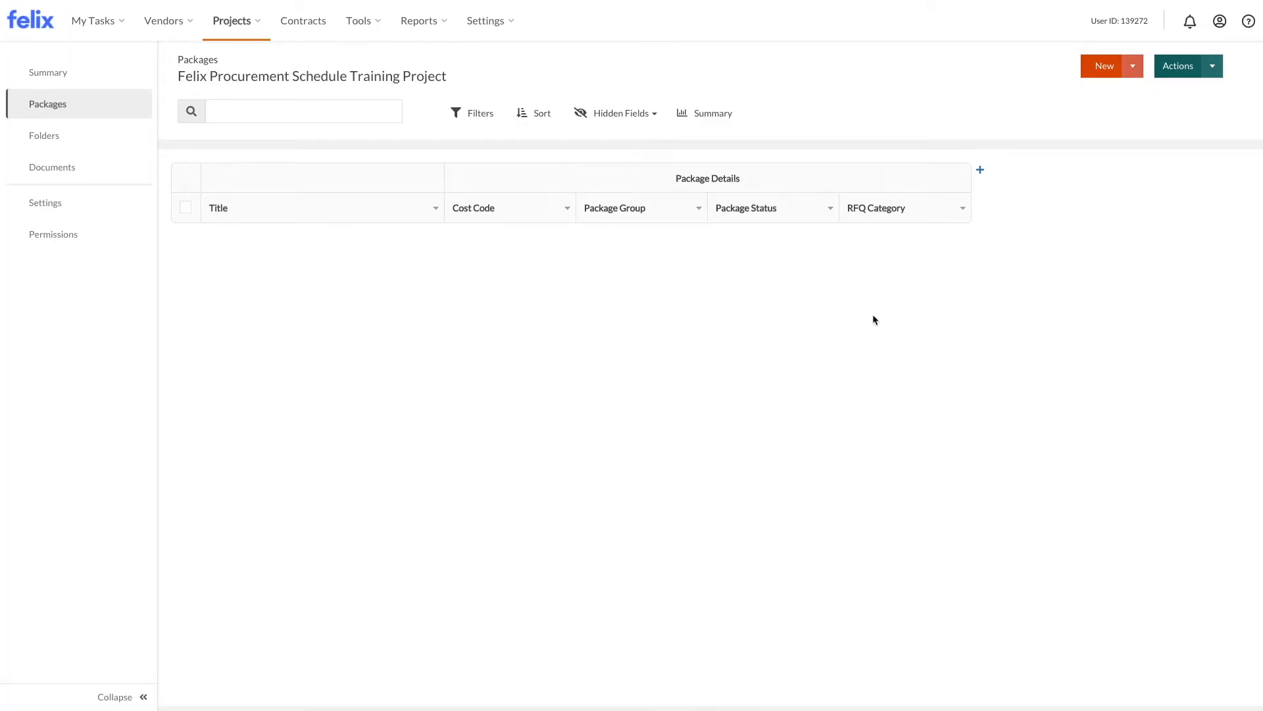
- Insert a newly created field to the right of the RFQ Category column
click(962, 208)
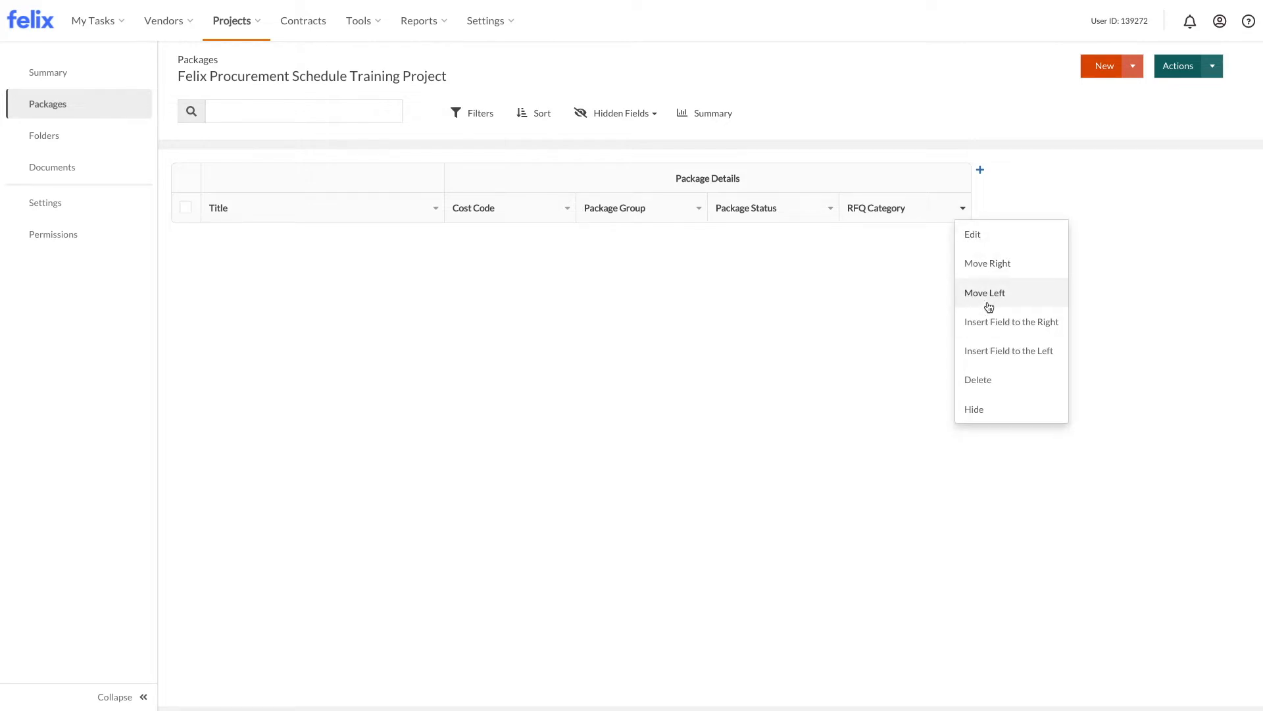
click(1001, 323)
click(906, 207)
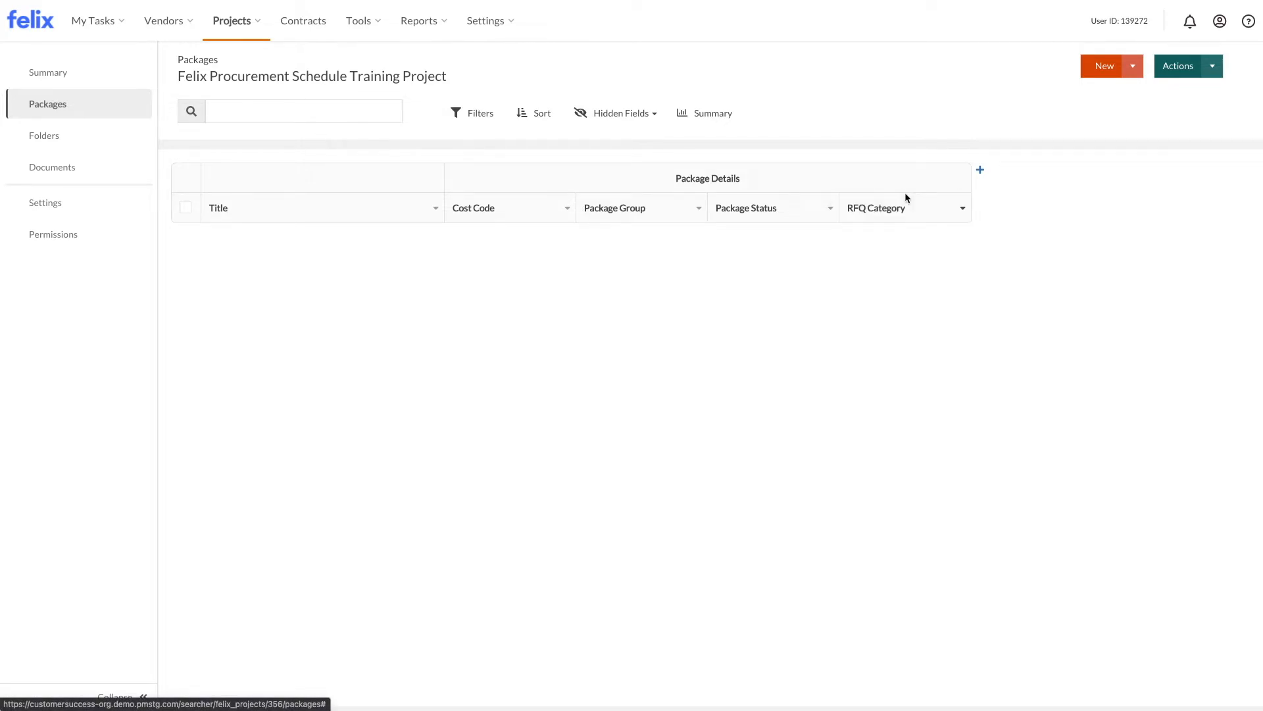
- Rename Column 5 under Package Details as "Commercial Lead" and set its type to User
click(1096, 208)
click(1112, 234)
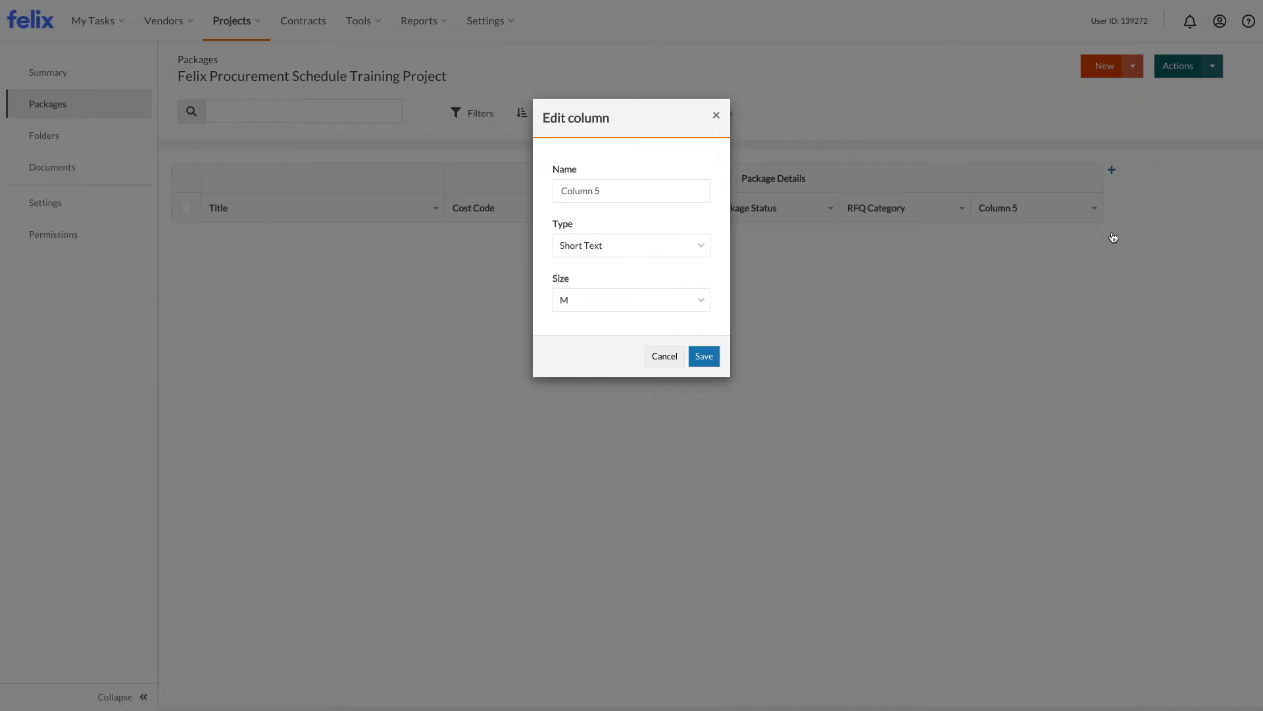
triple_click(627, 180)
text(C)
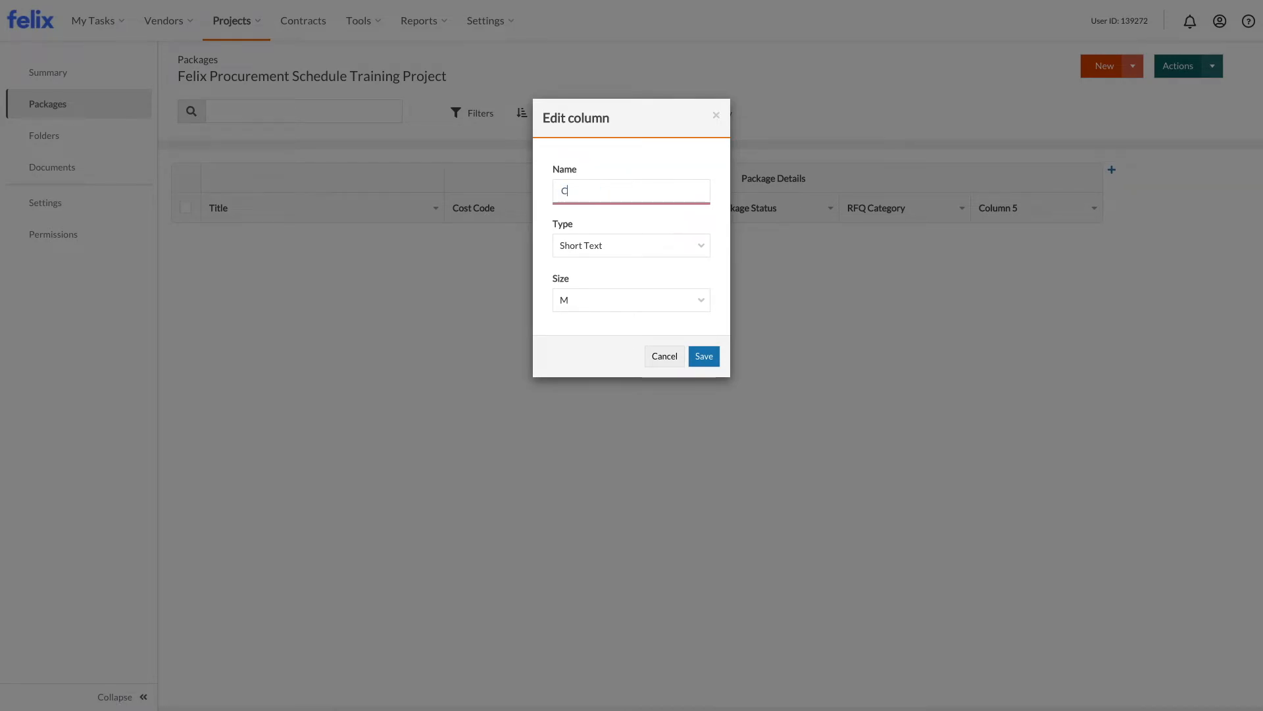
text(ommercial Lead)
click(608, 248)
scroll(629, 340, down, 5)
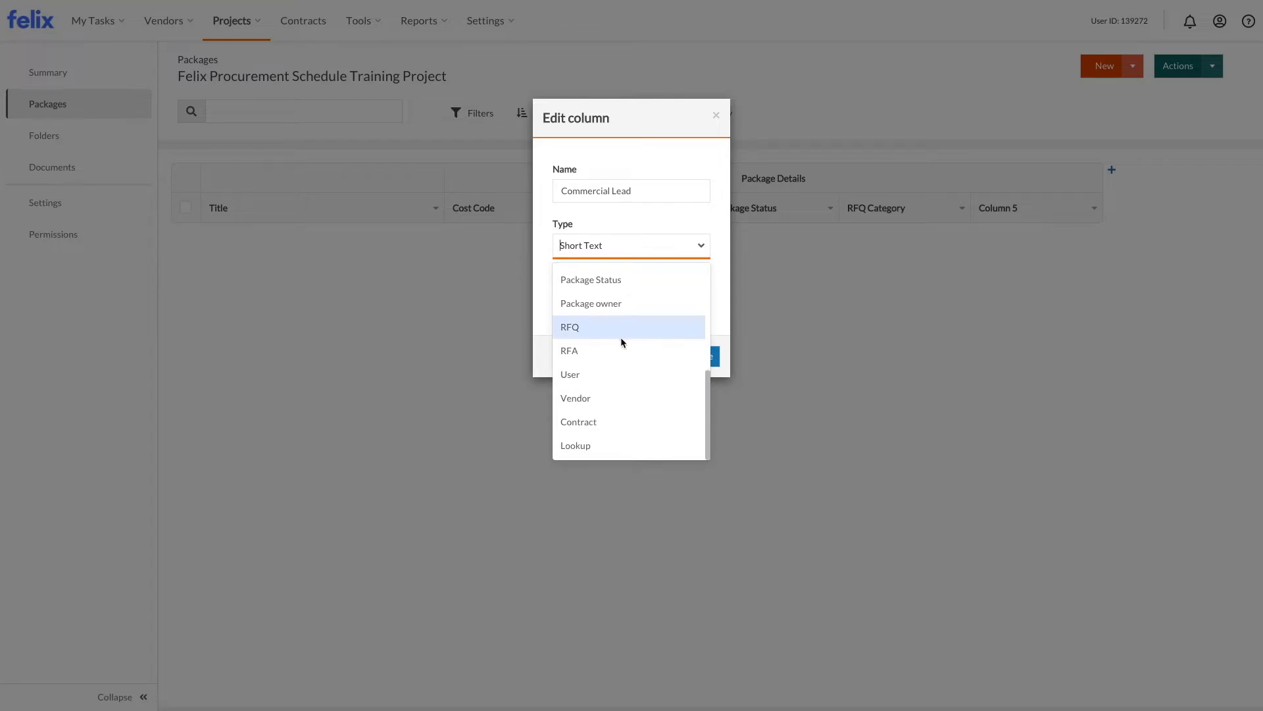
click(619, 370)
- Turn off the added-to-package notification and the weekly digest for the Commercial Lead column, and save it
click(559, 278)
click(558, 296)
click(703, 405)
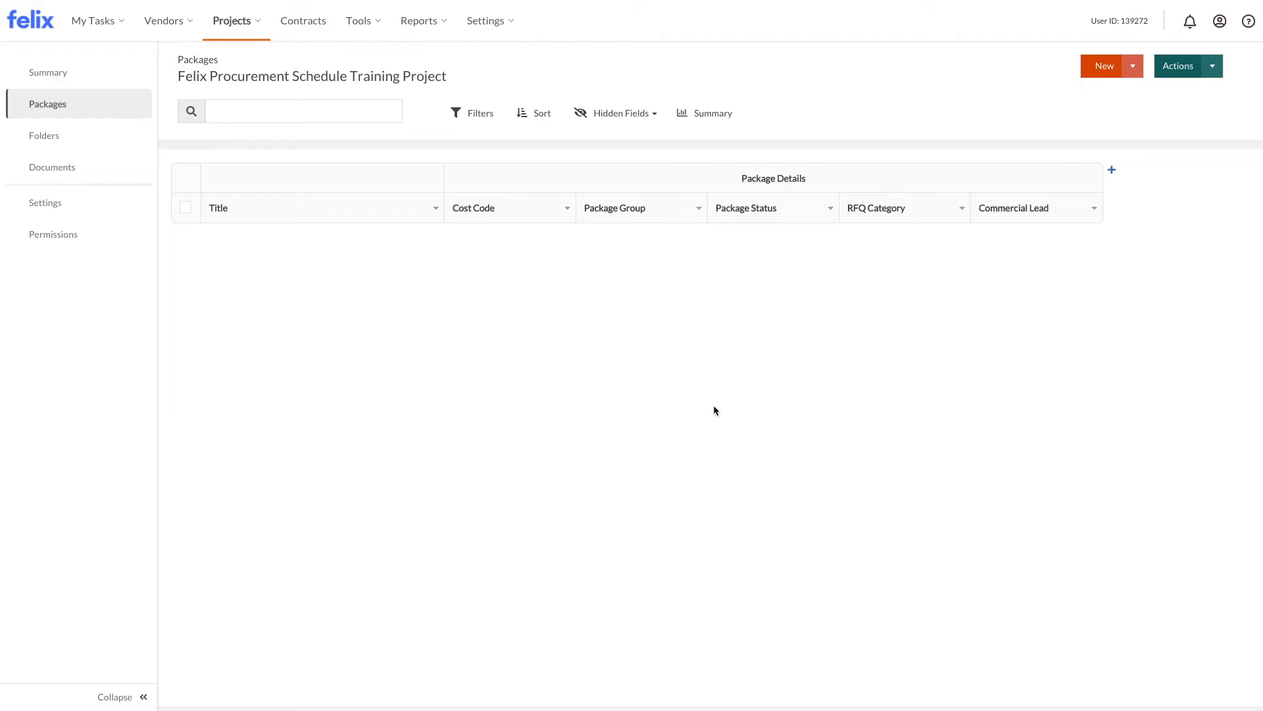
- Insert a newly created field to the right of the Commercial Lead column
click(1094, 208)
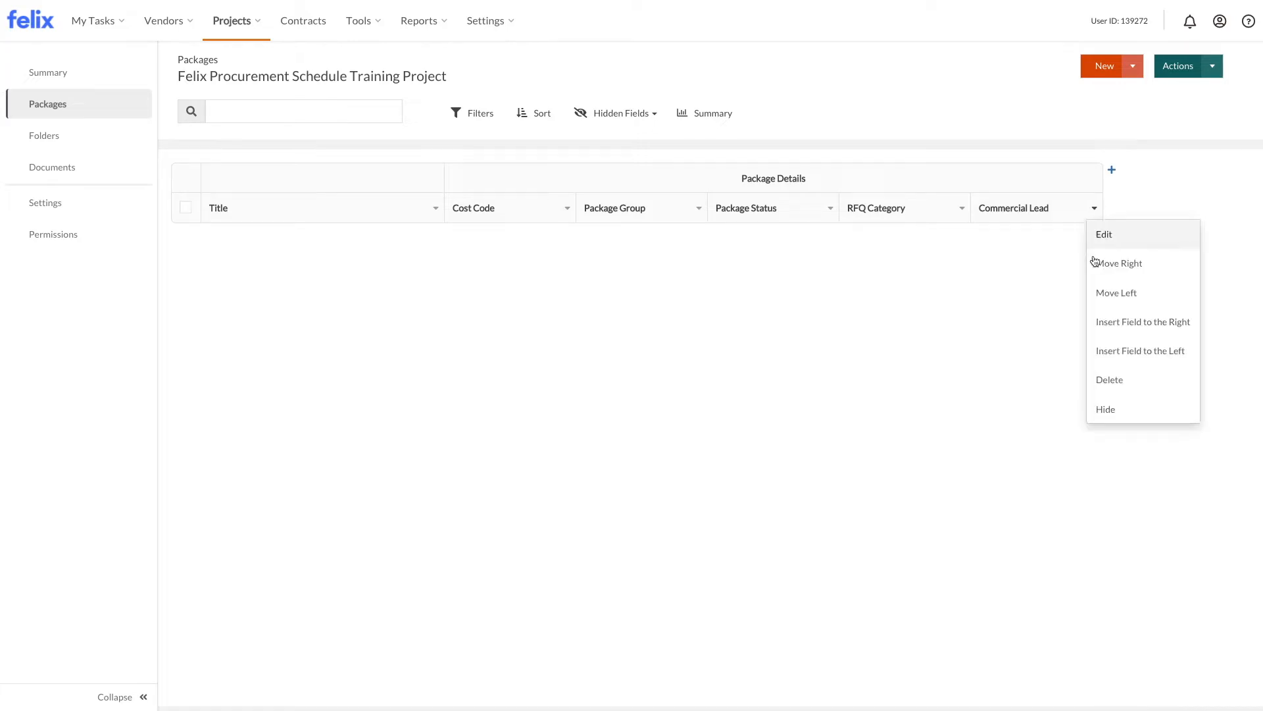
click(1141, 326)
click(1007, 193)
click(1094, 208)
click(1146, 324)
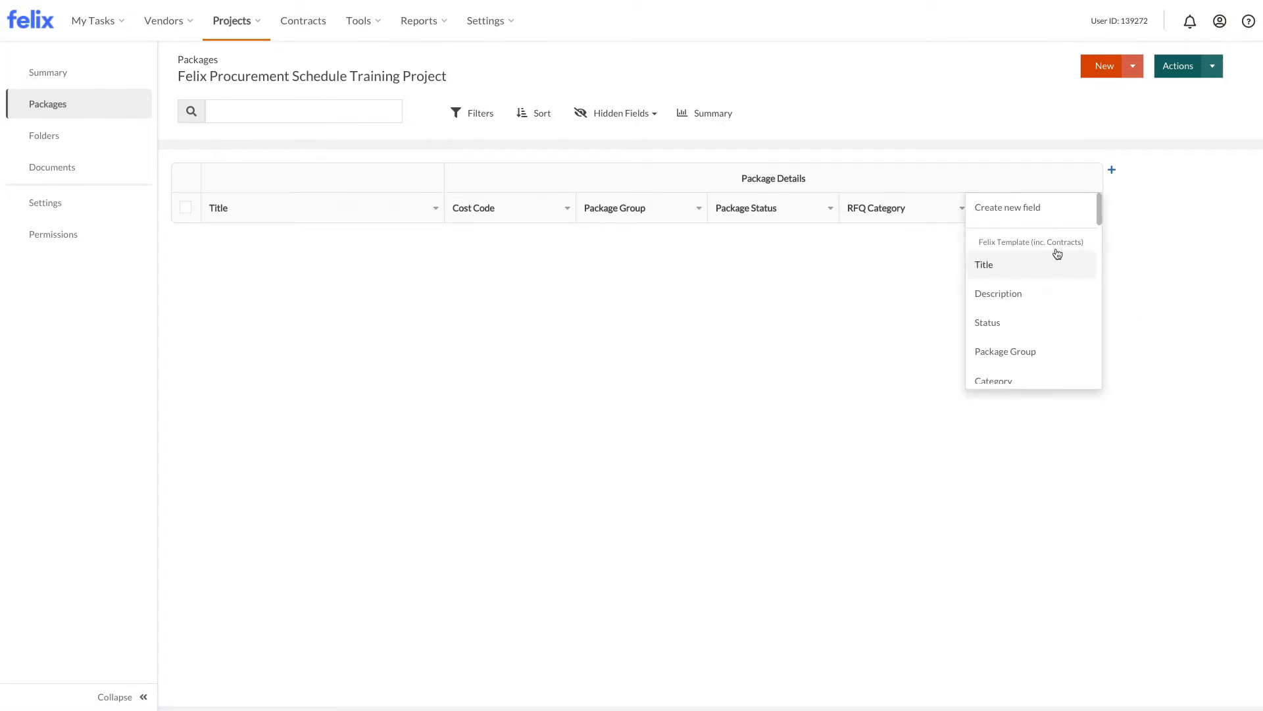
click(1043, 209)
- Save Column 6 under Package Details as a User field named "Engineering Lead" with the added-to-package notification turned off
click(1225, 209)
click(1221, 230)
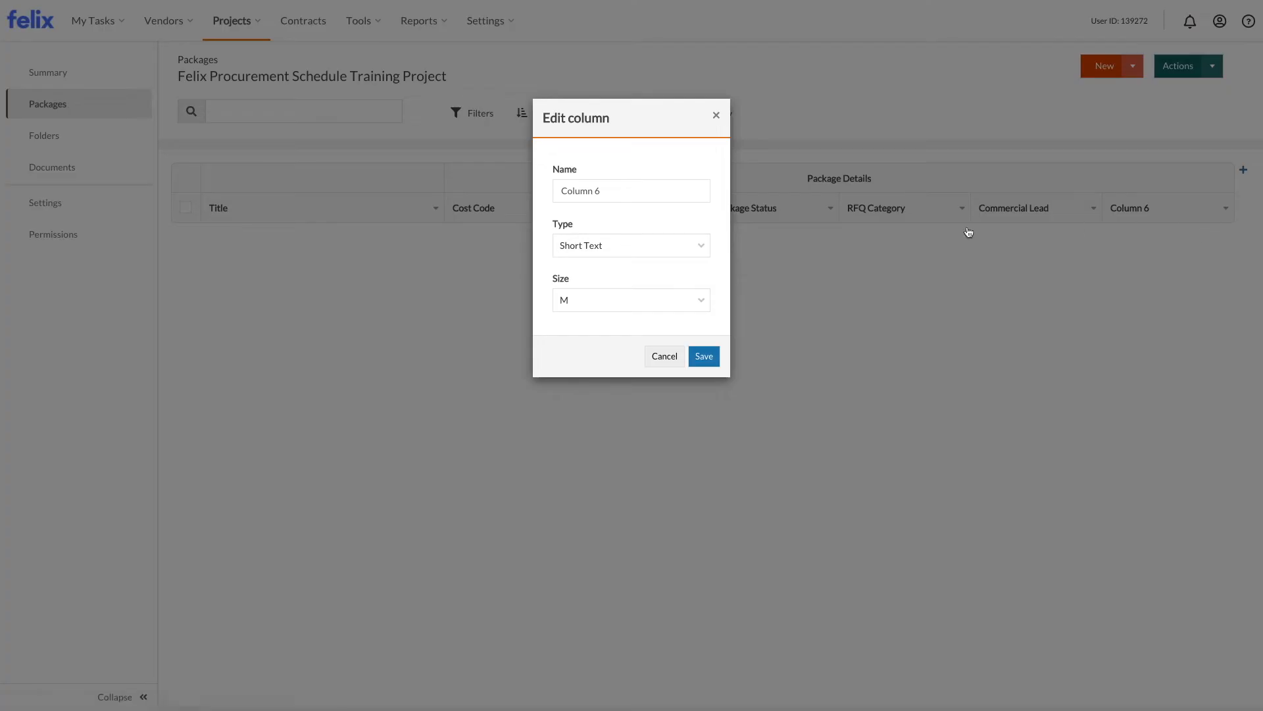
triple_click(623, 188)
text(Engineering Lead)
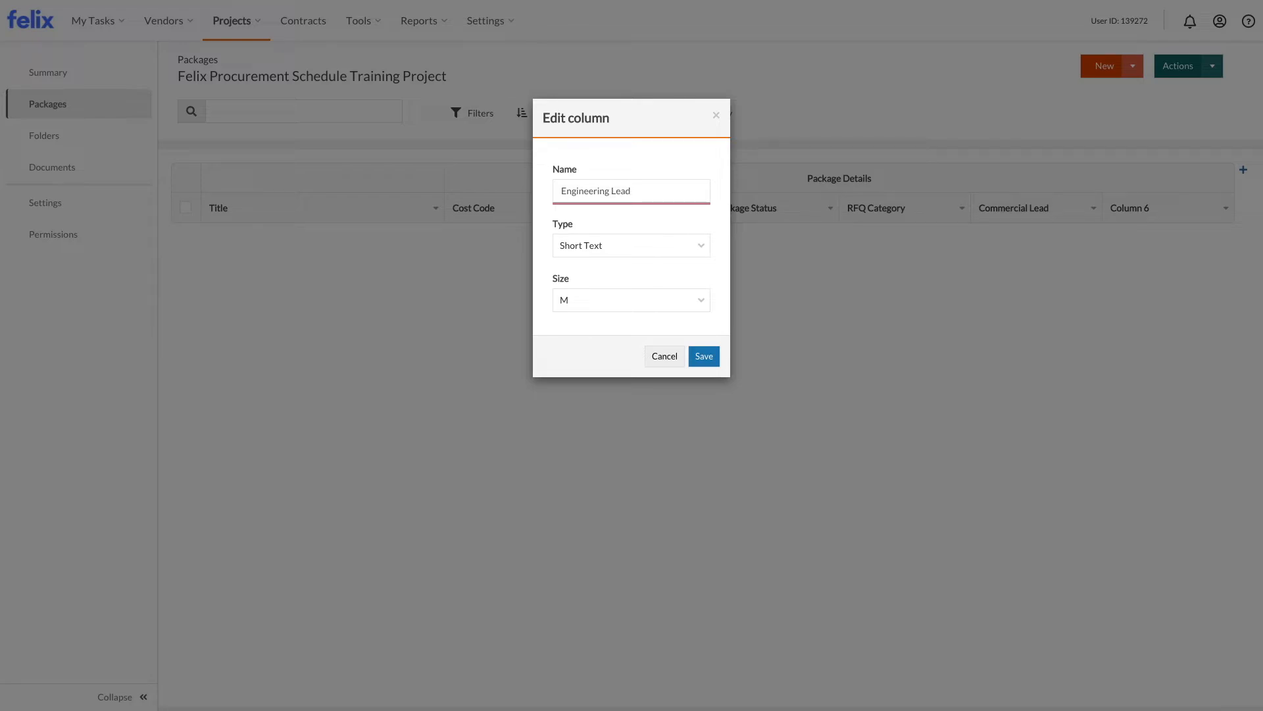
click(657, 245)
scroll(662, 351, down, 4)
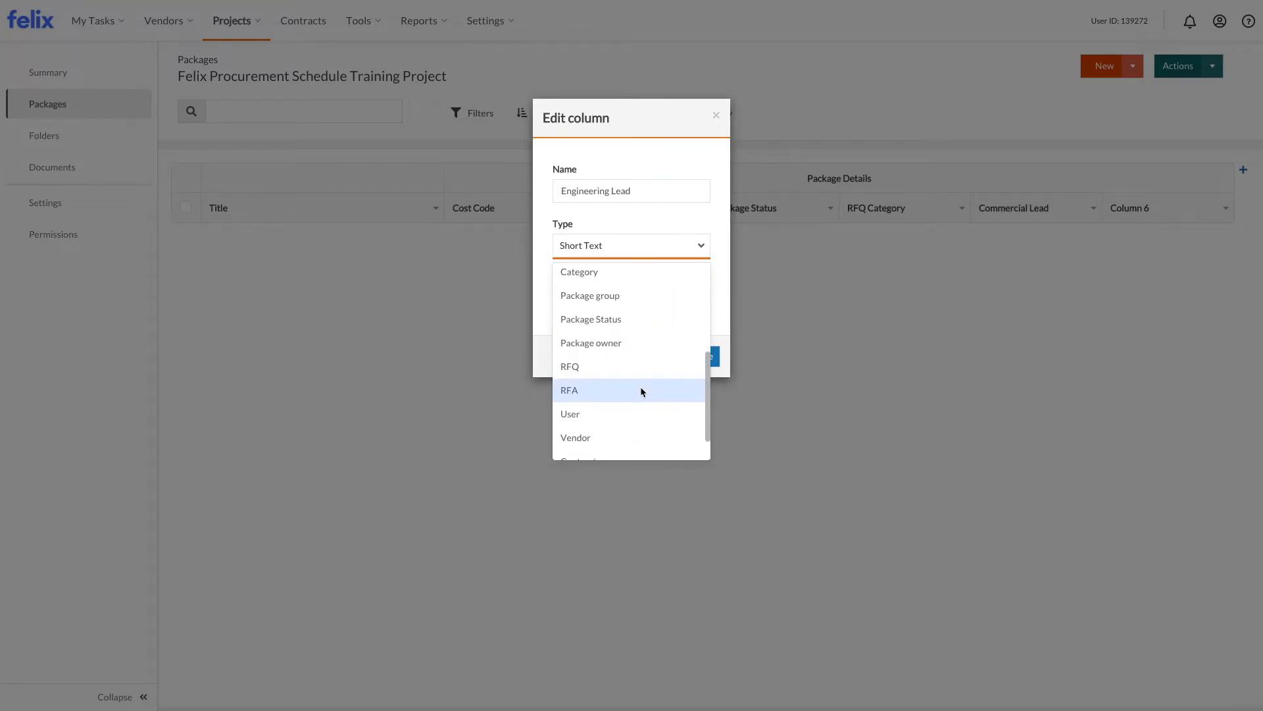
click(645, 413)
click(559, 277)
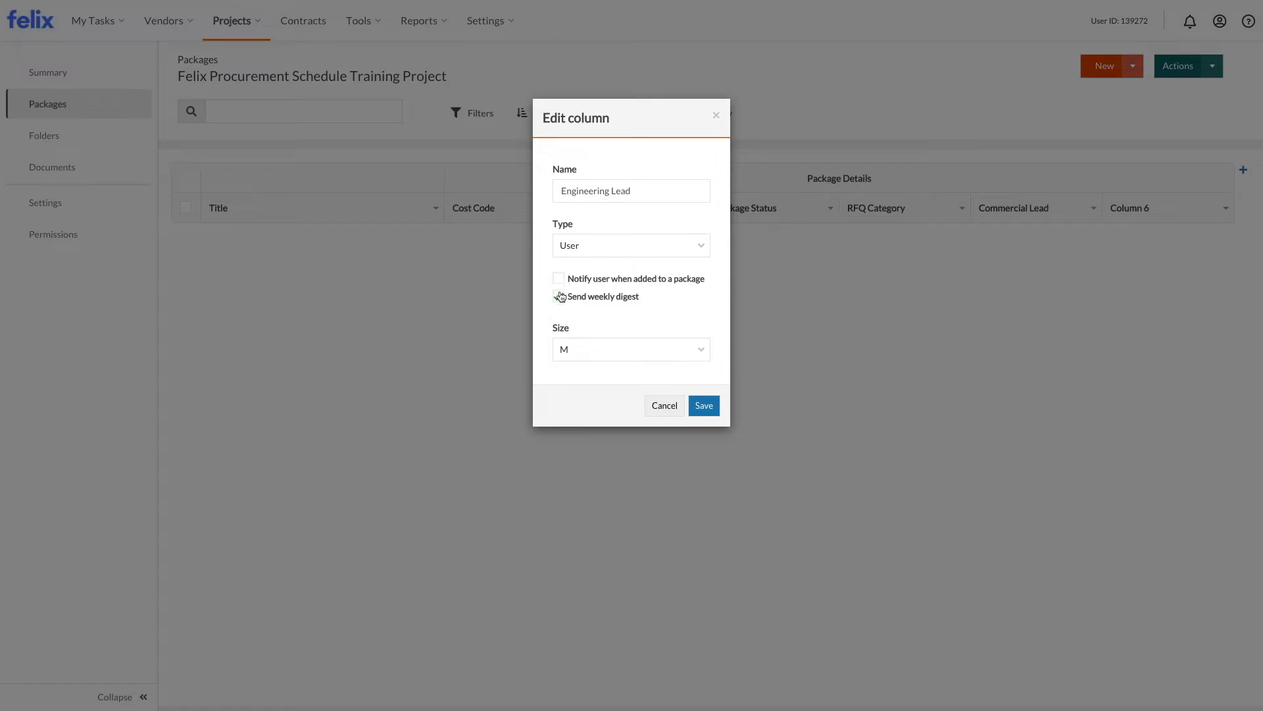
click(703, 406)
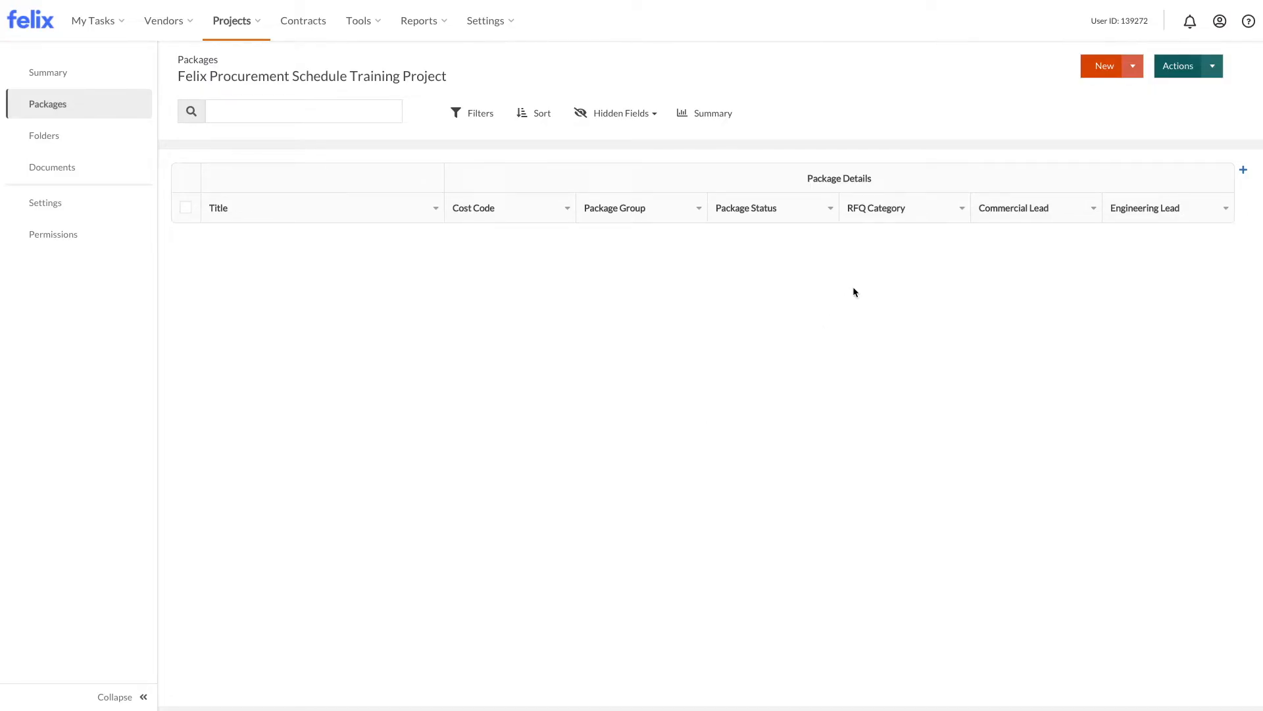
- Add a column group named "Financials" after the Package Details group
click(1242, 170)
click(650, 197)
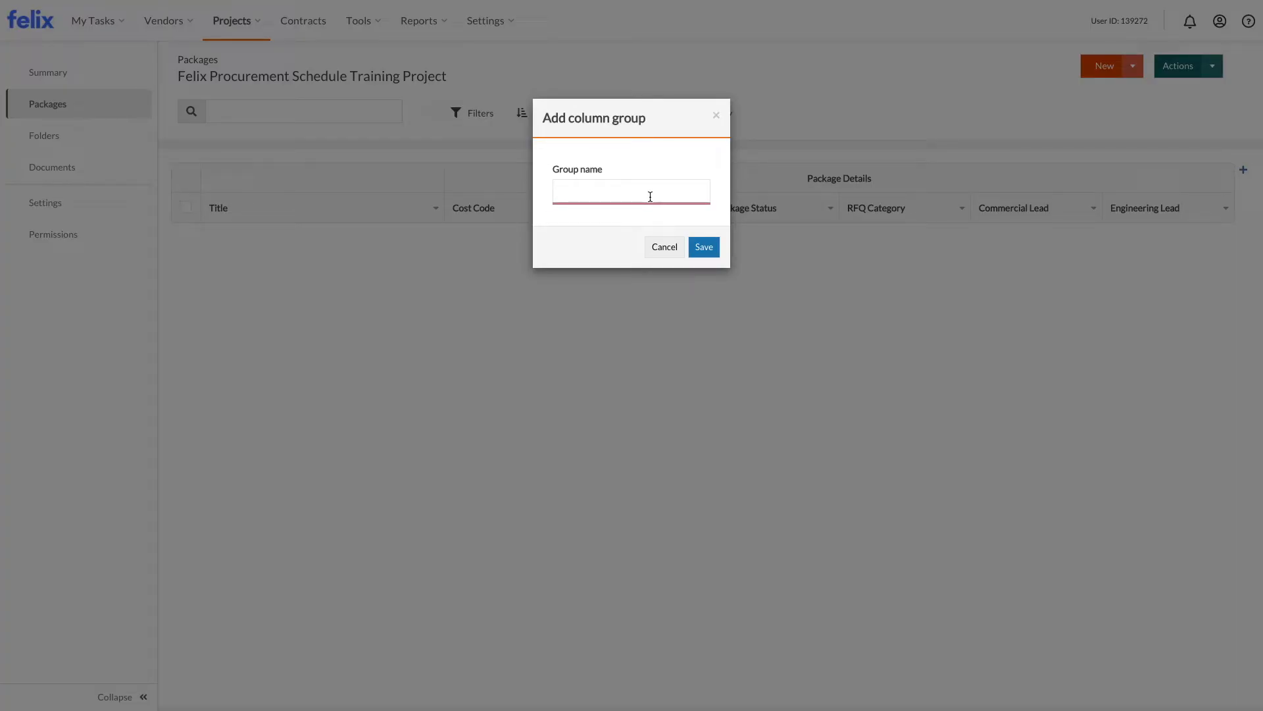
text(Financials)
click(704, 246)
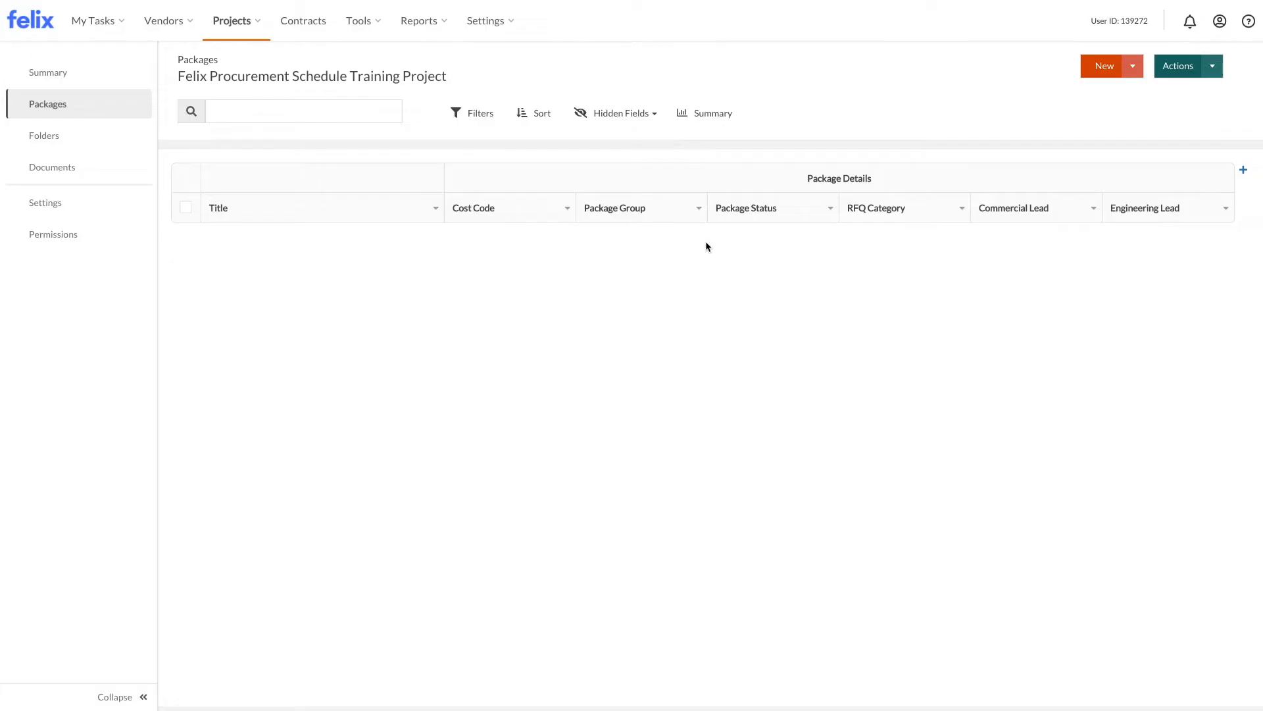
- Save Column 1 under Financials as a Currency field named "Budget" with decimals turned off
click(1236, 208)
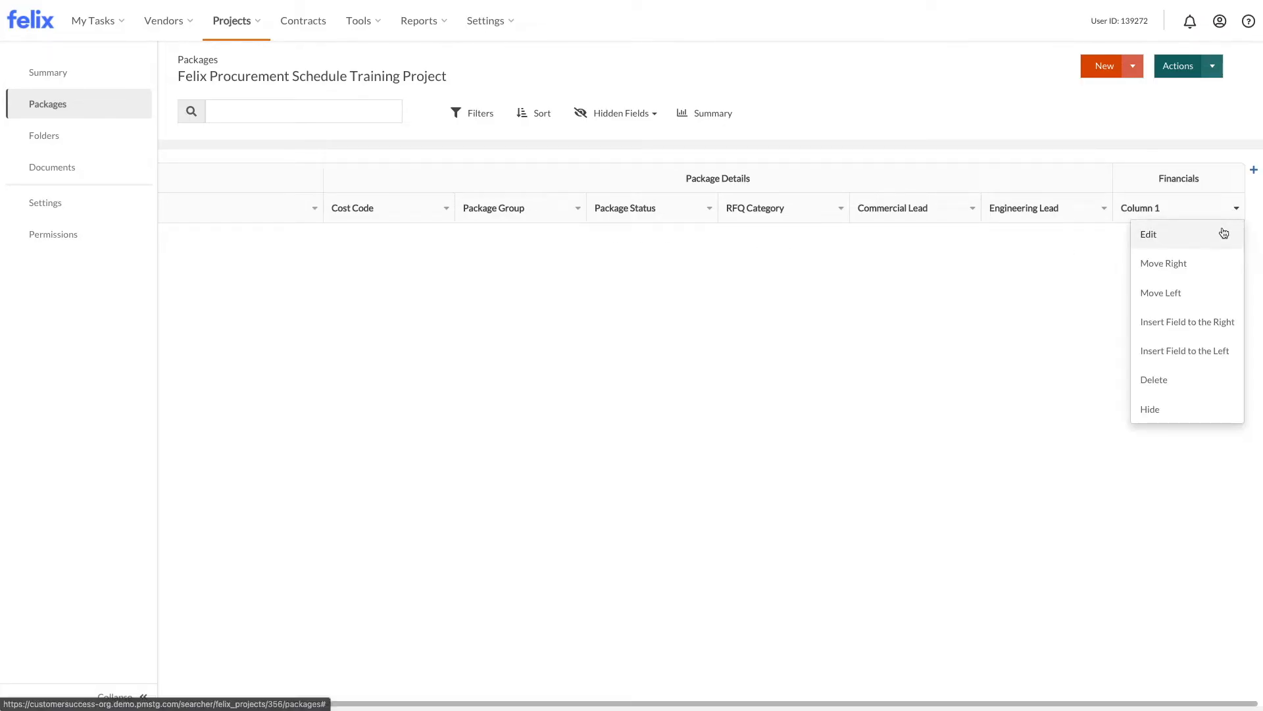
click(1224, 233)
triple_click(589, 191)
text(Budget)
click(615, 245)
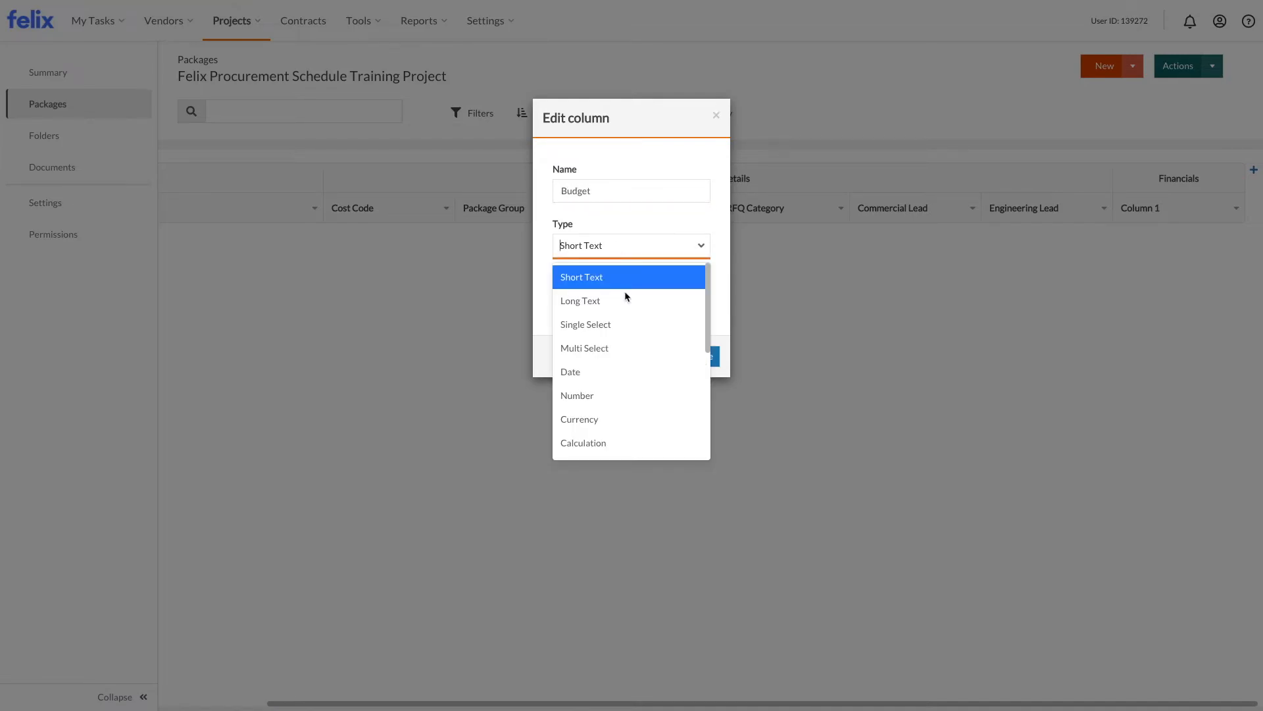
click(625, 416)
click(558, 333)
click(704, 484)
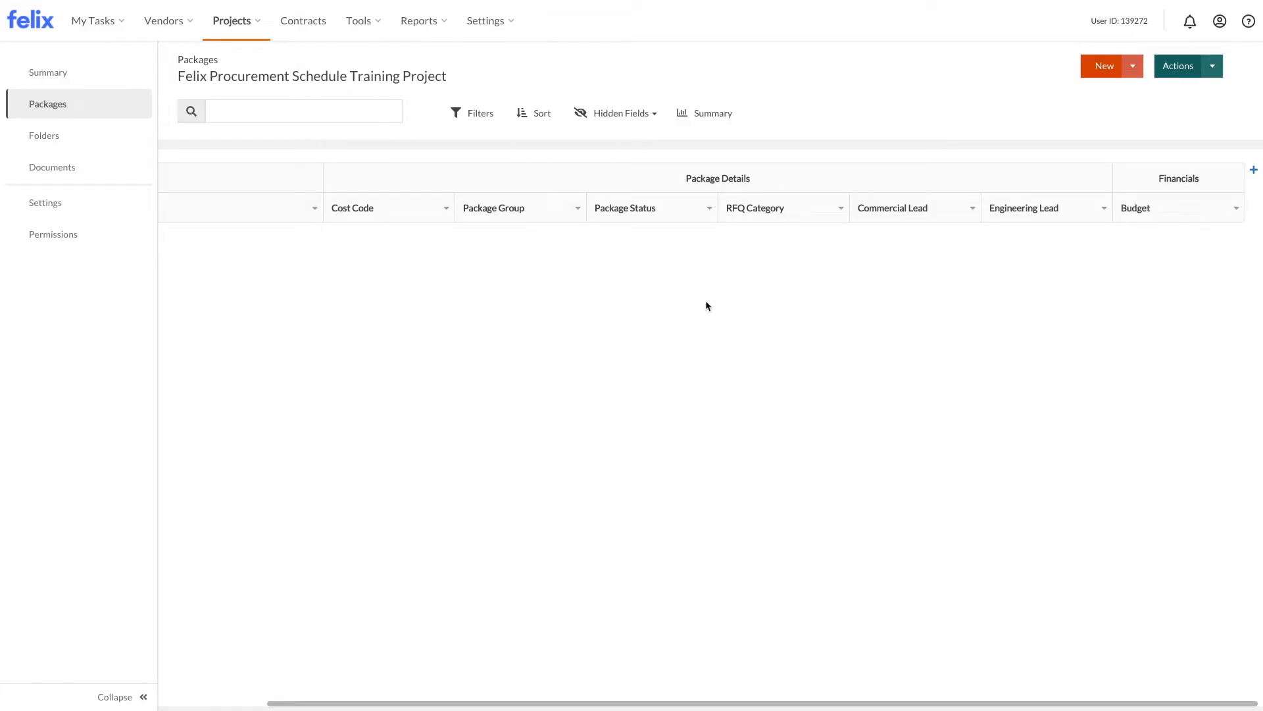
- Insert a newly created field to the right of the Budget column
click(1237, 210)
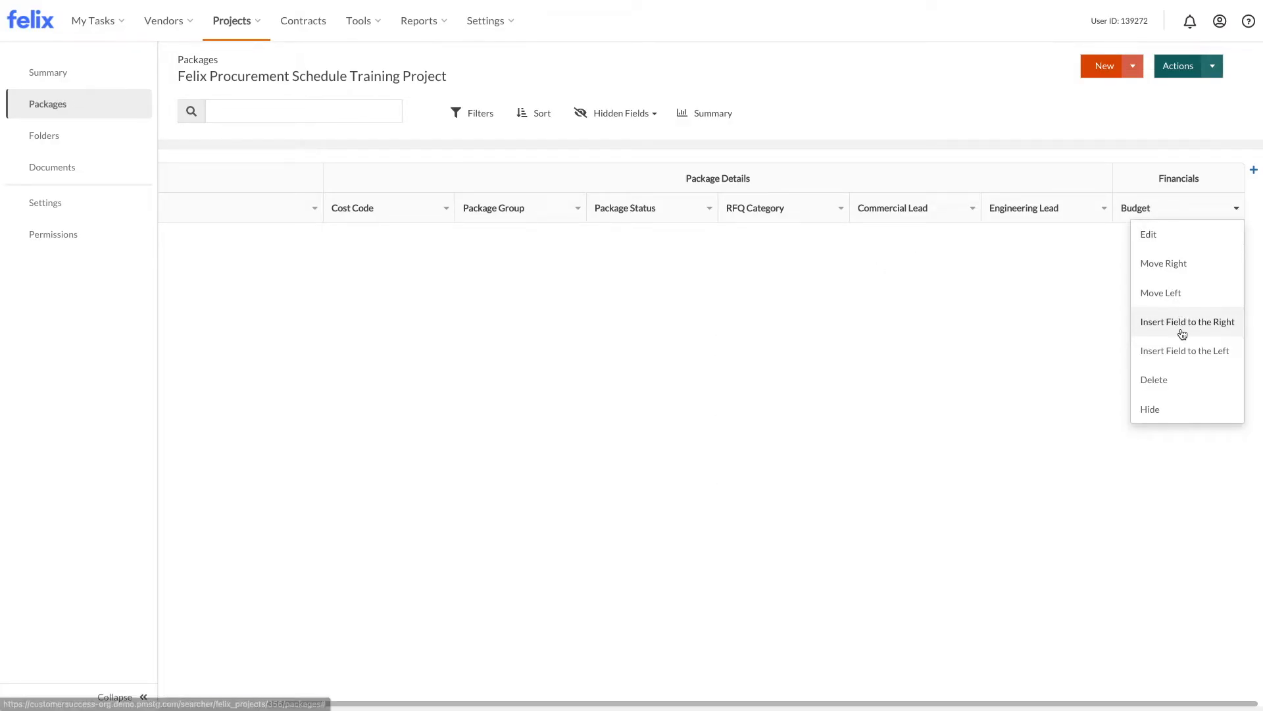
click(1183, 334)
click(1159, 203)
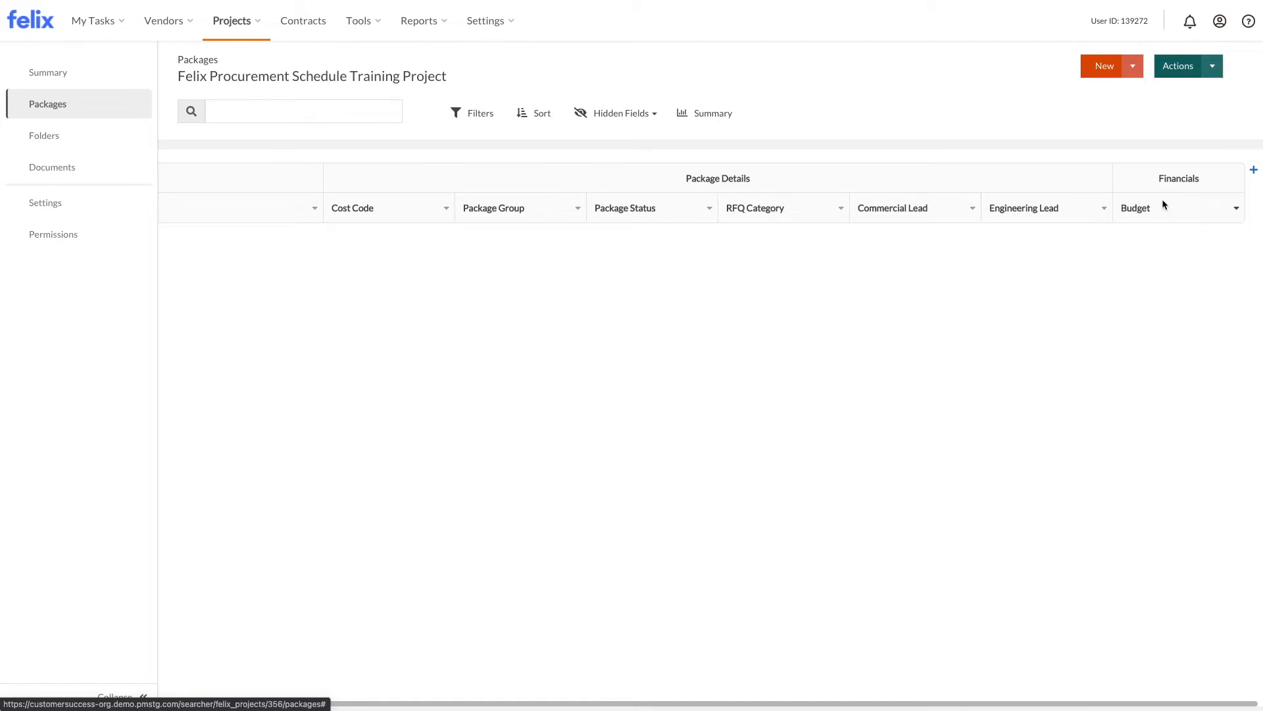
- Save Column 2 under Financials as a Currency field named "Target"
click(1237, 208)
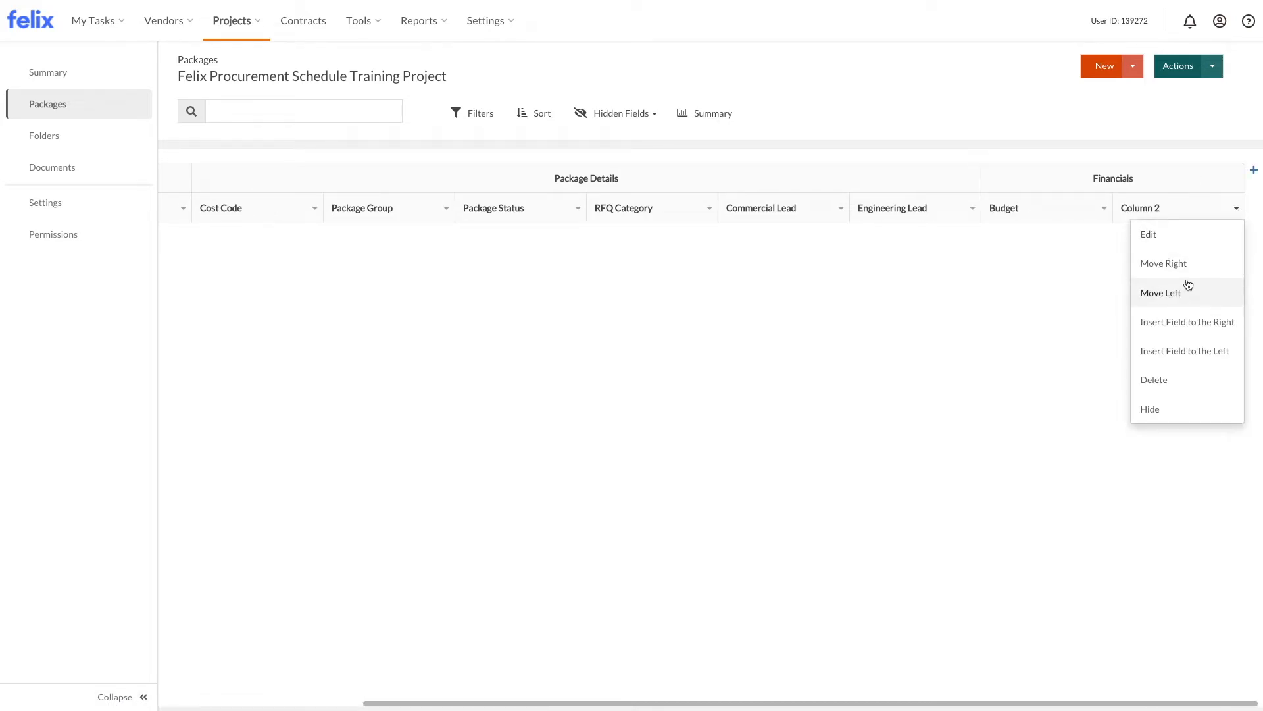
click(1182, 239)
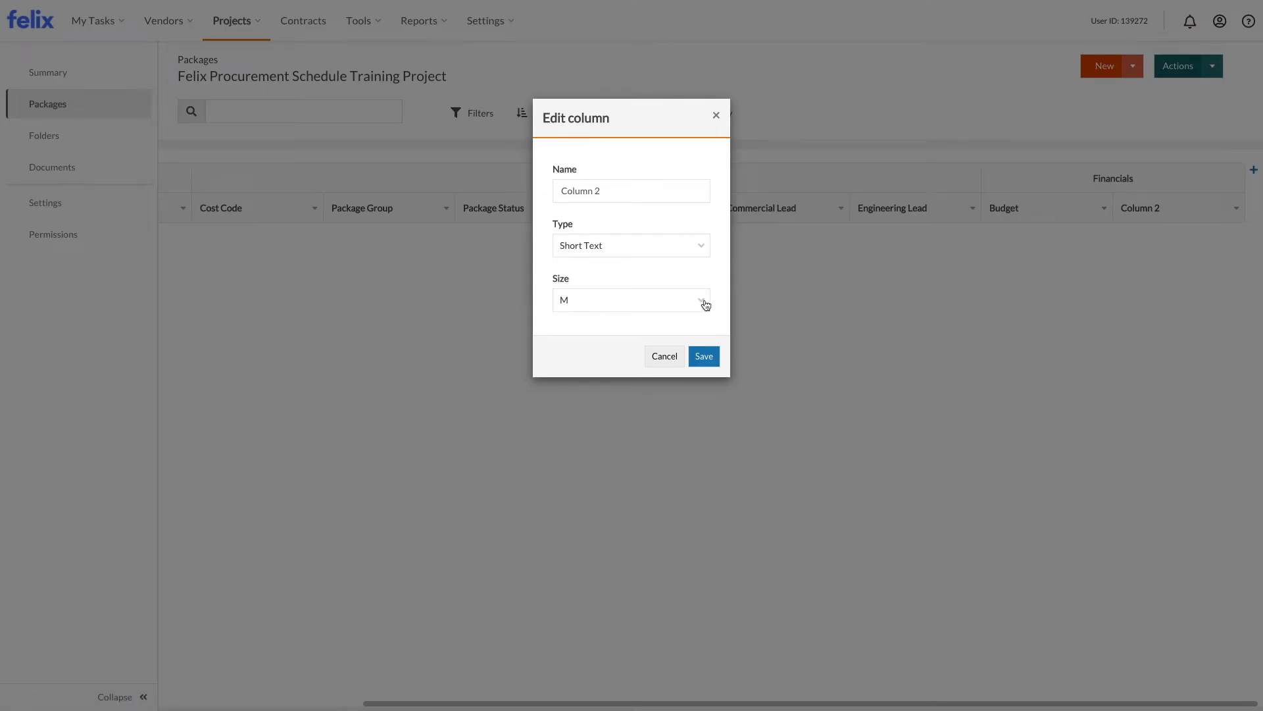
click(623, 192)
key(ctrl+a)
text(Target)
click(630, 246)
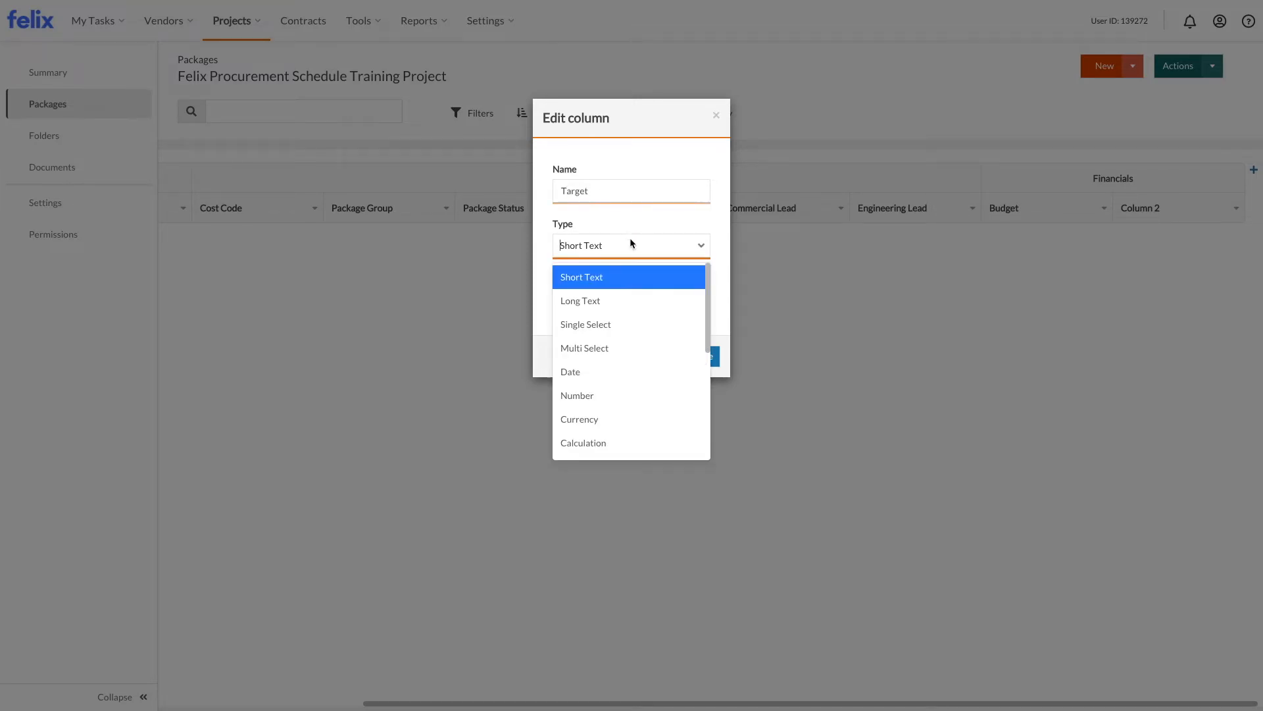
click(610, 420)
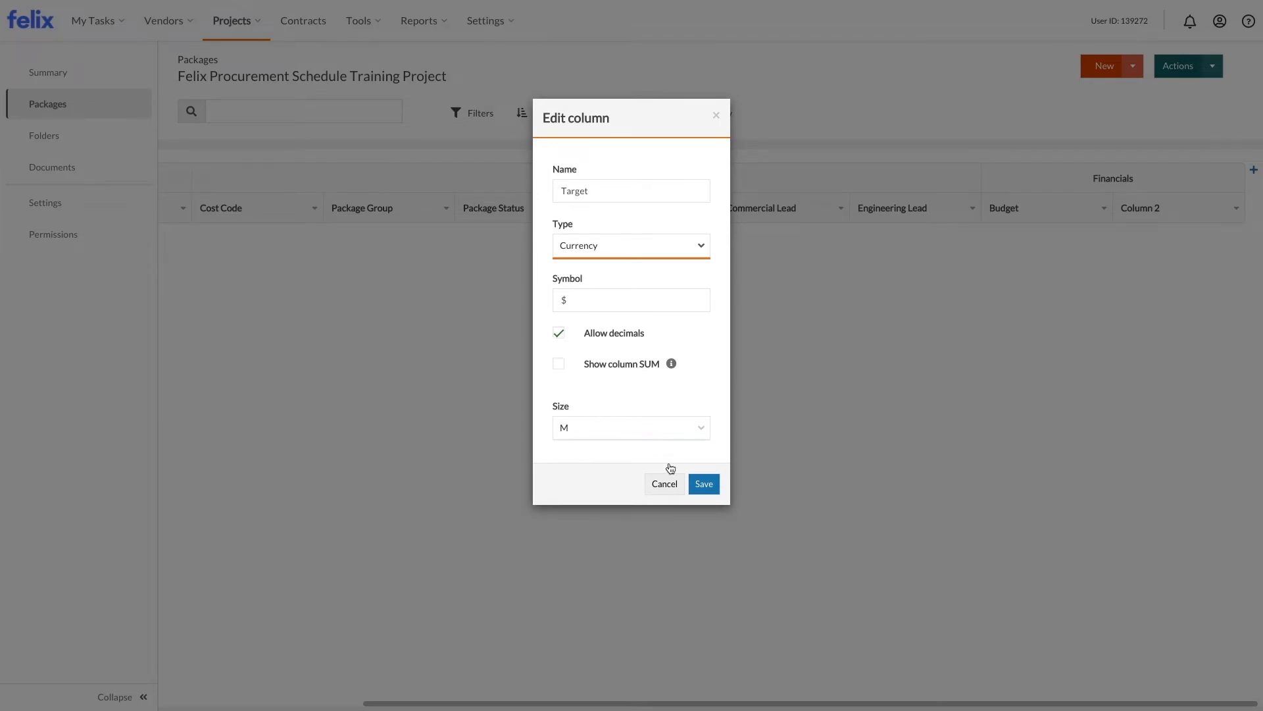
click(703, 483)
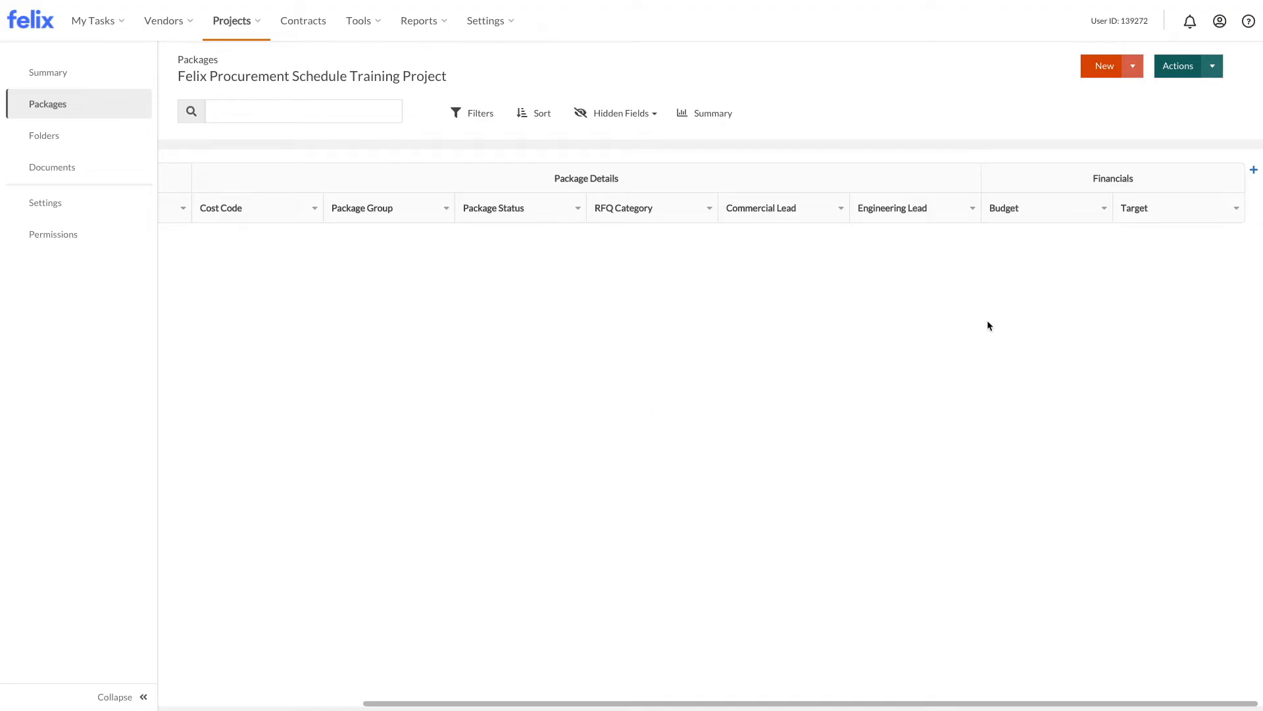
- Insert a newly created field to the right of the Target column
click(1236, 208)
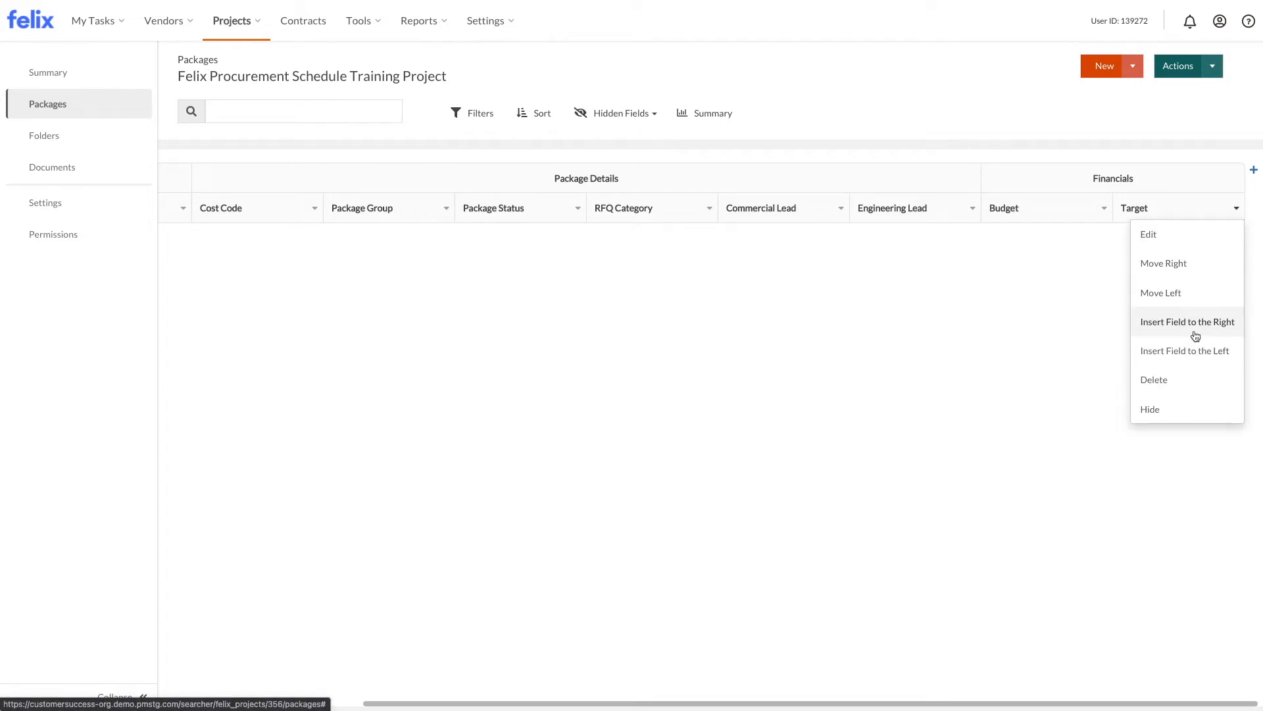
click(1196, 335)
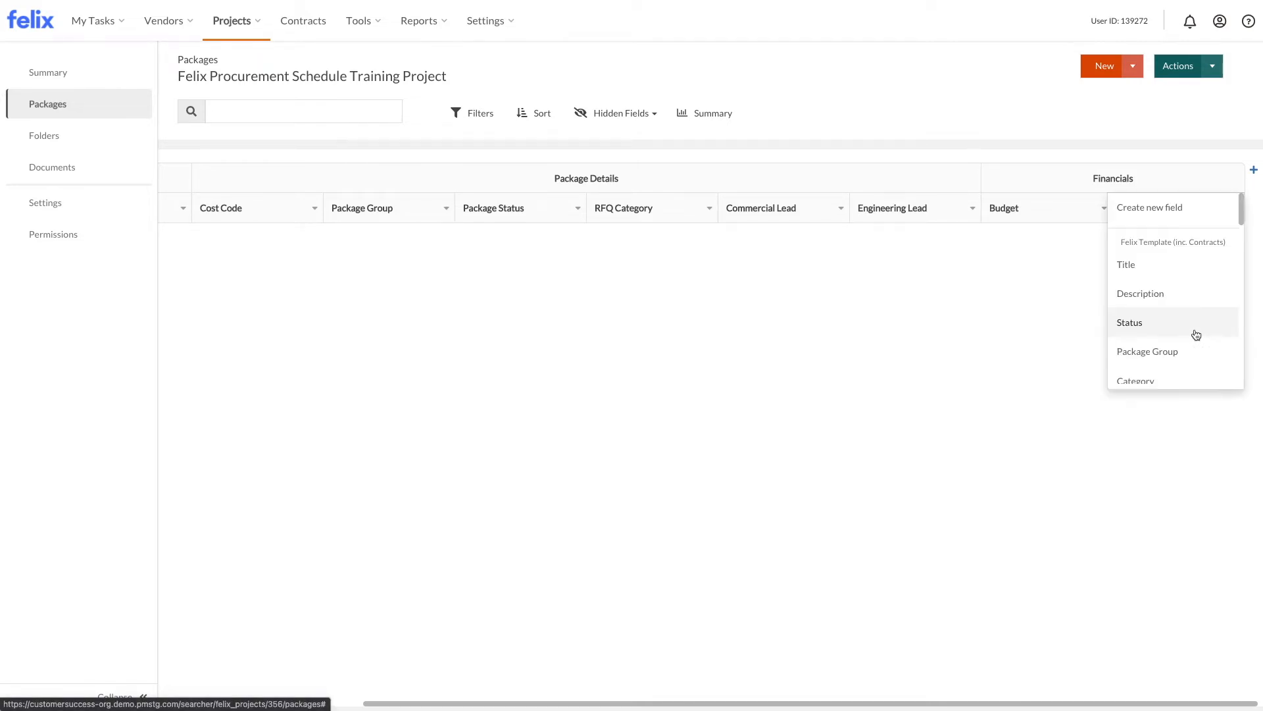
click(1159, 215)
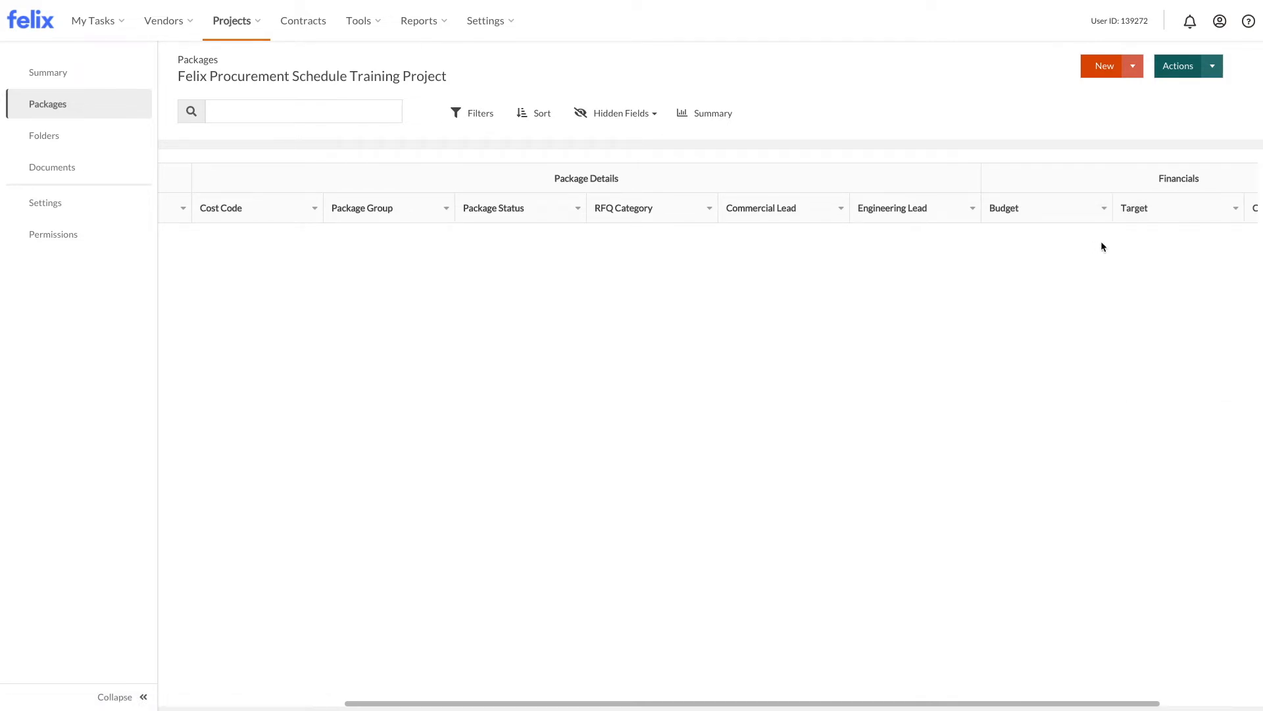
- Save Column 3 under Financials as a Currency field named "Award Value"
click(1236, 209)
click(1181, 241)
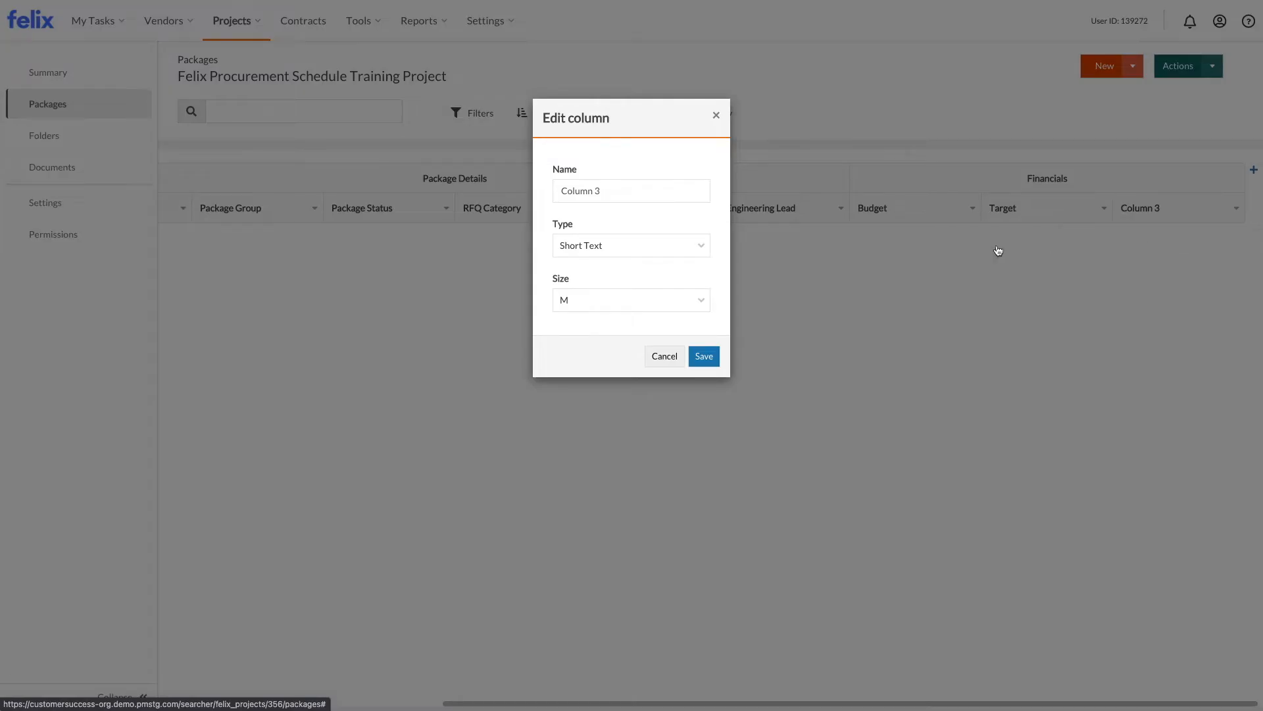
click(633, 197)
text(Aw)
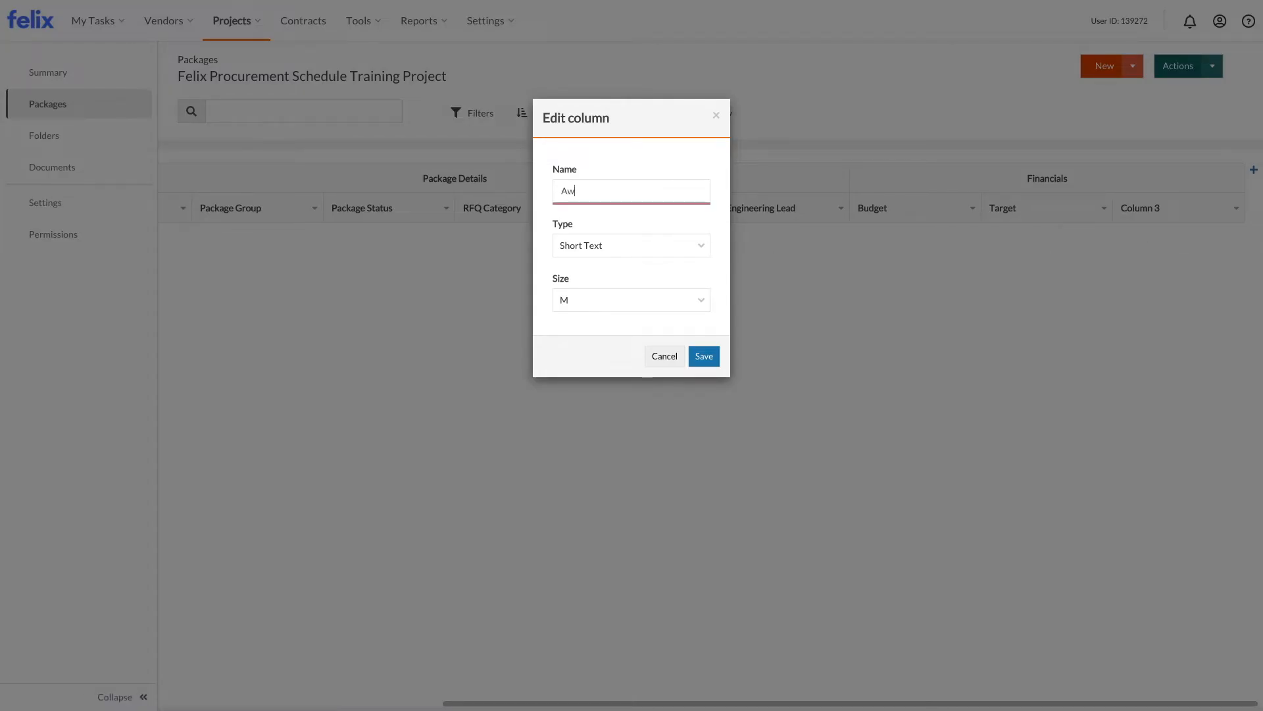
text(ard Value)
click(644, 252)
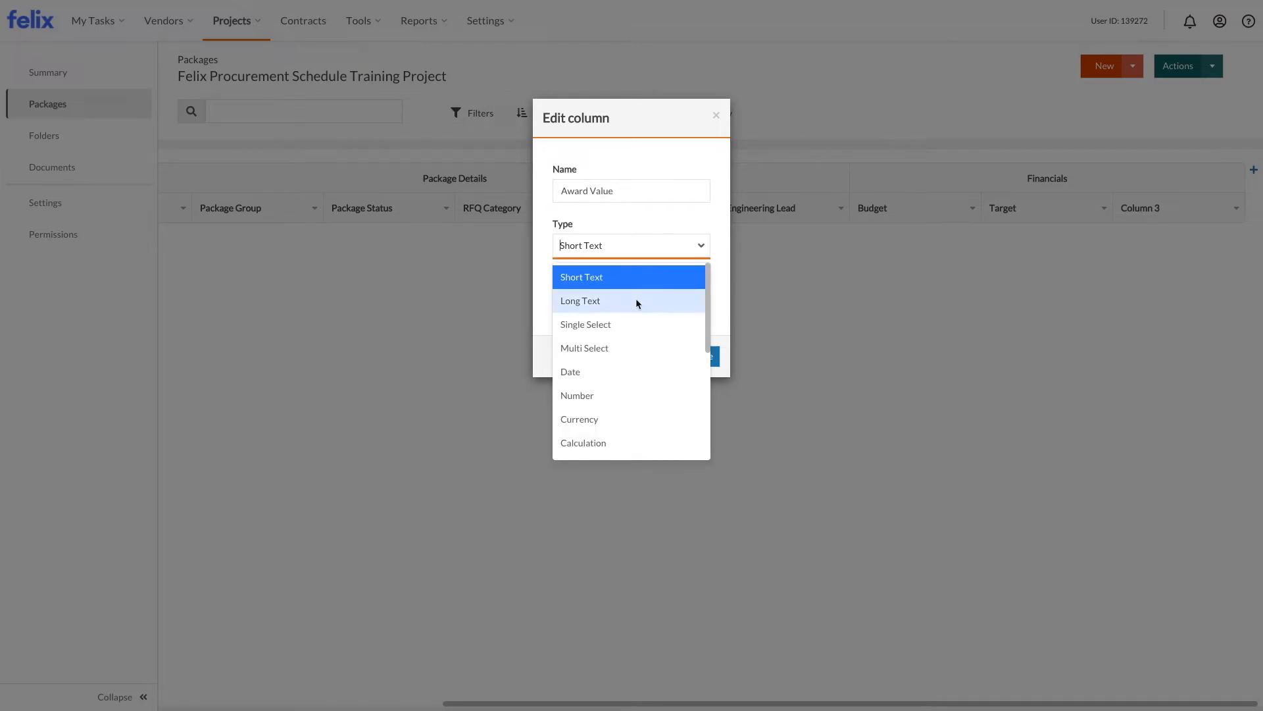
scroll(636, 298, down, 5)
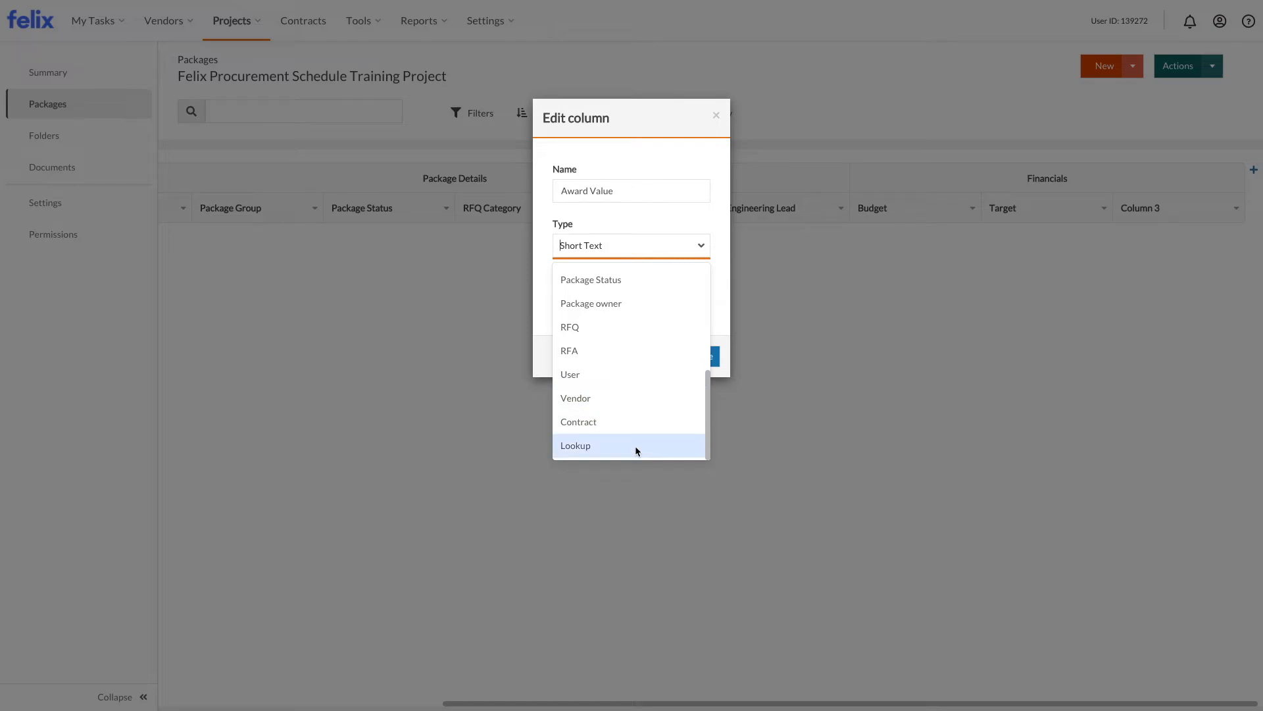
scroll(637, 391, up, 3)
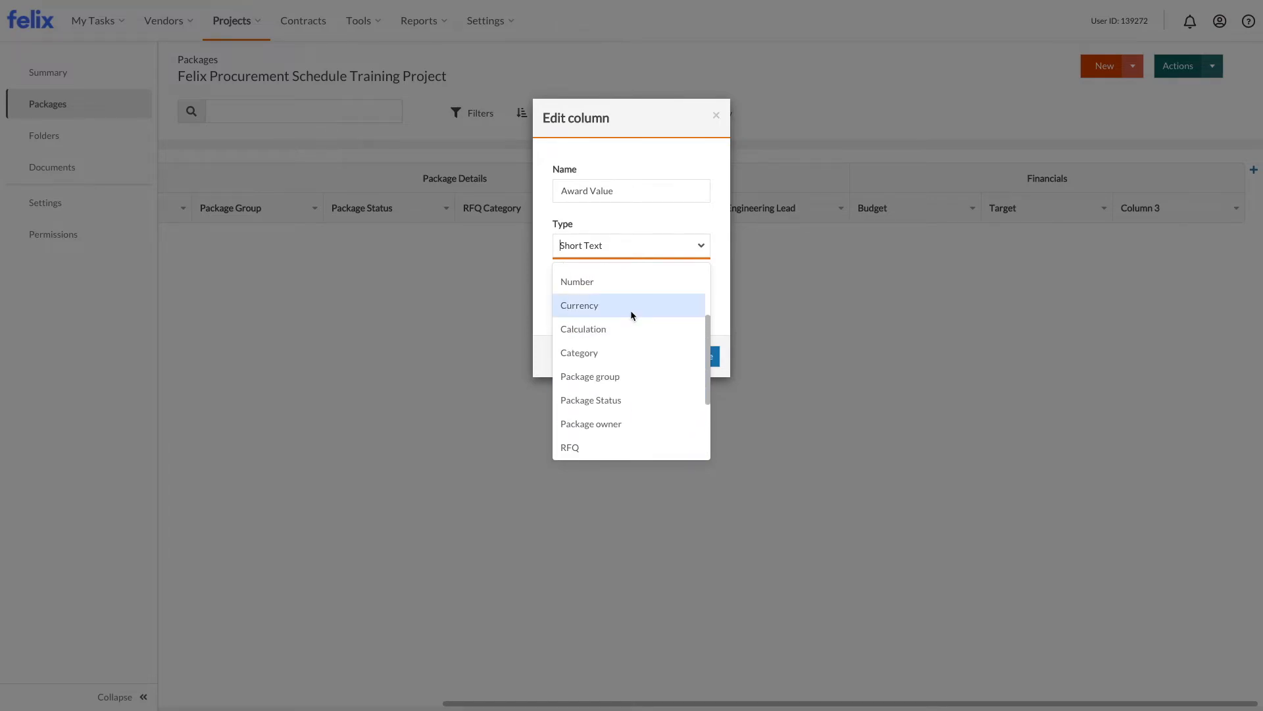
click(630, 306)
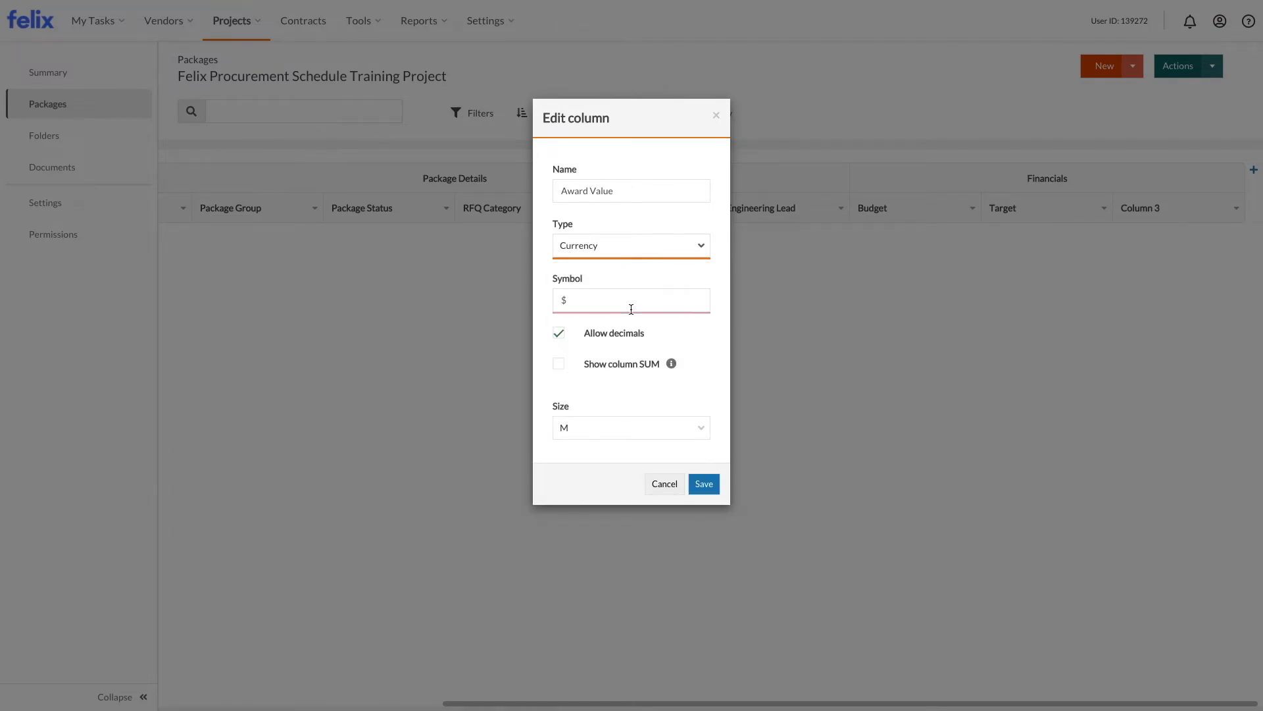
click(710, 487)
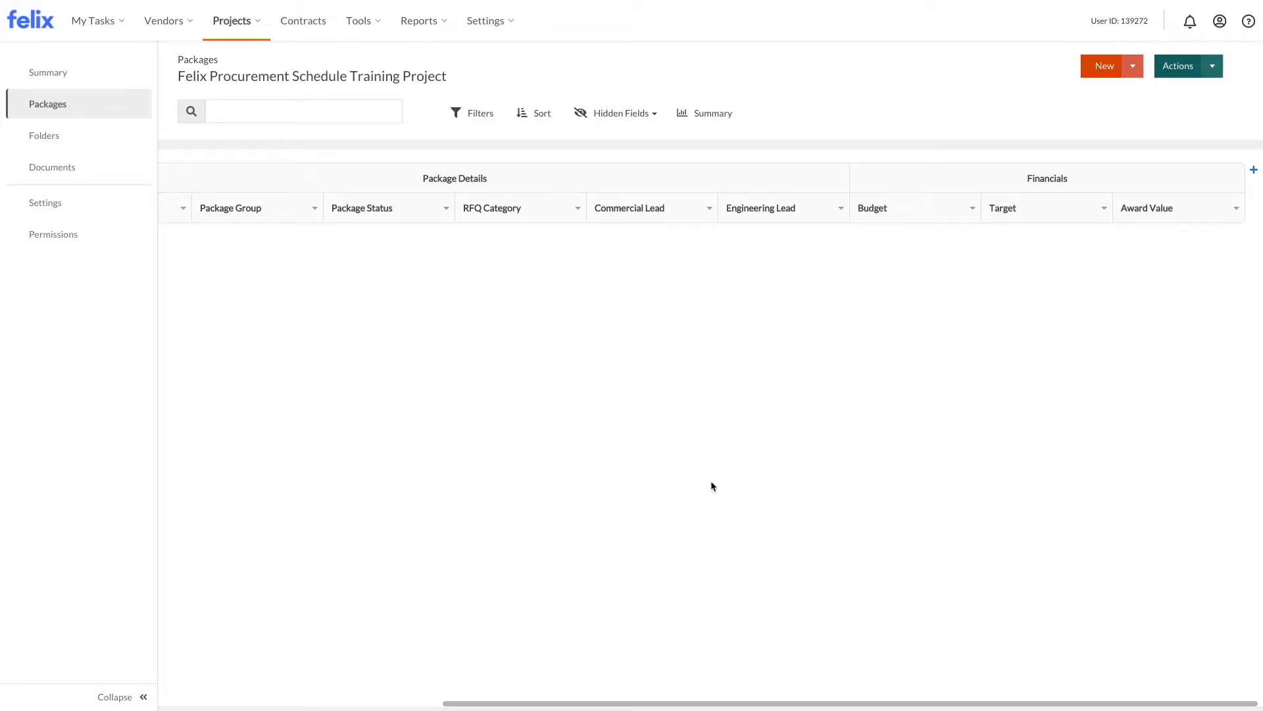
- Insert a newly created field to the right of the Award Value column
click(1237, 211)
click(1200, 320)
click(1174, 210)
- Name Column 4 under Financials "$ Gain/Loss" and set its type to Calculation
click(1232, 208)
click(1147, 234)
click(643, 190)
key(ctrl+a)
text($ Gain)
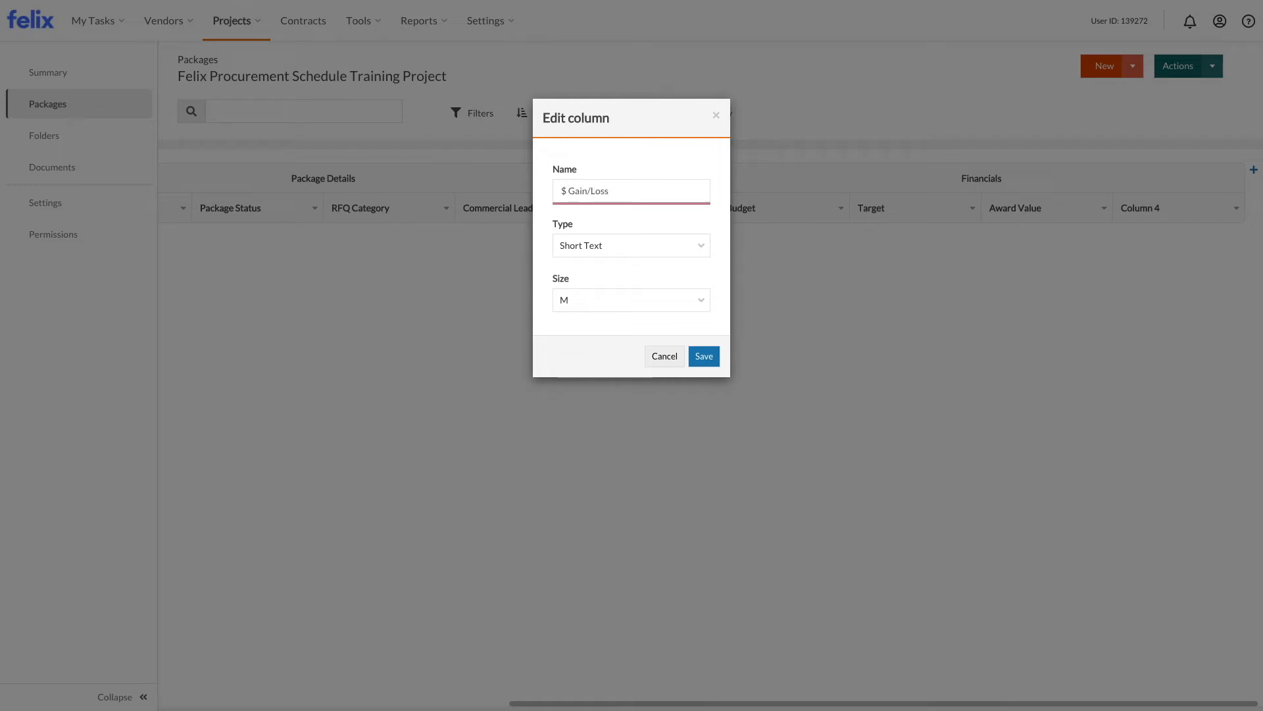
click(658, 249)
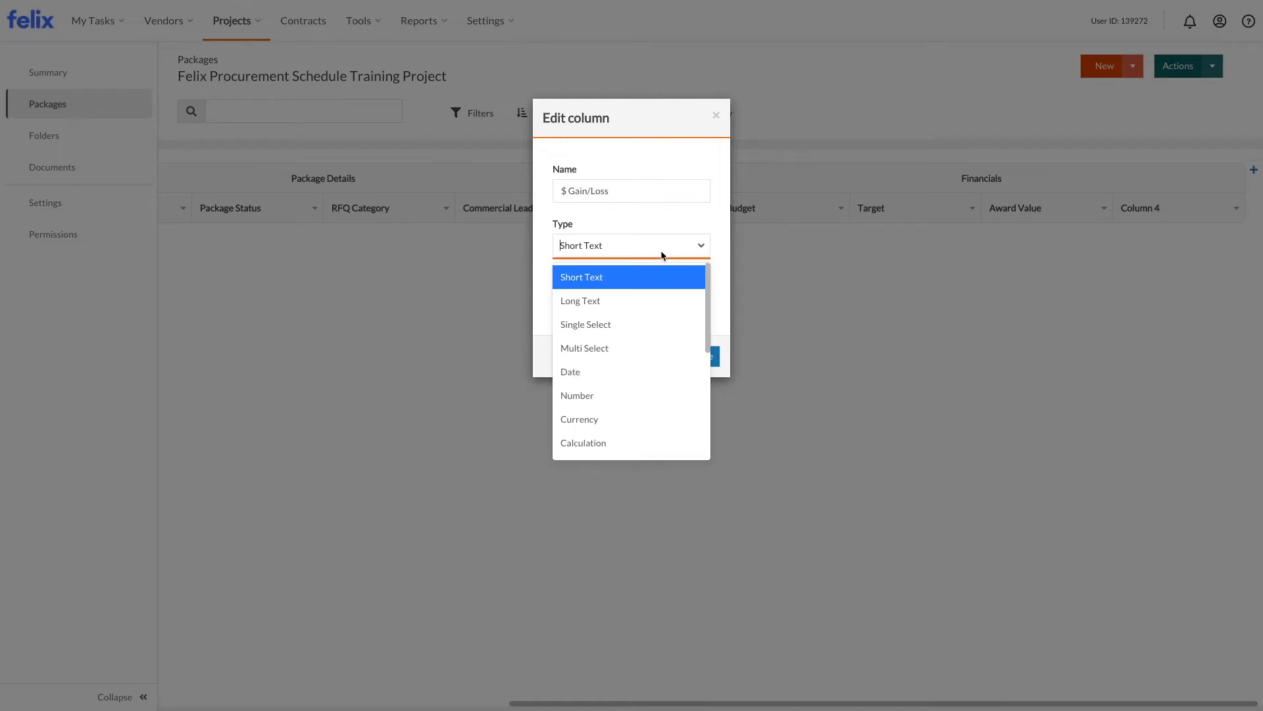
click(625, 435)
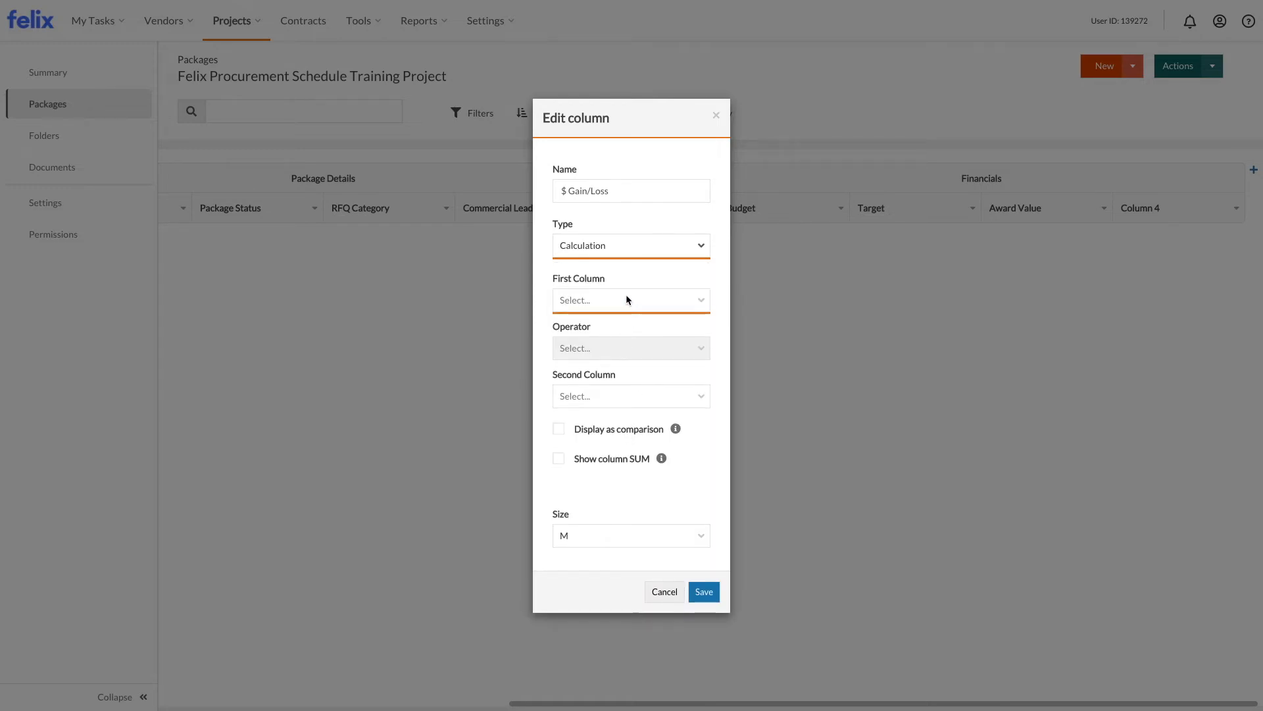
- Define the $ Gain/Loss calculation as Budget minus Award Value, displayed as a comparison, and save the column
click(627, 300)
click(625, 333)
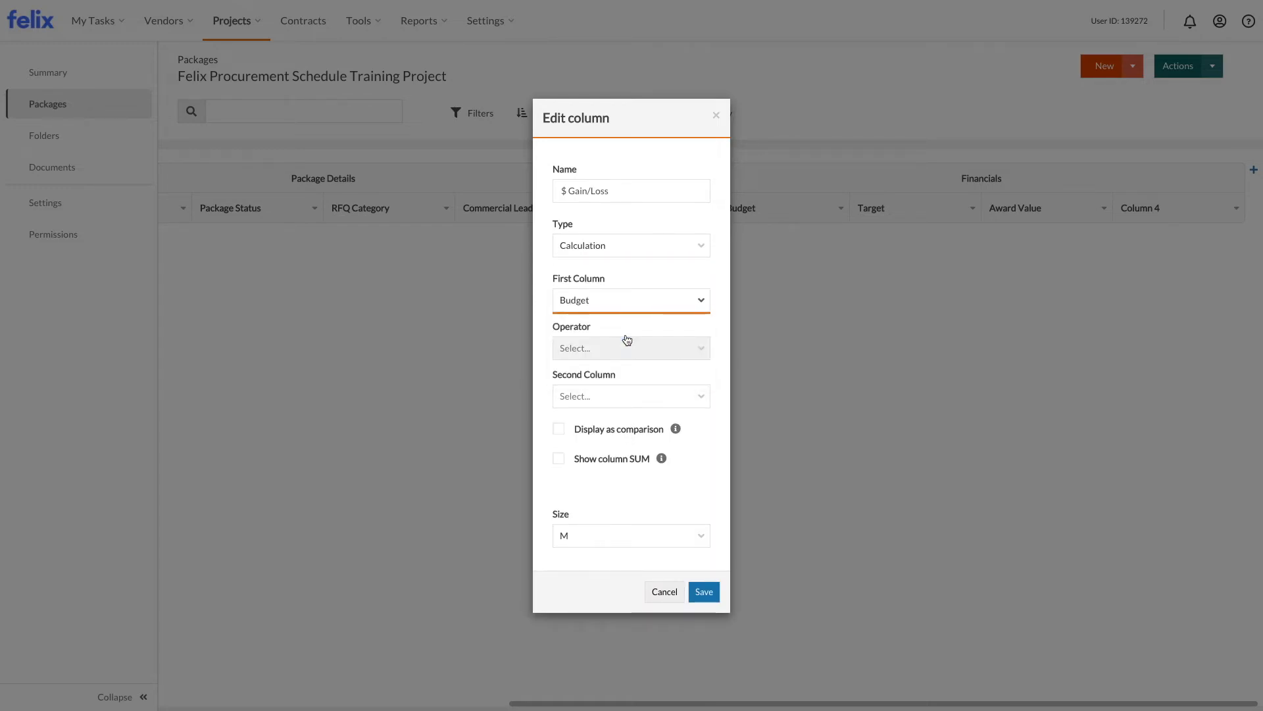
click(631, 390)
click(618, 442)
click(560, 430)
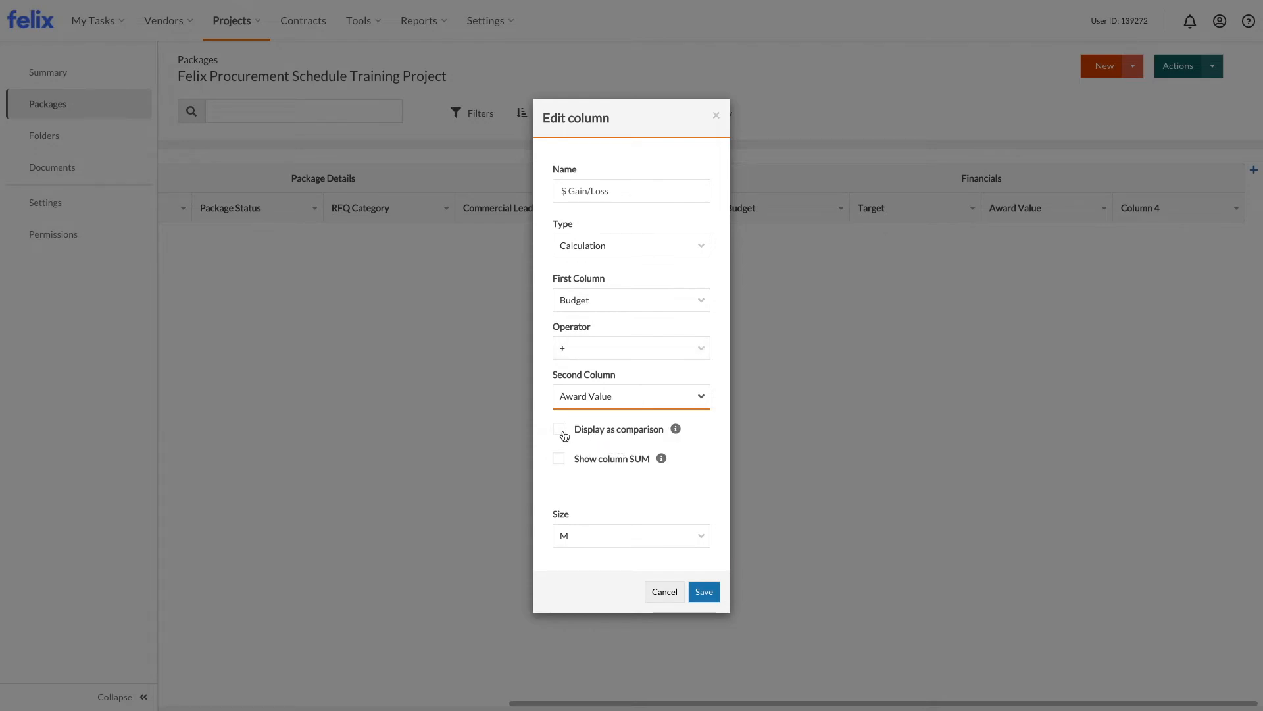
click(594, 345)
click(589, 396)
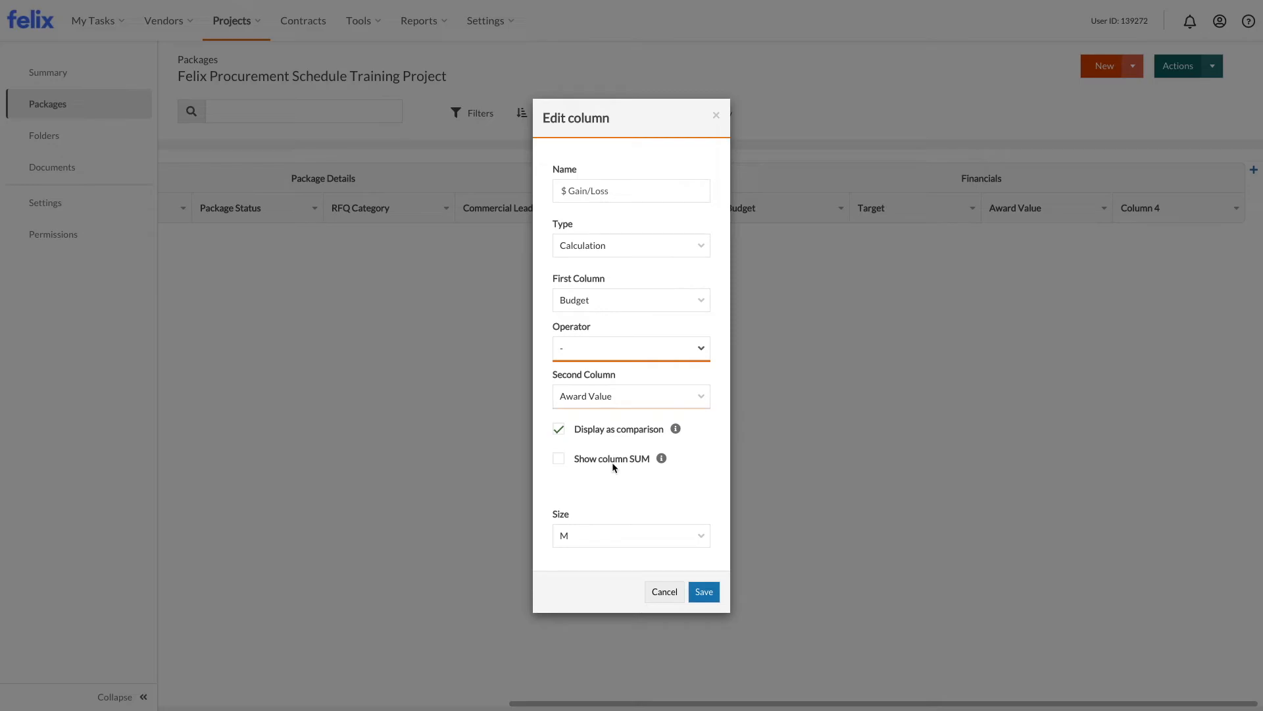
click(703, 590)
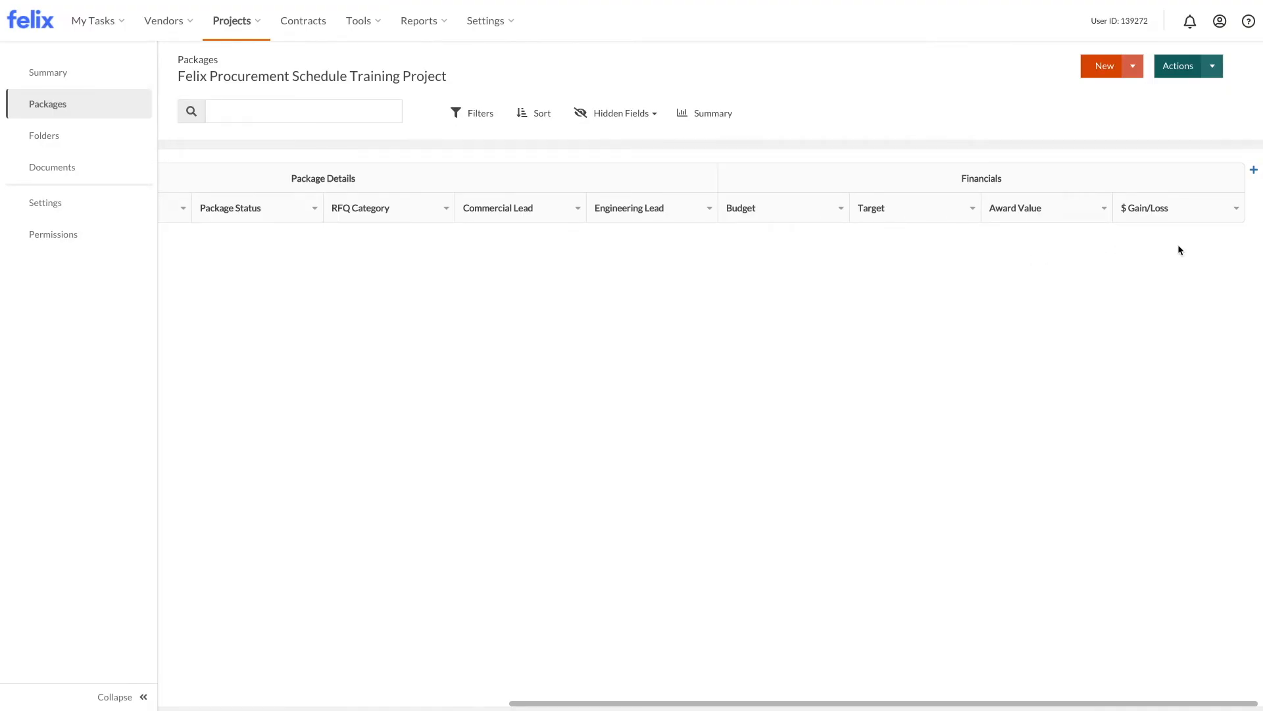
- Add a column group named "Key Dates - Planned" after the Financials group
click(1253, 170)
click(656, 194)
text(Key Dates =)
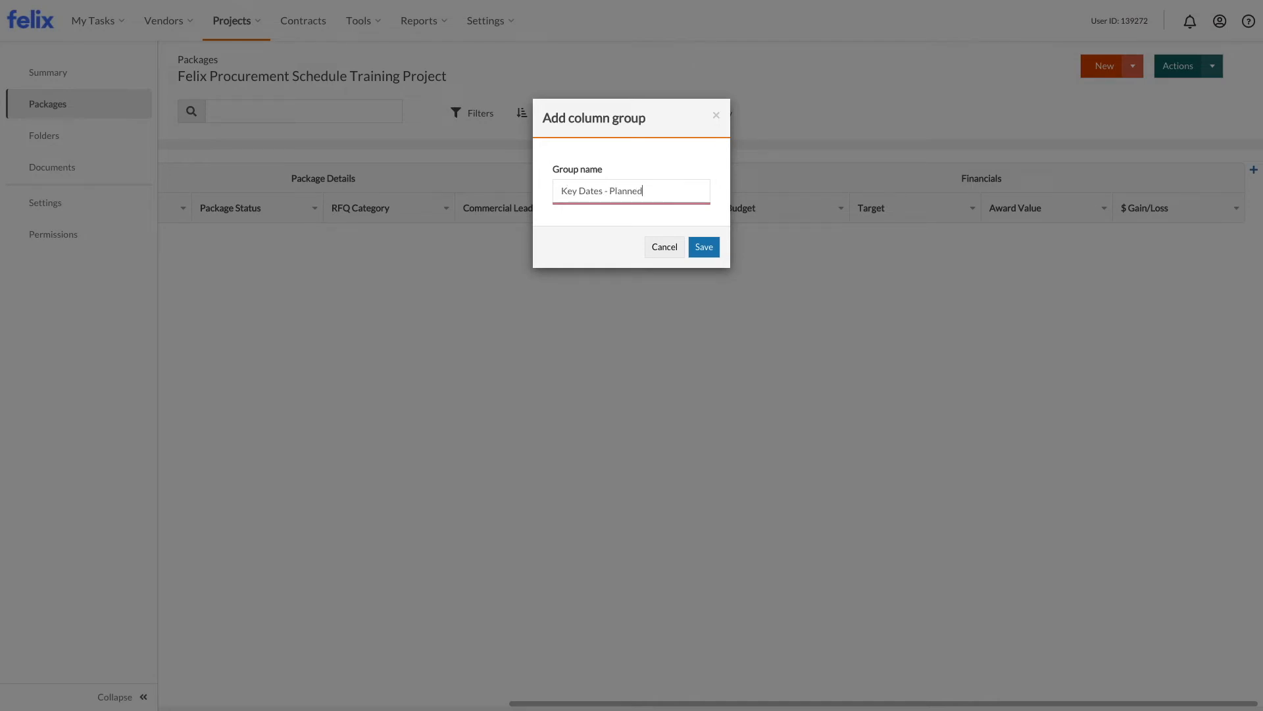
click(701, 245)
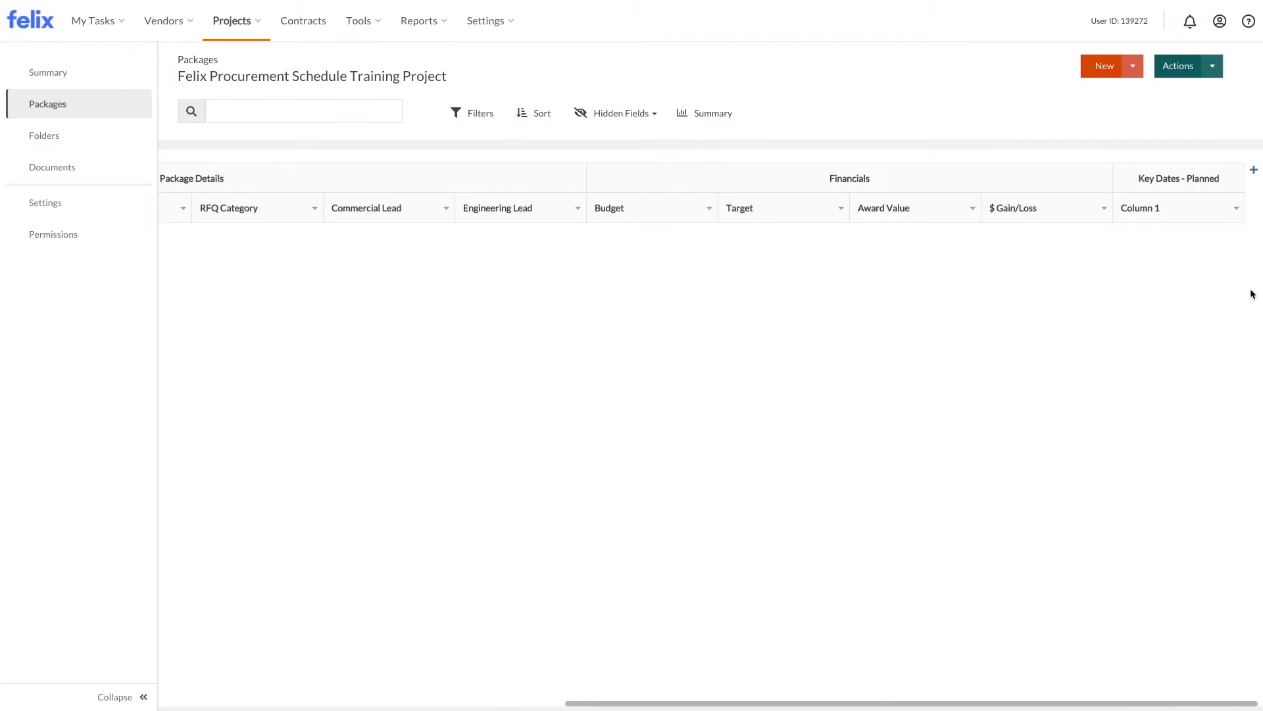
- Save Column 1 under Key Dates - Planned as a Date field named "Planned Required on Site Date", excluded from weekly digests
click(1234, 209)
click(1148, 234)
click(640, 185)
key(ctrl+a)
text(Planned)
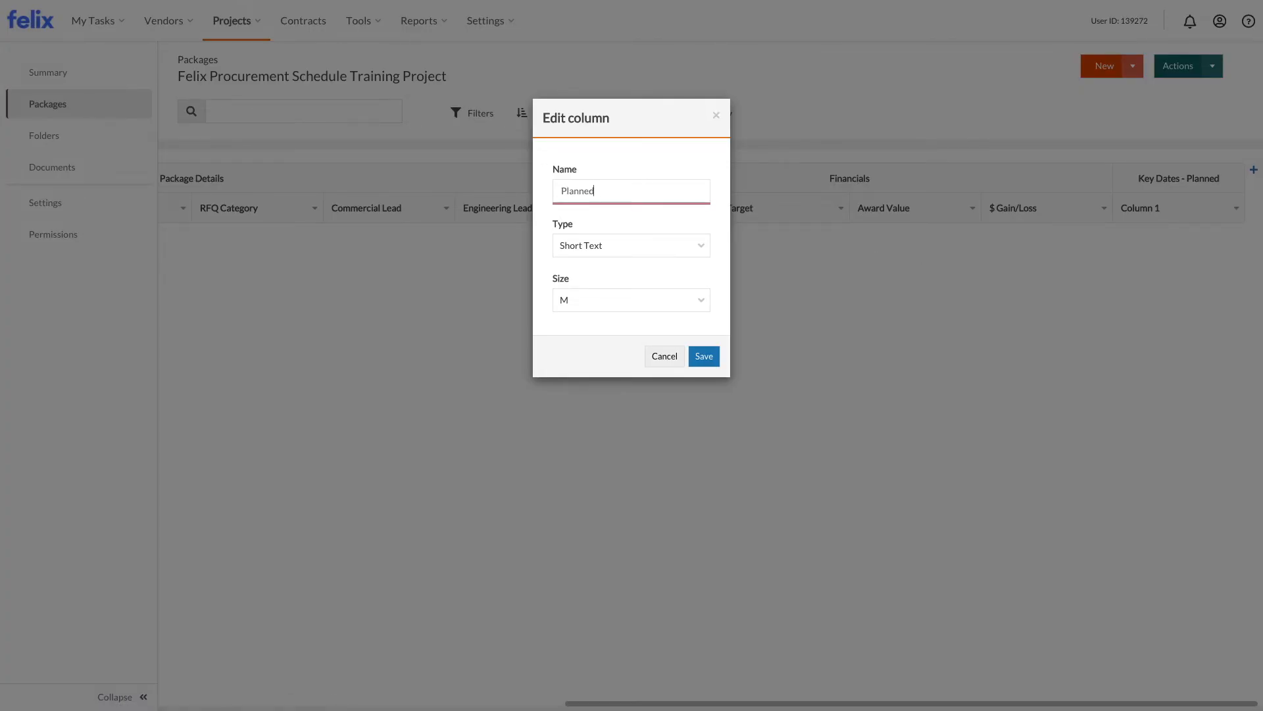
text( Required on Site Date)
click(649, 246)
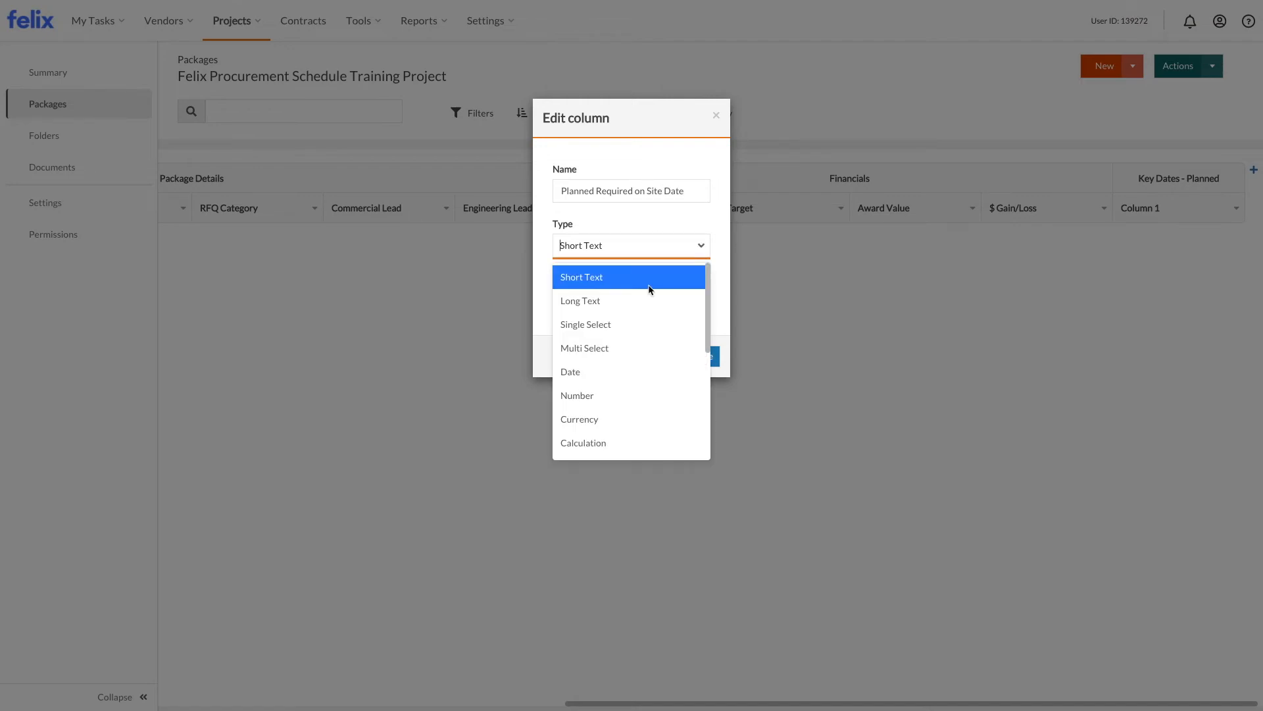
click(644, 366)
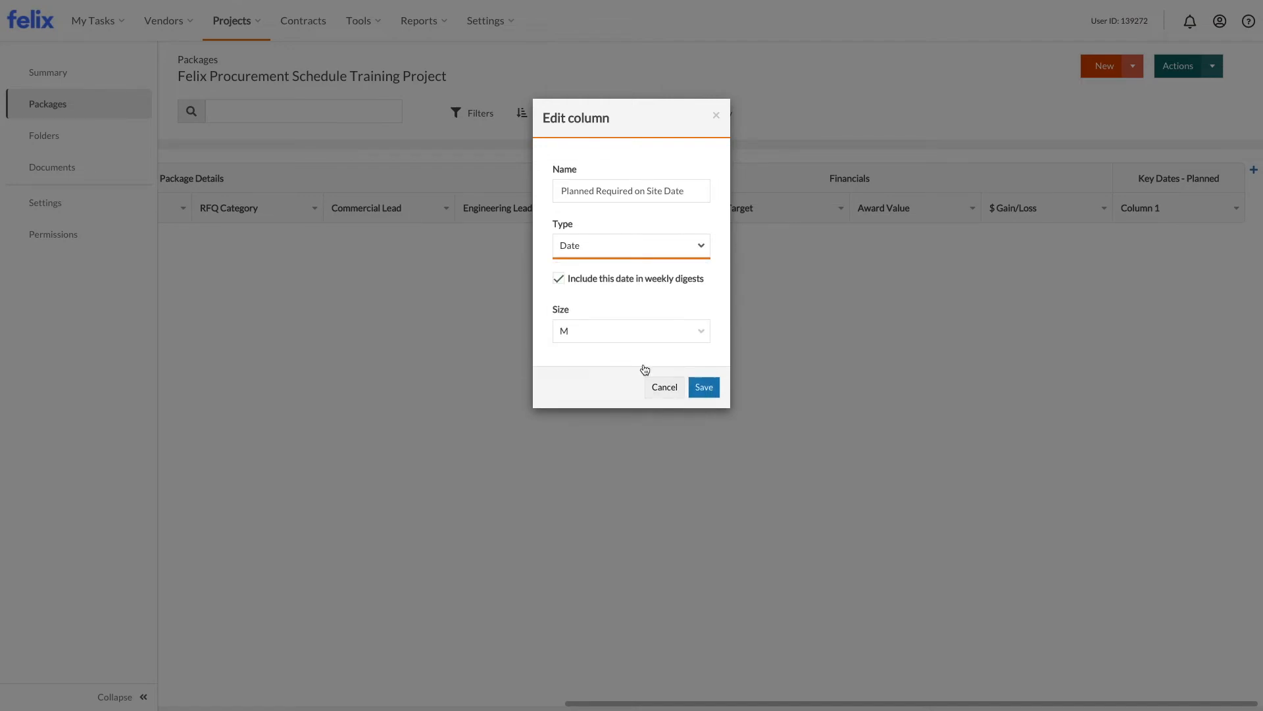
click(560, 278)
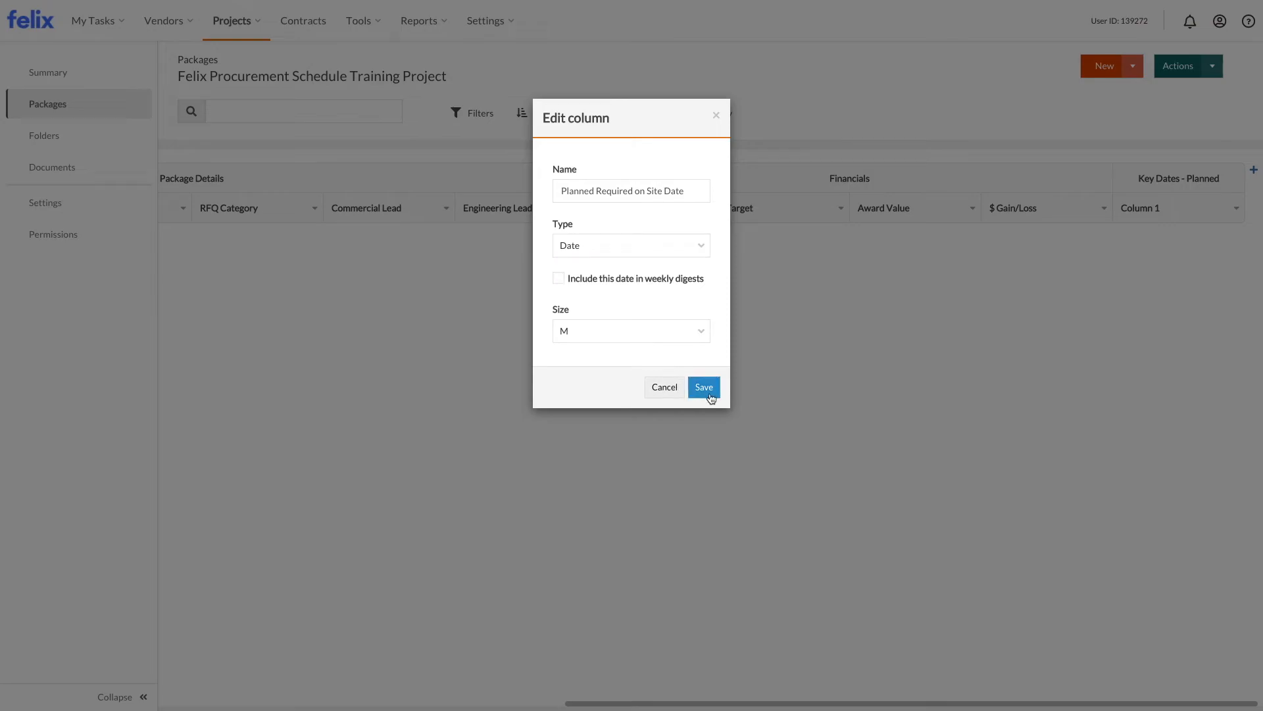
click(703, 387)
- Insert a newly created field to the right of the Planned Required on Site Date column
click(1236, 208)
click(1200, 322)
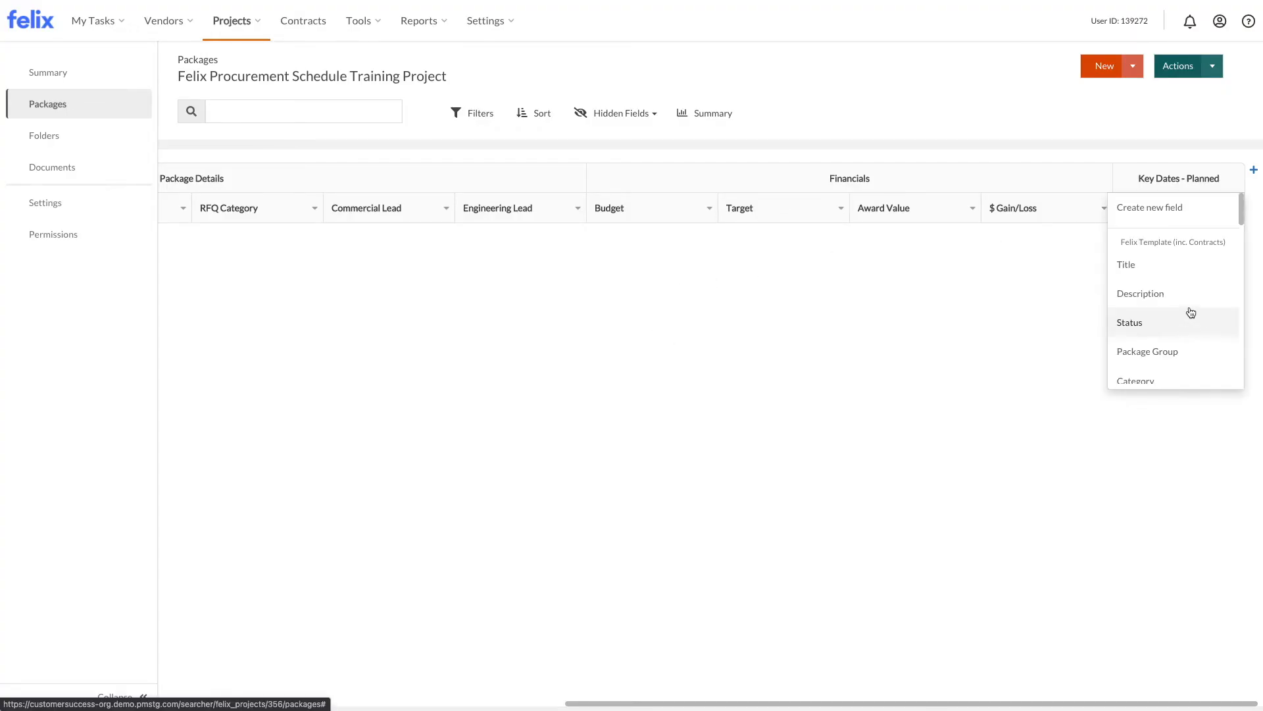
click(1169, 208)
- Save Column 2 as a Number field named "Mobilisation (Days)", toggling its Allow decimals option
click(1236, 208)
click(1165, 236)
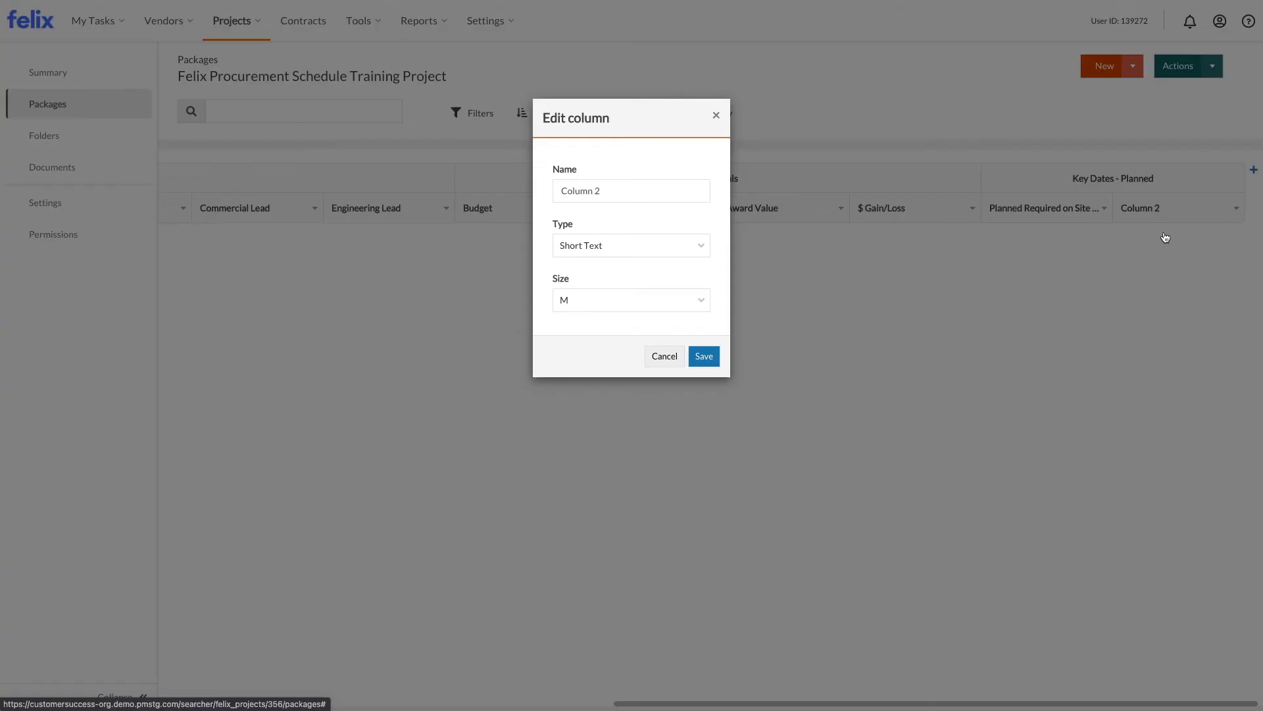
triple_click(633, 190)
text(Mobilisation (Days)
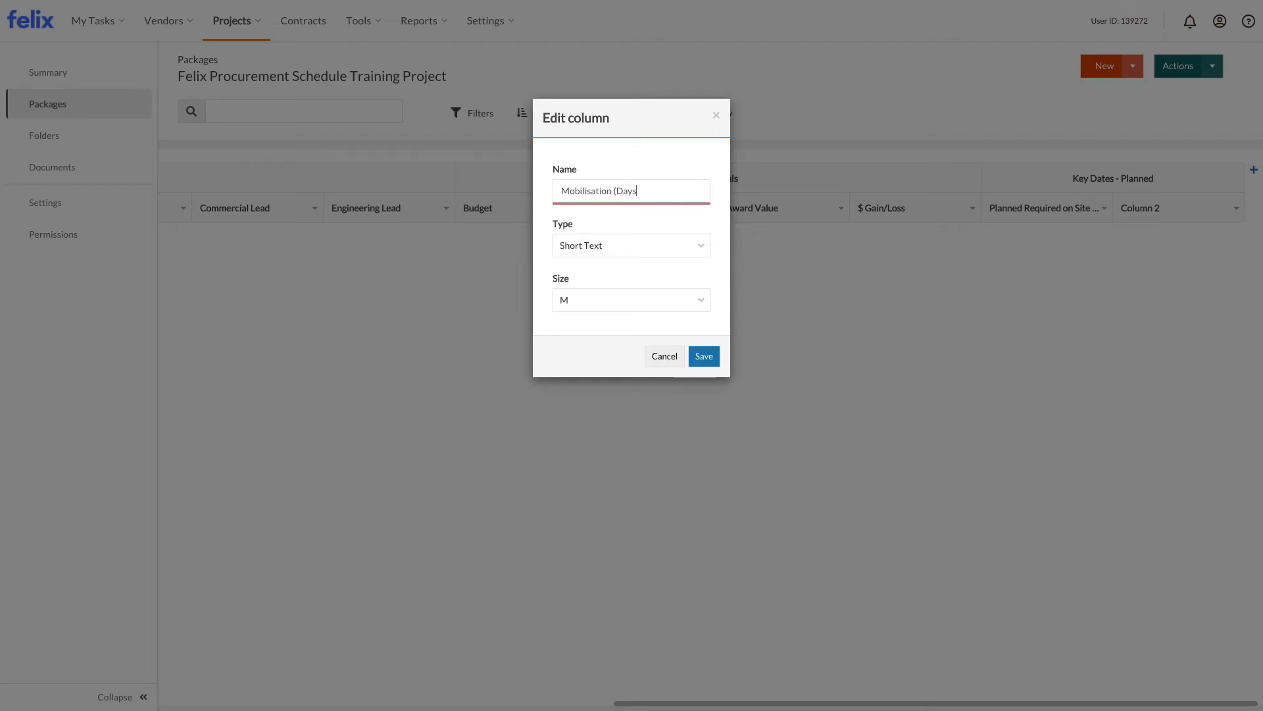
click(651, 247)
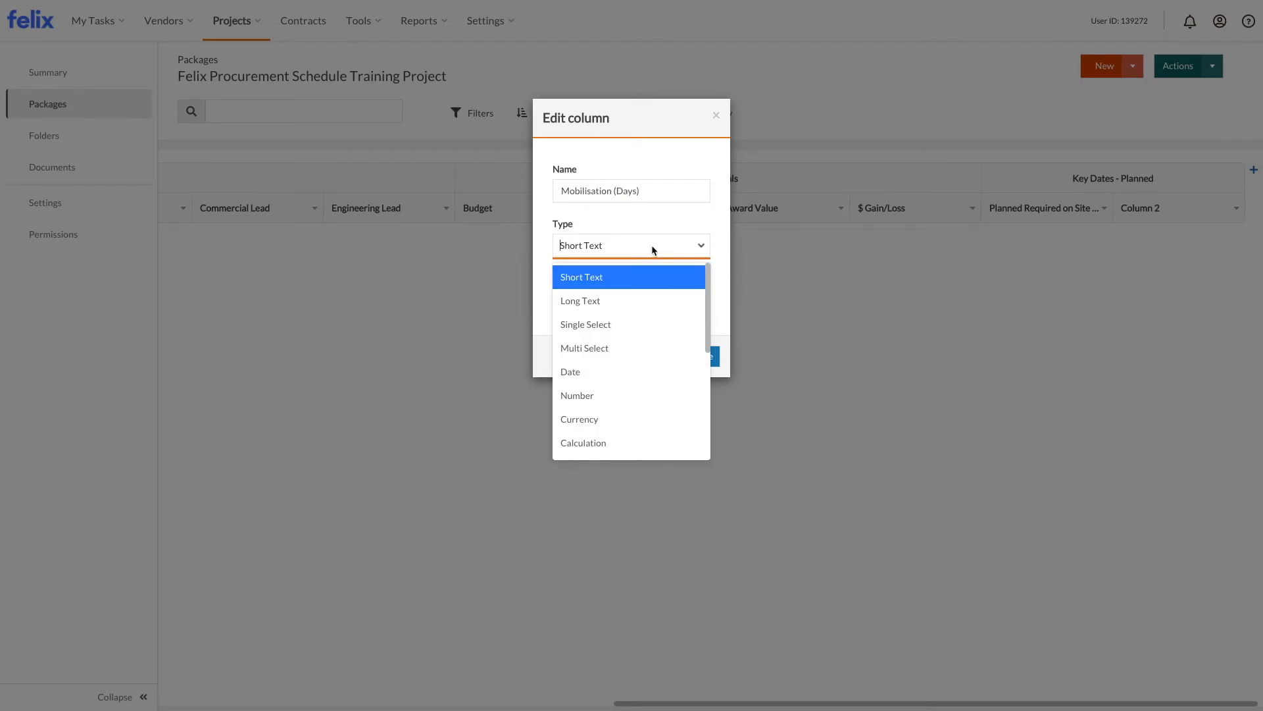
click(631, 393)
click(559, 279)
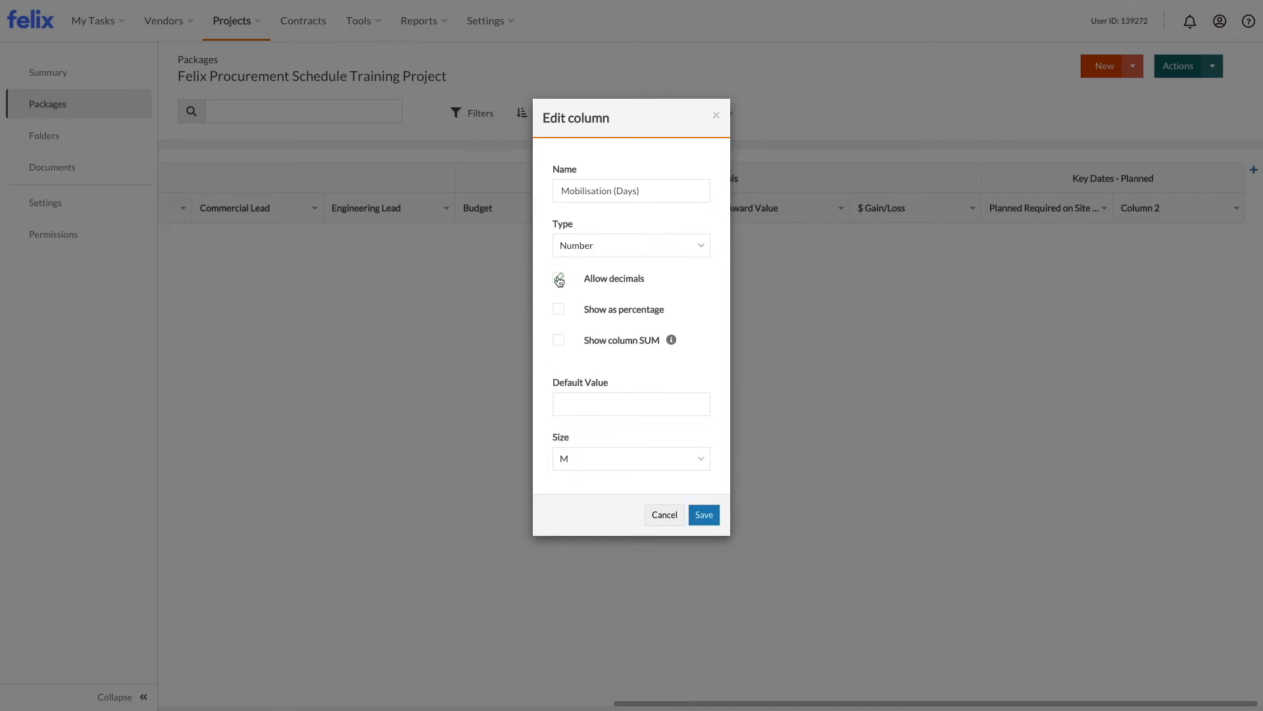
click(715, 522)
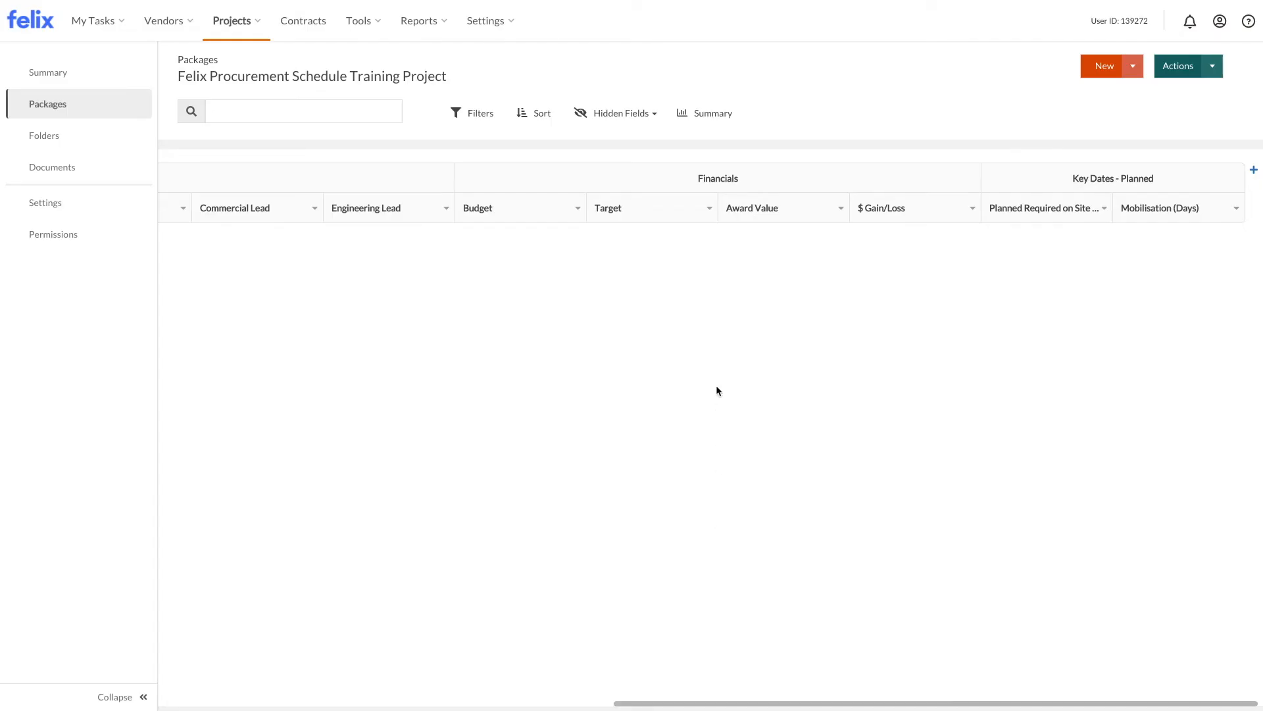
- Insert a newly created field to the right of the Mobilisation (Days) column
click(1236, 207)
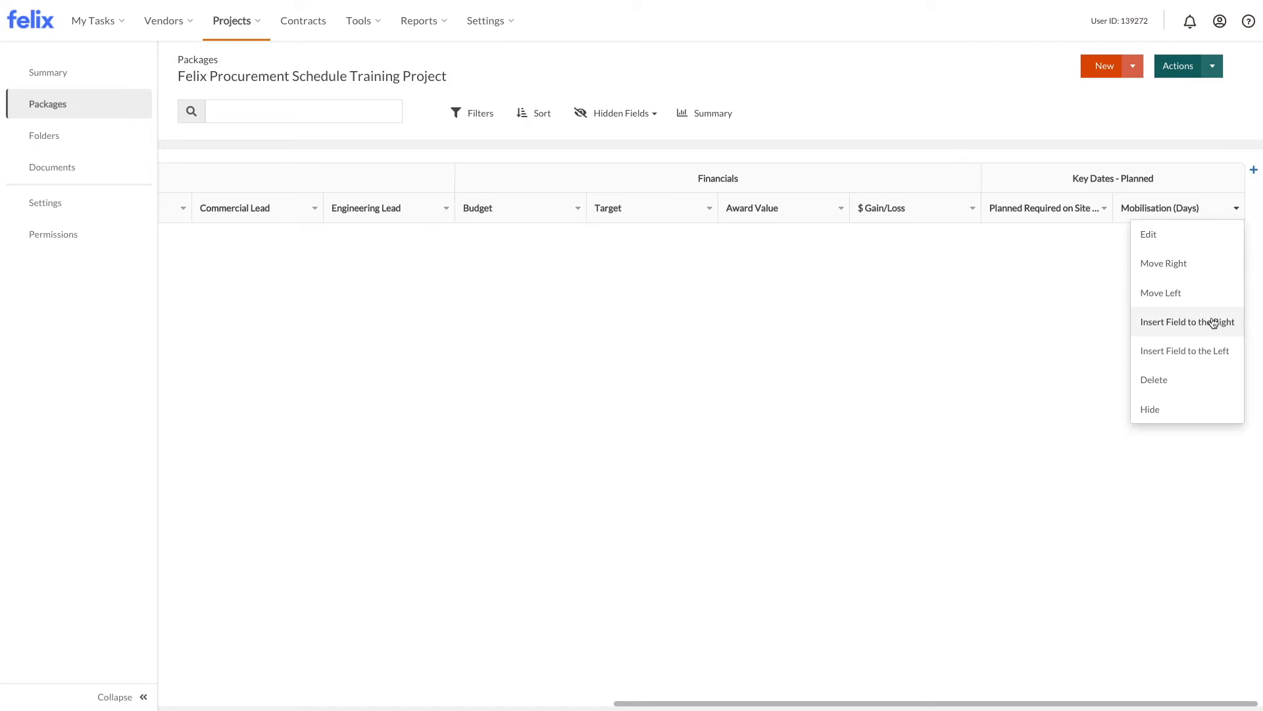
click(1215, 321)
click(1178, 207)
- Rename Column 3 as "Planned Contract Award Date" and set its type to Calculation
click(1231, 210)
click(1211, 236)
click(666, 195)
key(ctrl+a)
text(Planned Contract Awa)
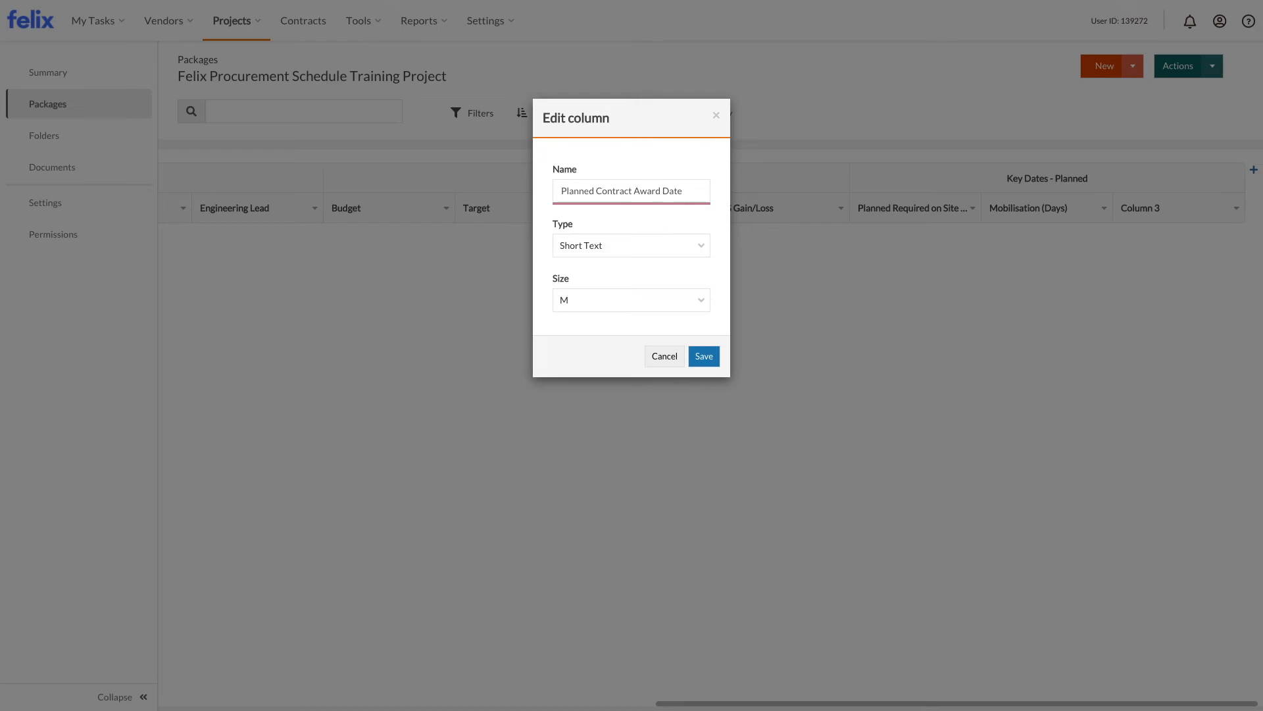
click(702, 248)
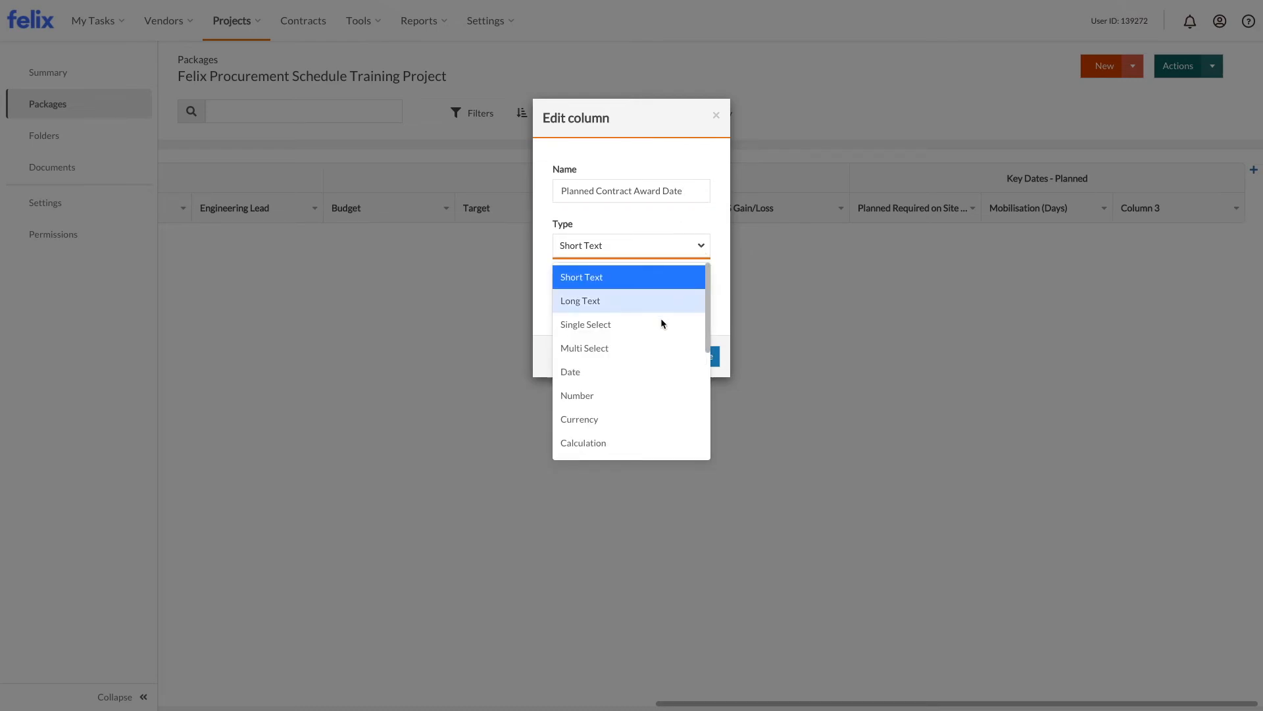
click(663, 443)
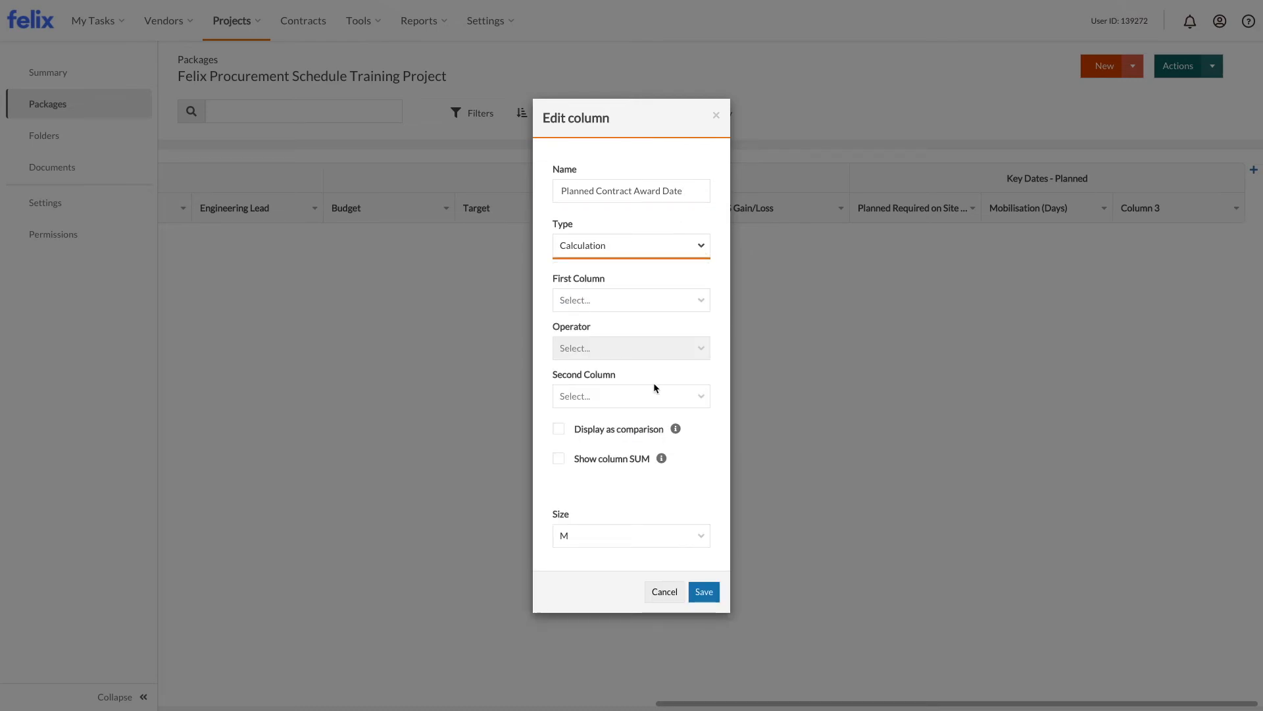
- Define the Planned Contract Award Date calculation as Planned Required on Site Date minus Mobilisation (Days), and save the column
click(646, 301)
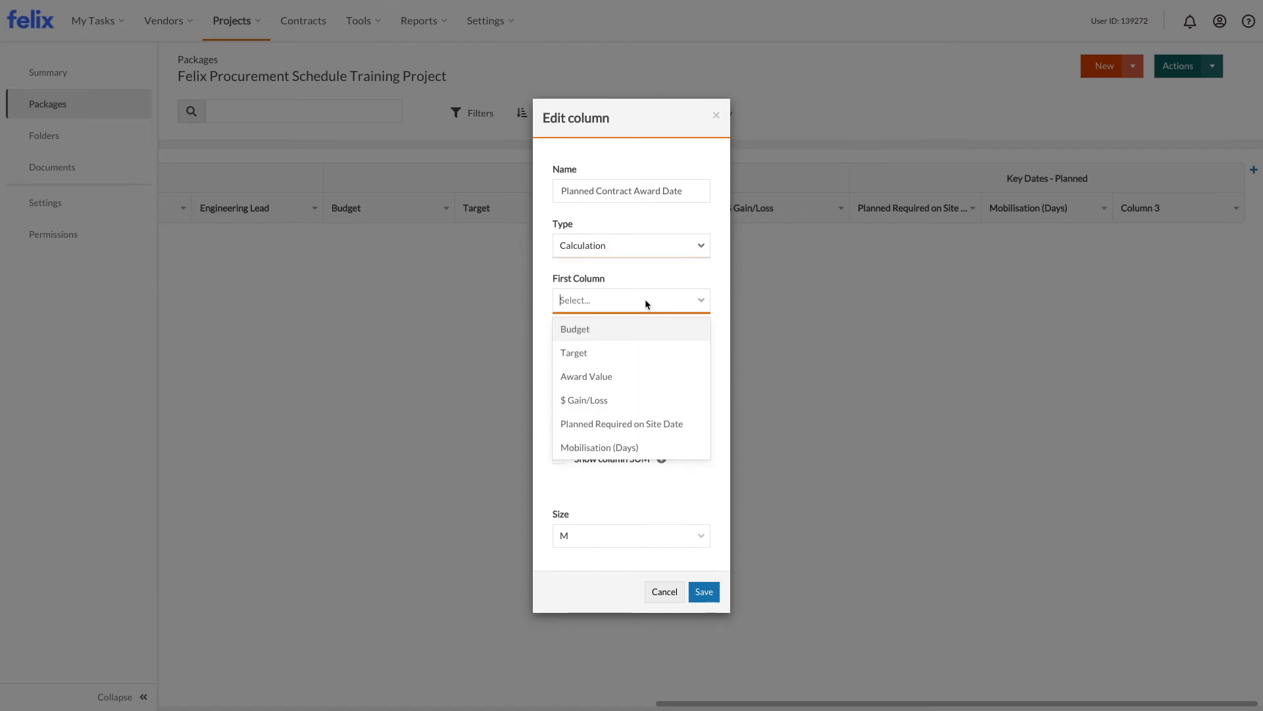
click(650, 423)
click(631, 397)
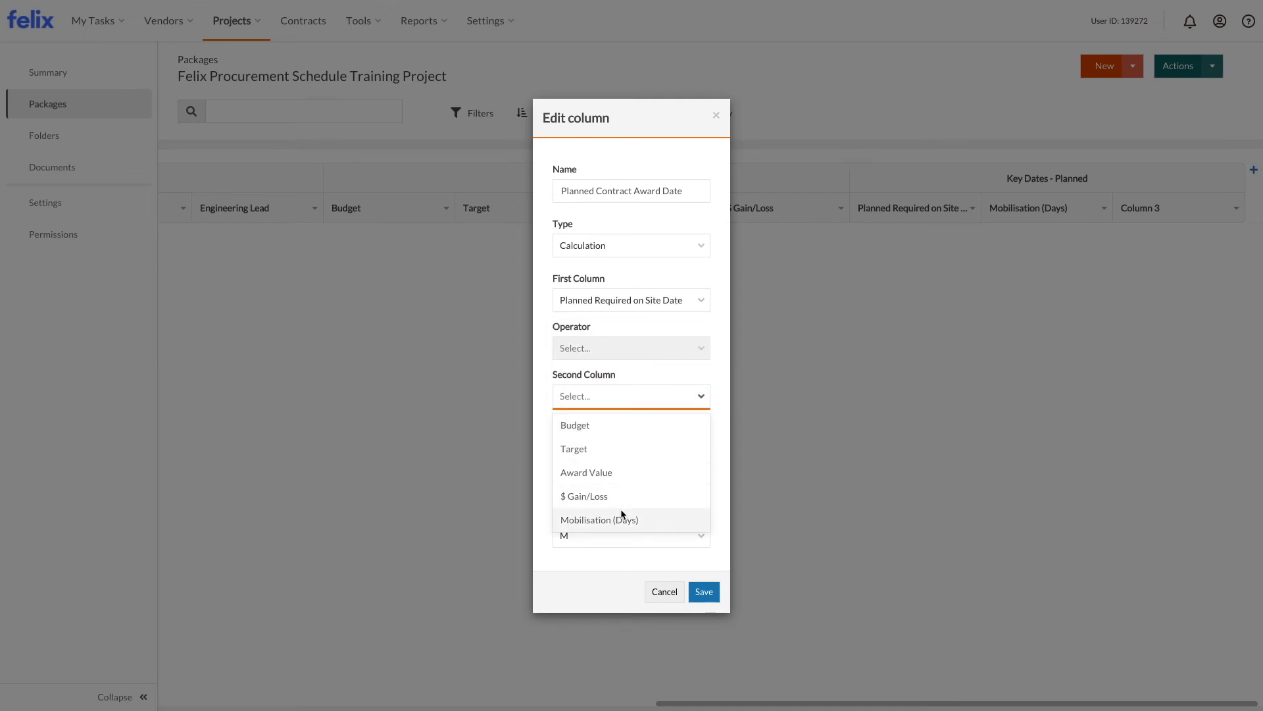
click(622, 518)
click(608, 348)
click(601, 372)
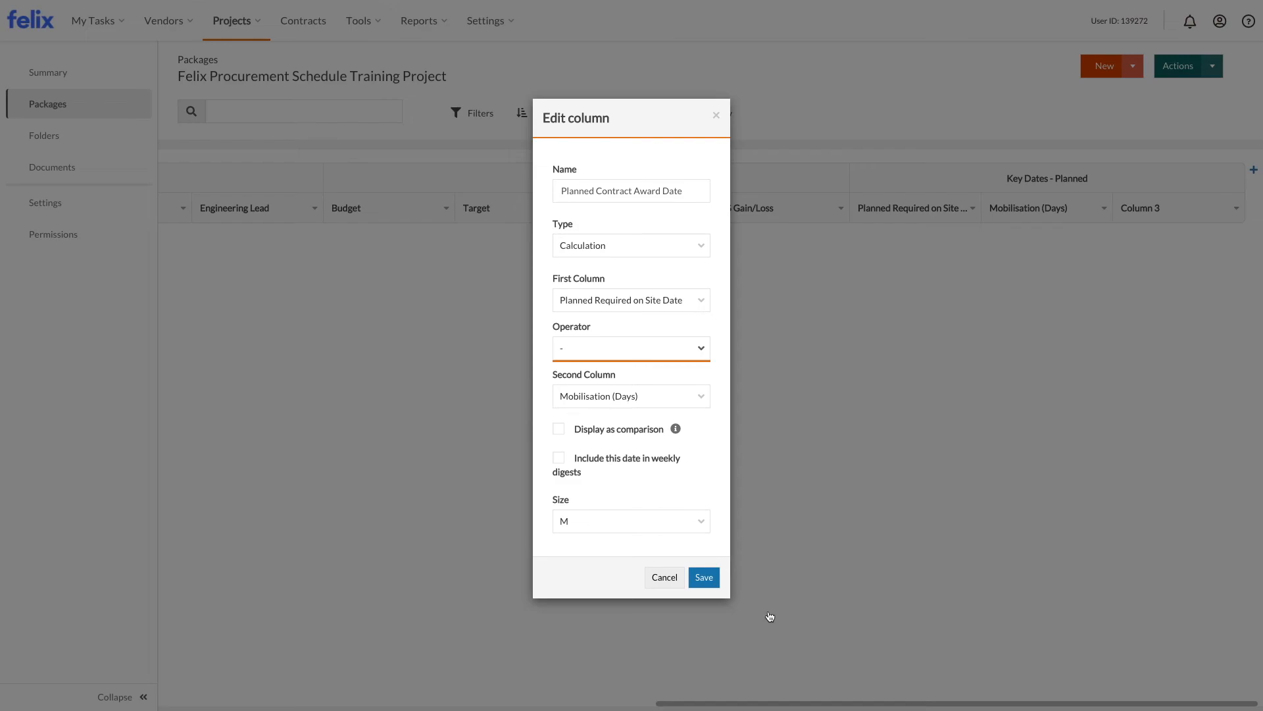
click(704, 578)
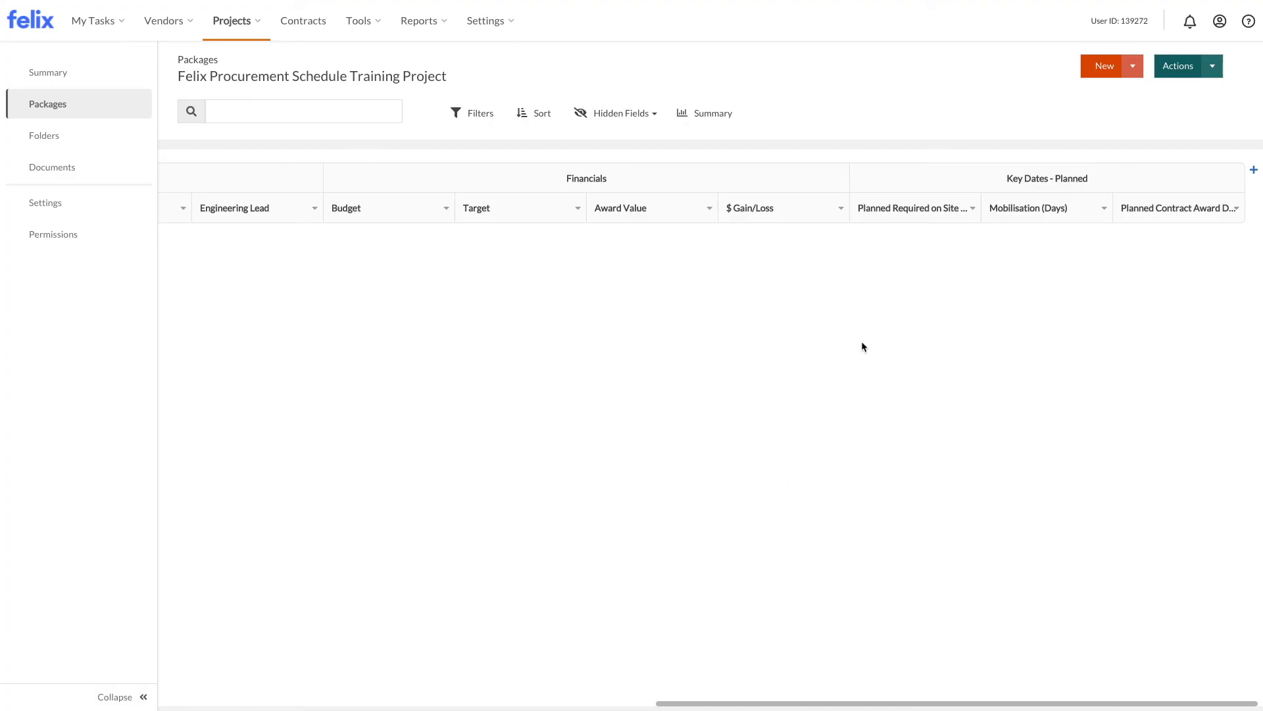
- Insert a newly created field to the right of the Planned Contract Award Date column
click(1235, 209)
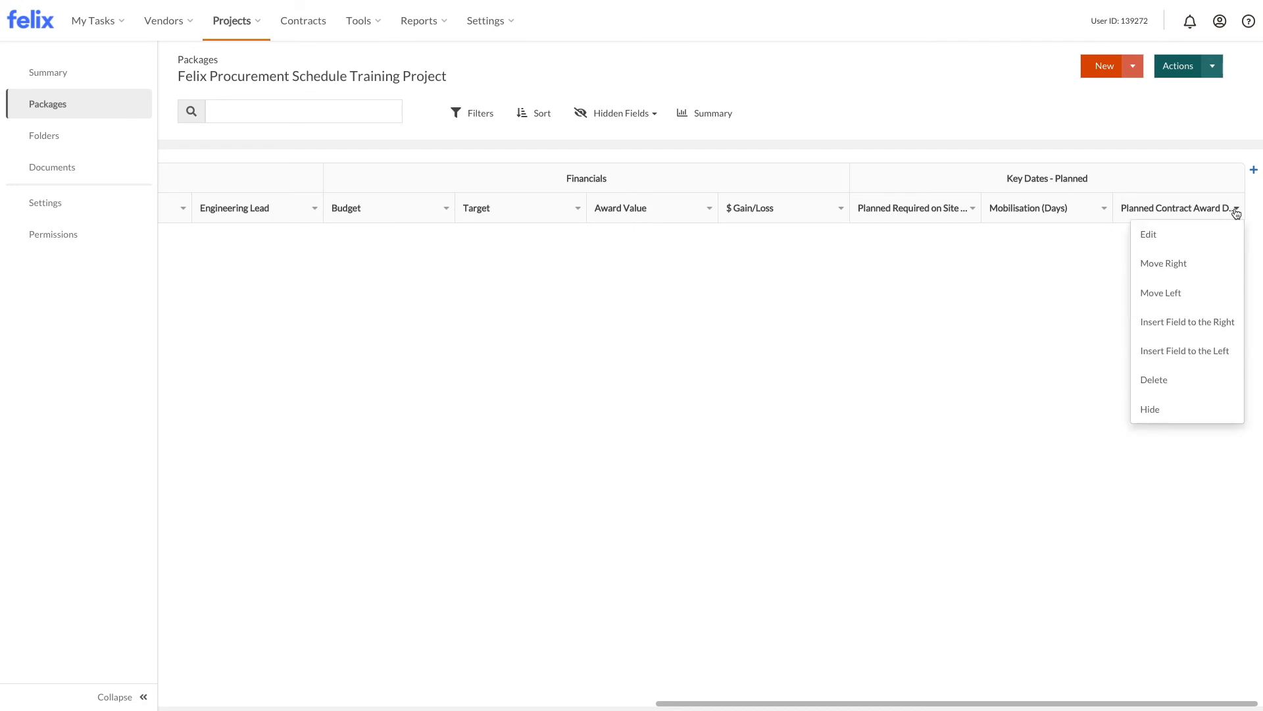
click(1184, 322)
click(1170, 209)
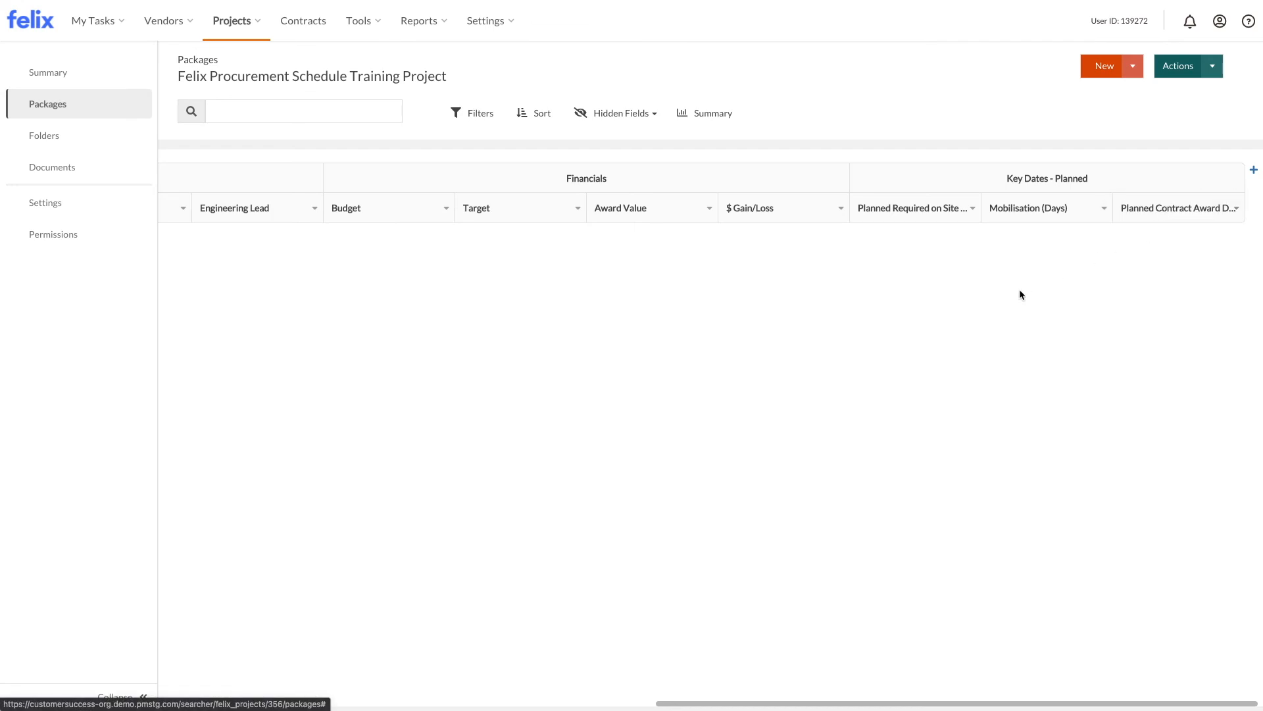
- Save Column 4 as a Number field named "Planned RFQ Evaluation (Days)", toggling its Allow decimals option
click(1236, 209)
click(1217, 238)
click(657, 192)
triple_click(657, 192)
text(Planned RFQ)
key(BackSpace)
text(FQ Evaluation (Days)
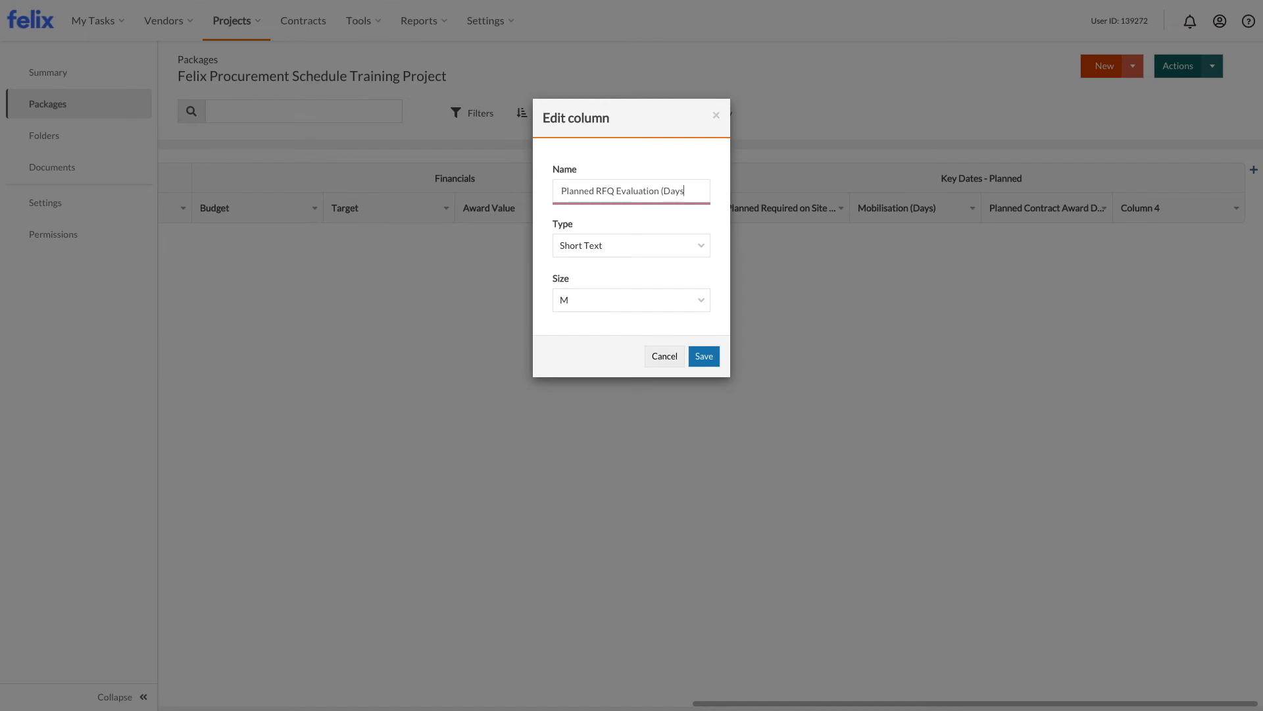
click(642, 245)
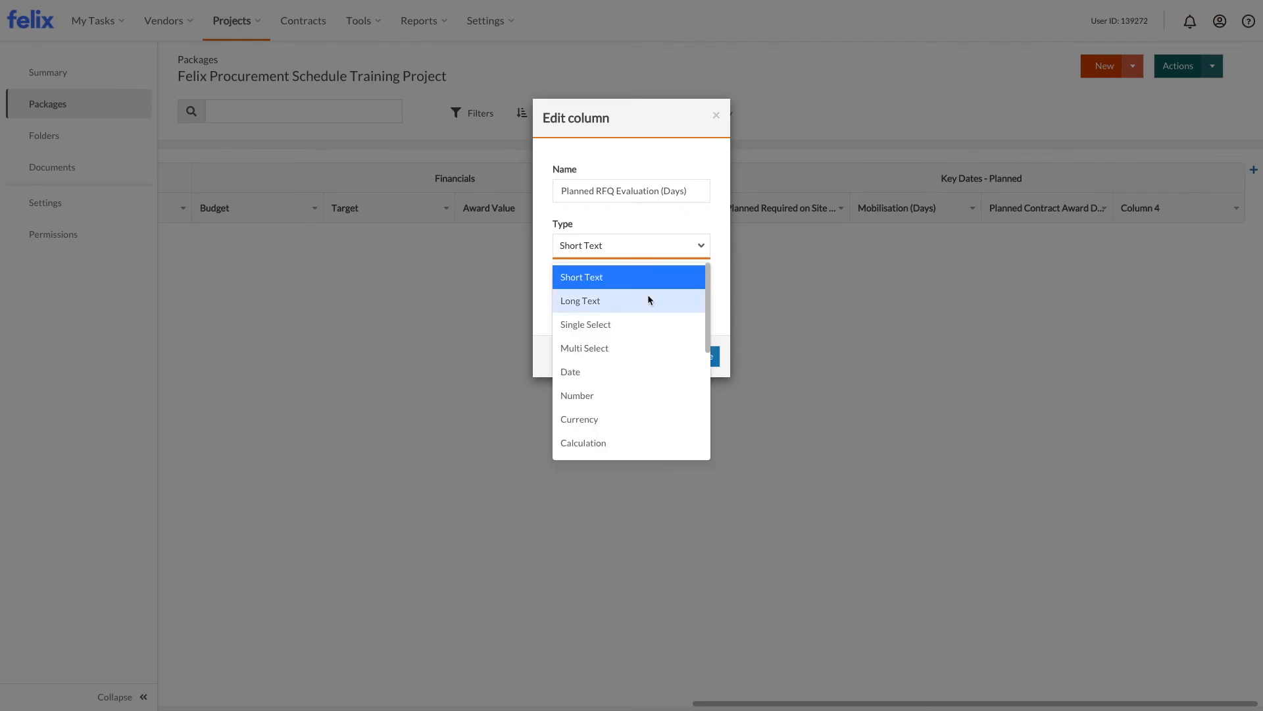
click(650, 400)
click(559, 279)
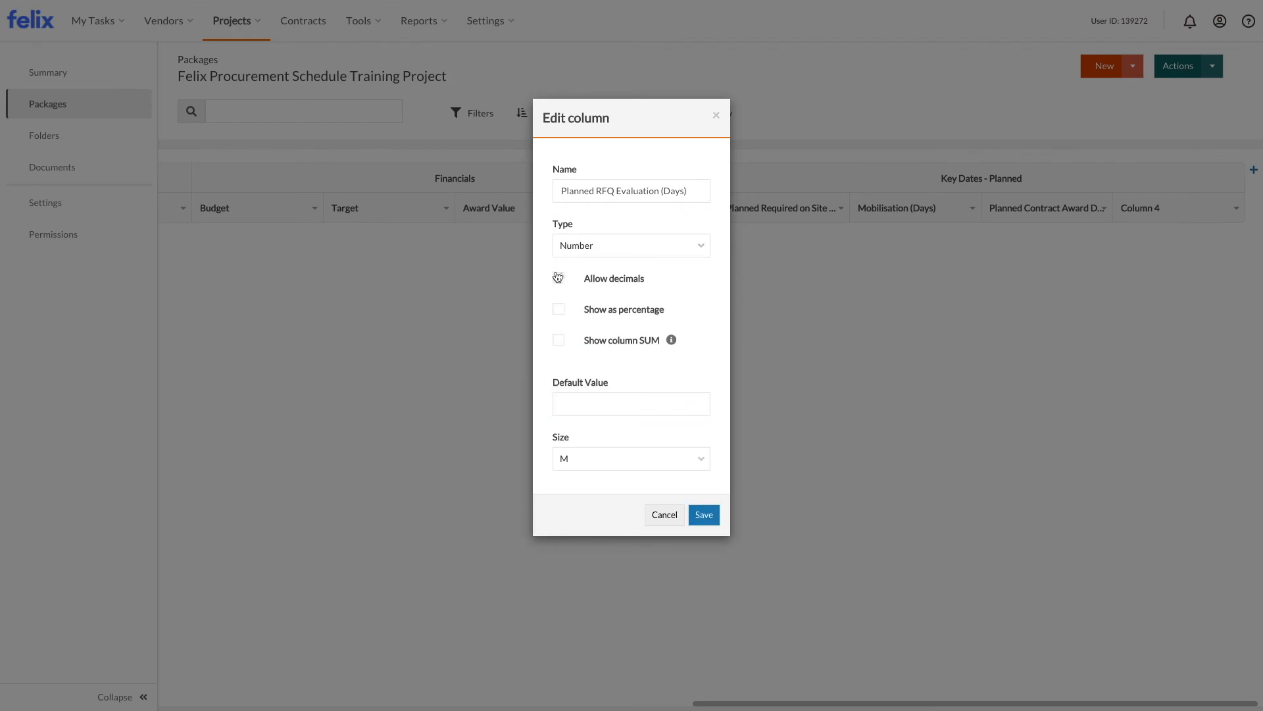
click(704, 515)
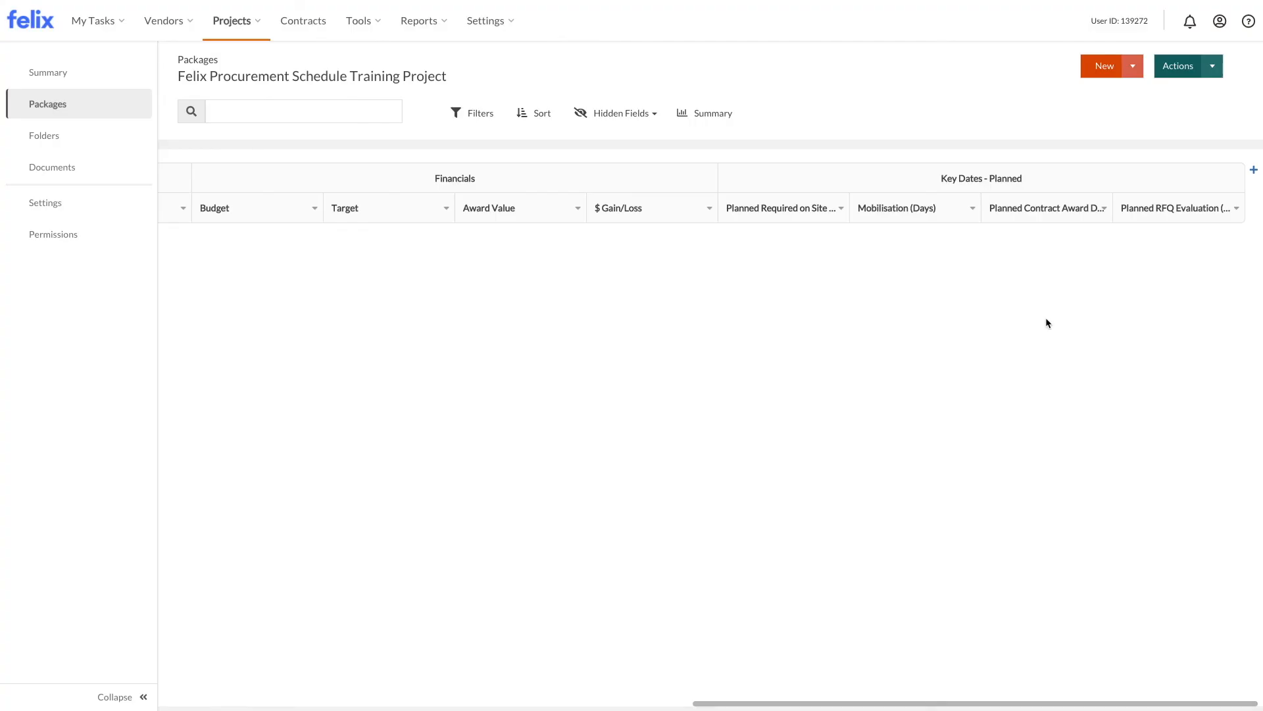
- Insert a newly created field to the right of the Planned RFQ Evaluation (Days) column
click(1236, 209)
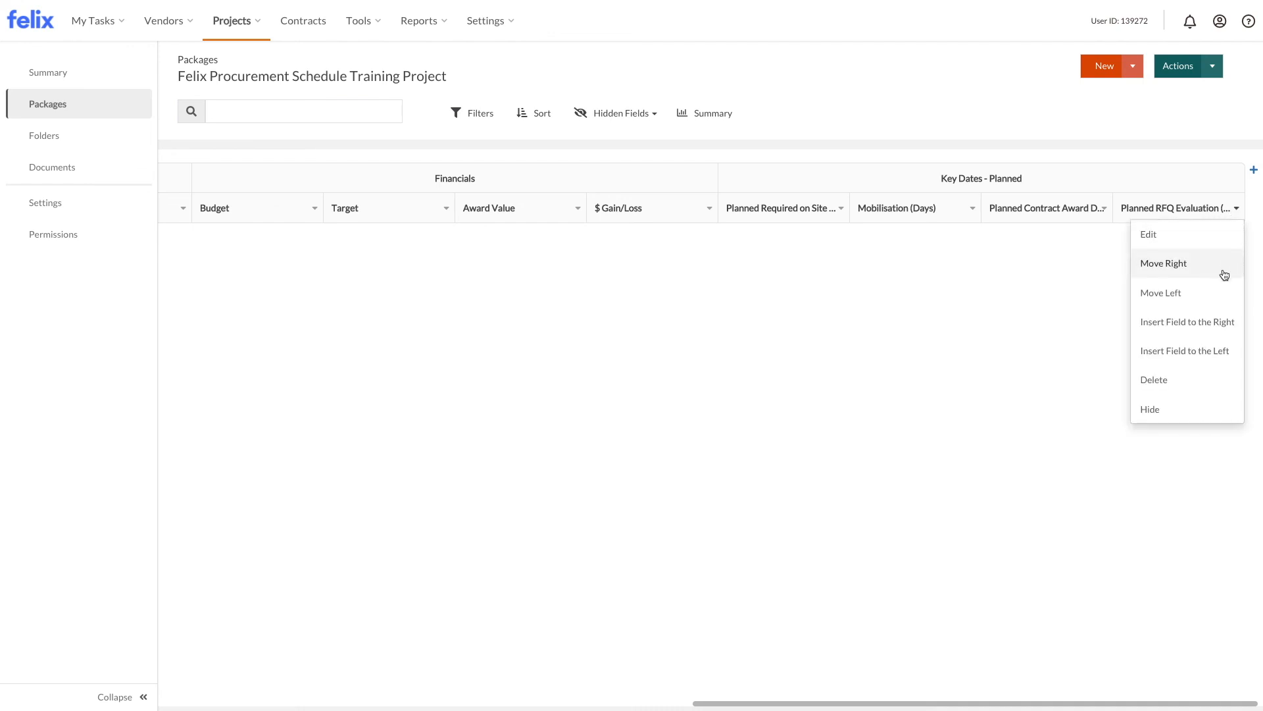
click(1207, 323)
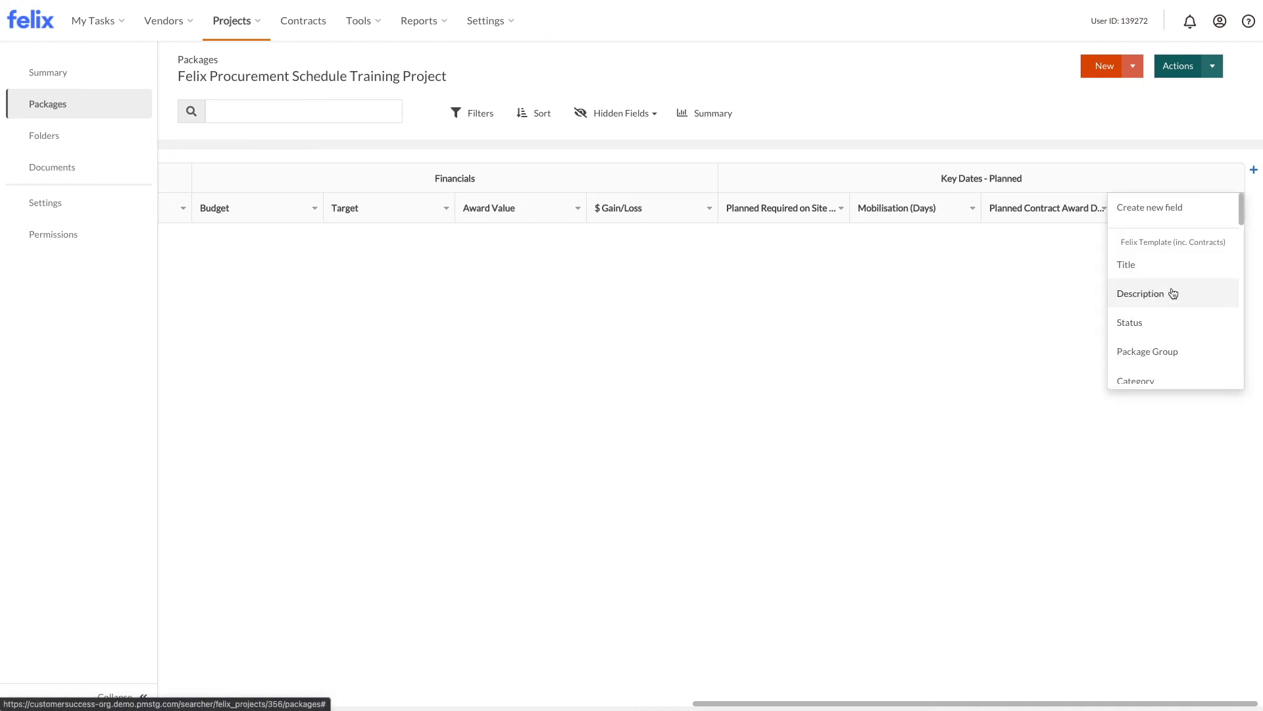
click(1162, 209)
- Rename Column 5 as "RFQ Issue Date" and set its type to Calculation
click(1237, 208)
click(1148, 234)
triple_click(632, 181)
text(RFQ)
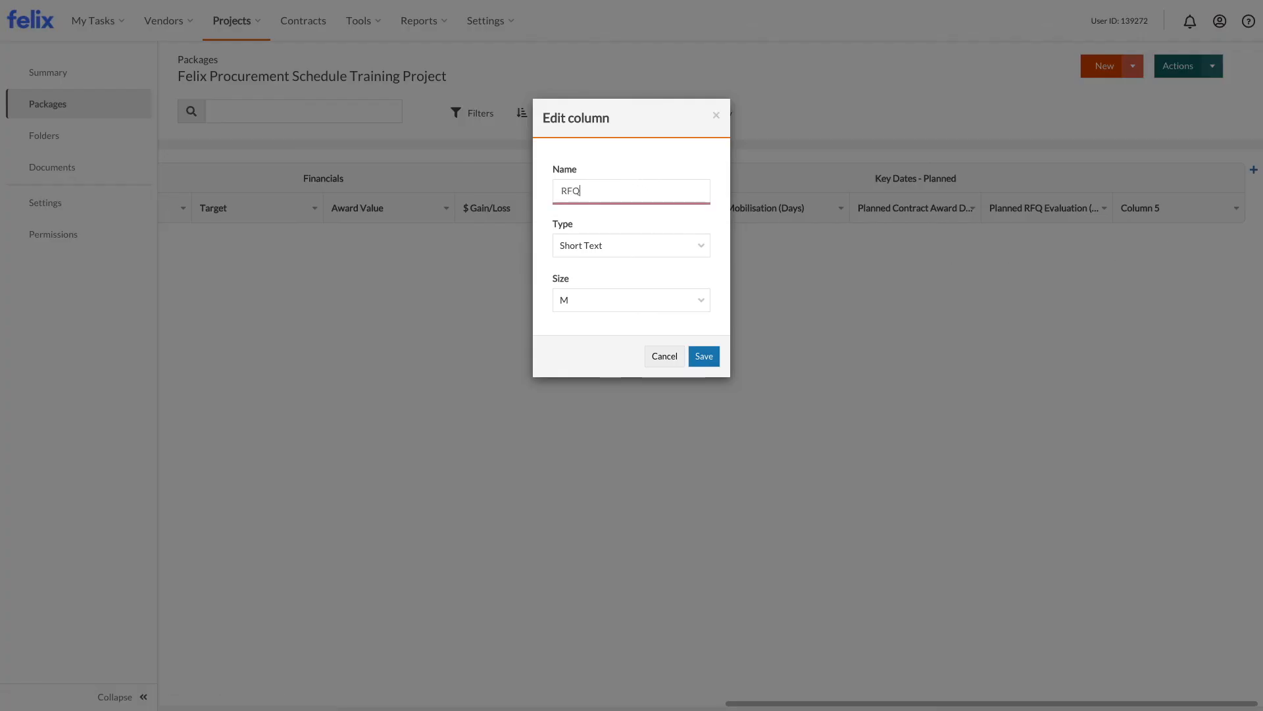
text( Issue Date)
click(629, 241)
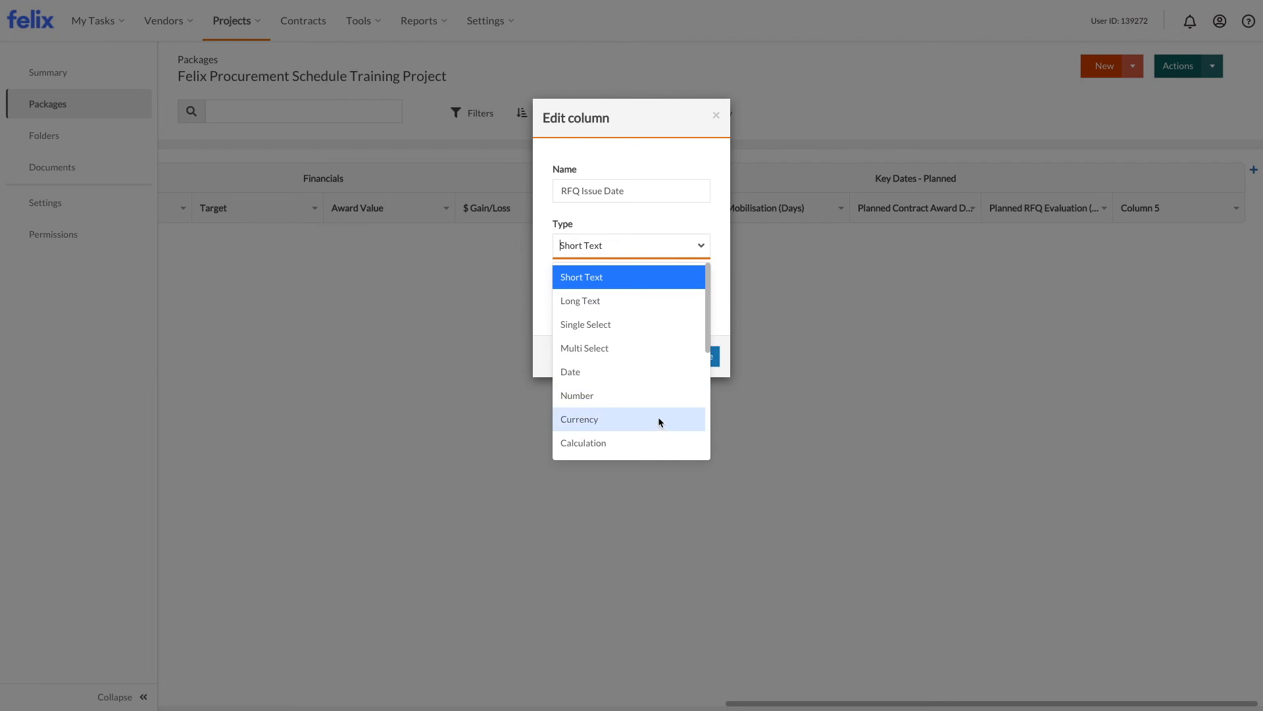
click(652, 440)
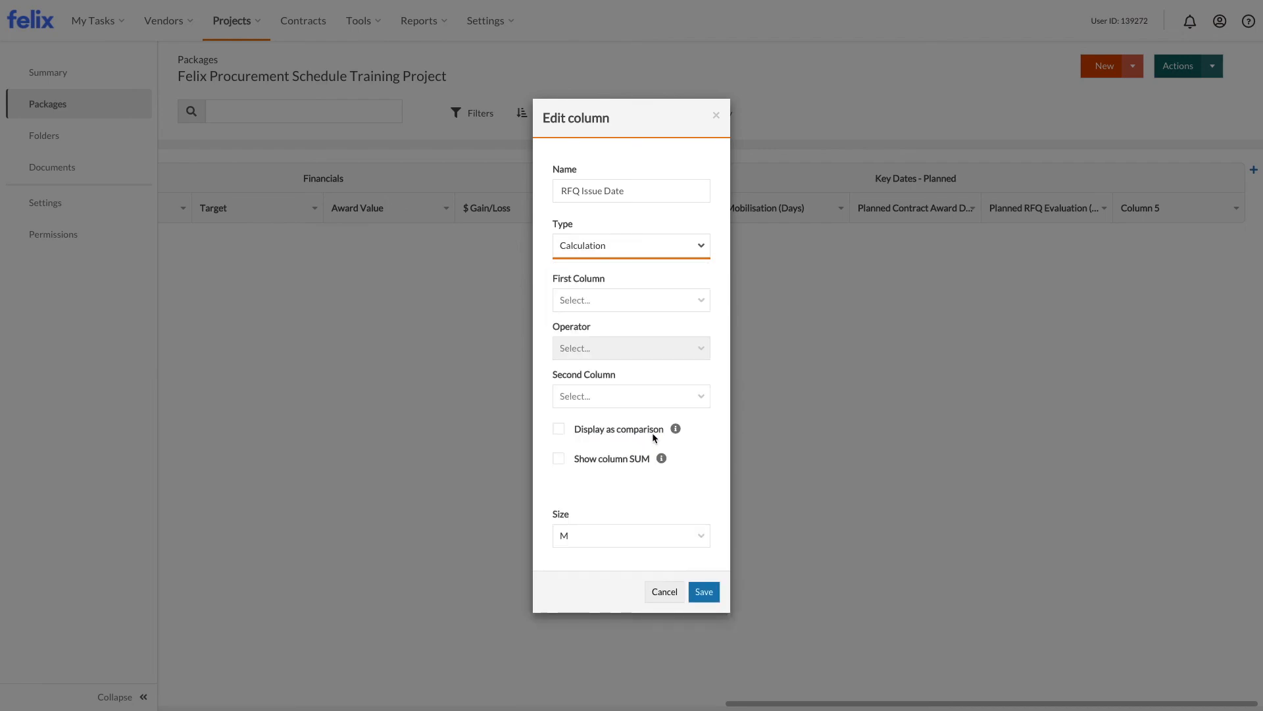
- Define the RFQ Issue Date calculation as Planned Contract Award Date minus Planned RFQ Evaluation (Days), and save the column
click(633, 300)
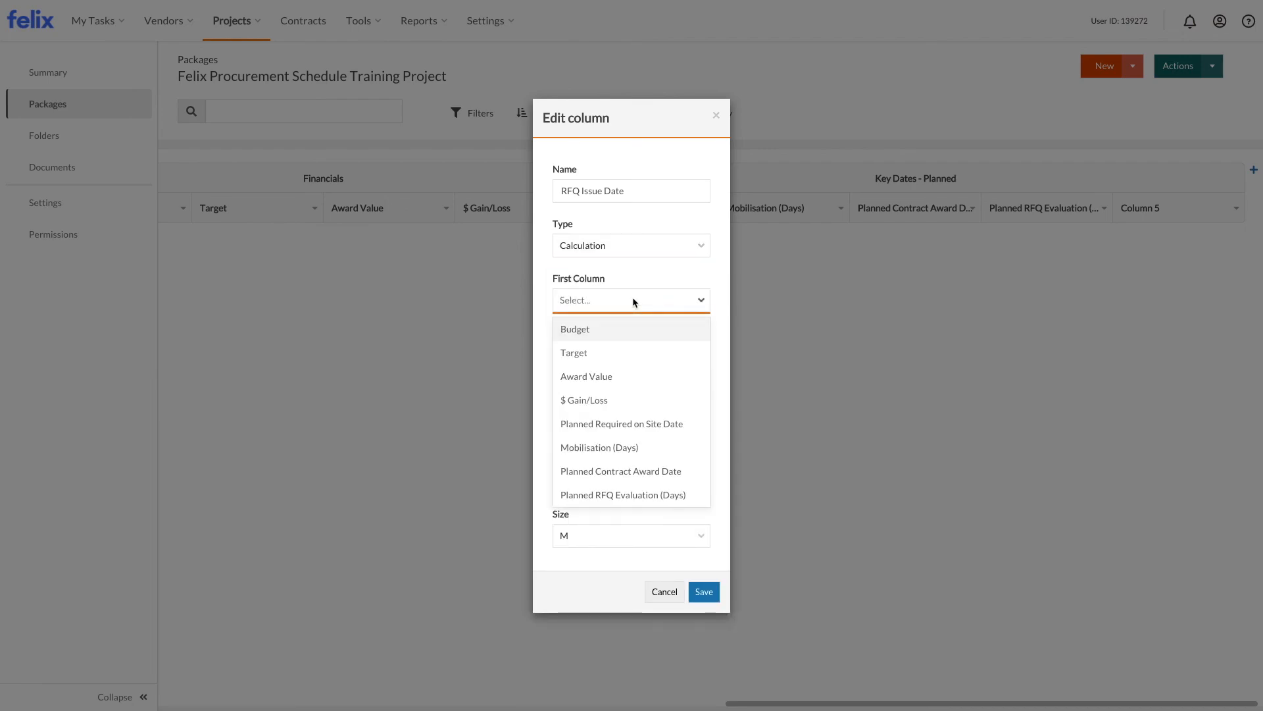
click(648, 471)
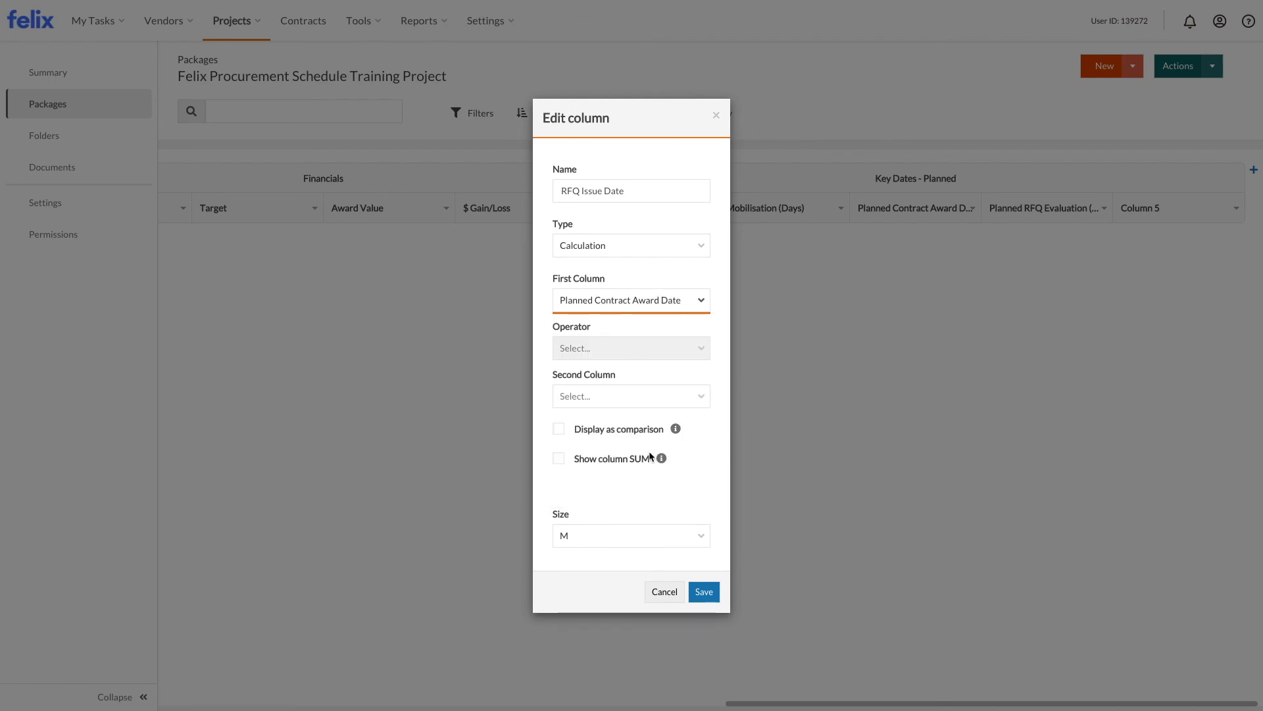
click(631, 395)
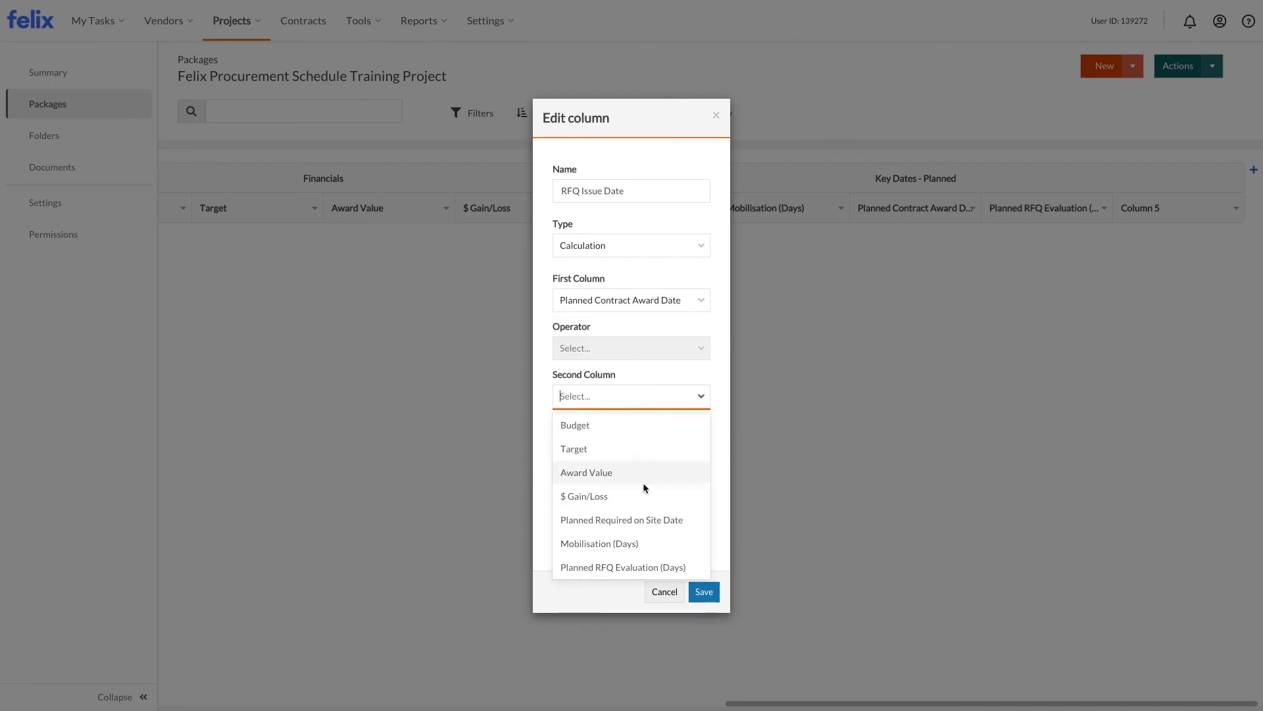
click(651, 568)
click(604, 346)
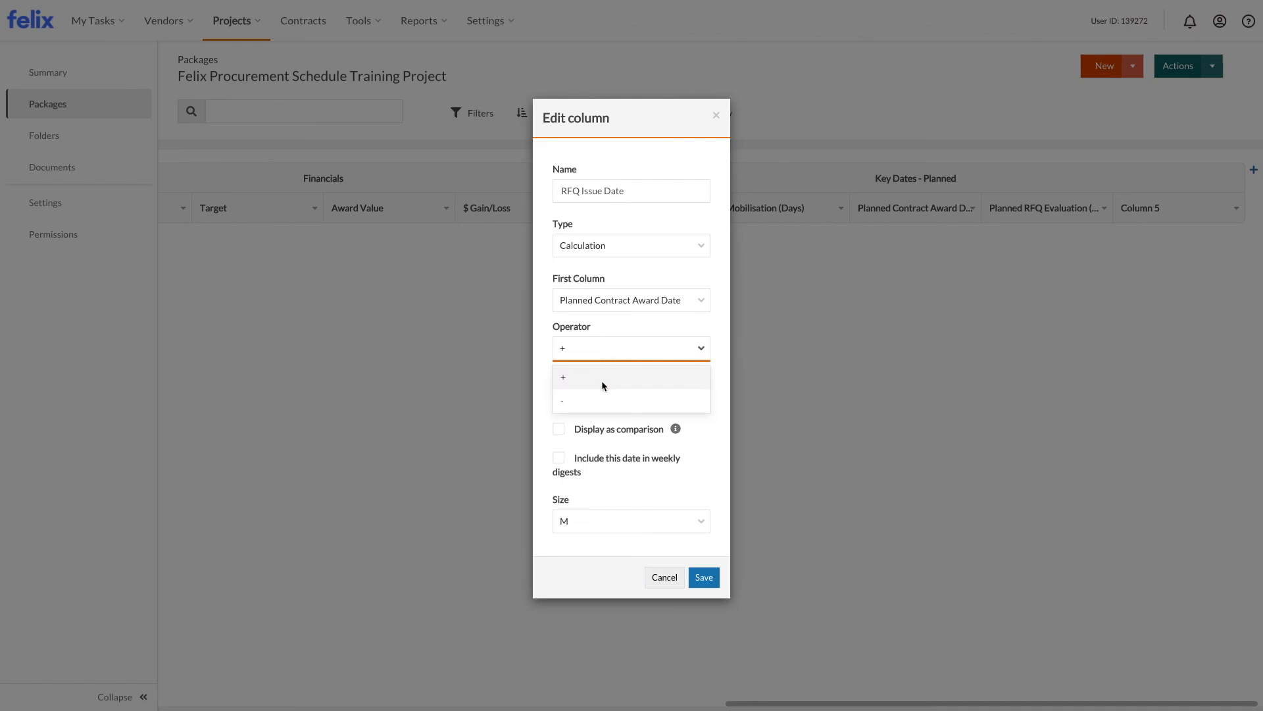
click(602, 380)
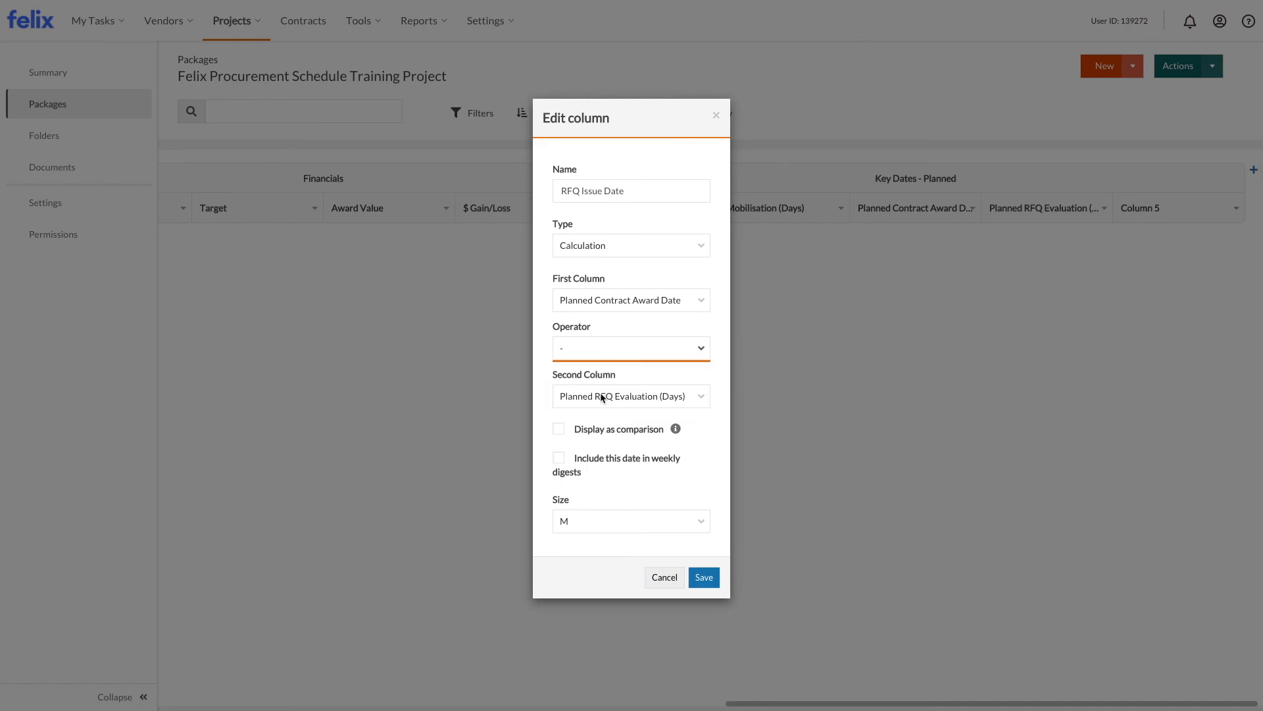
click(712, 577)
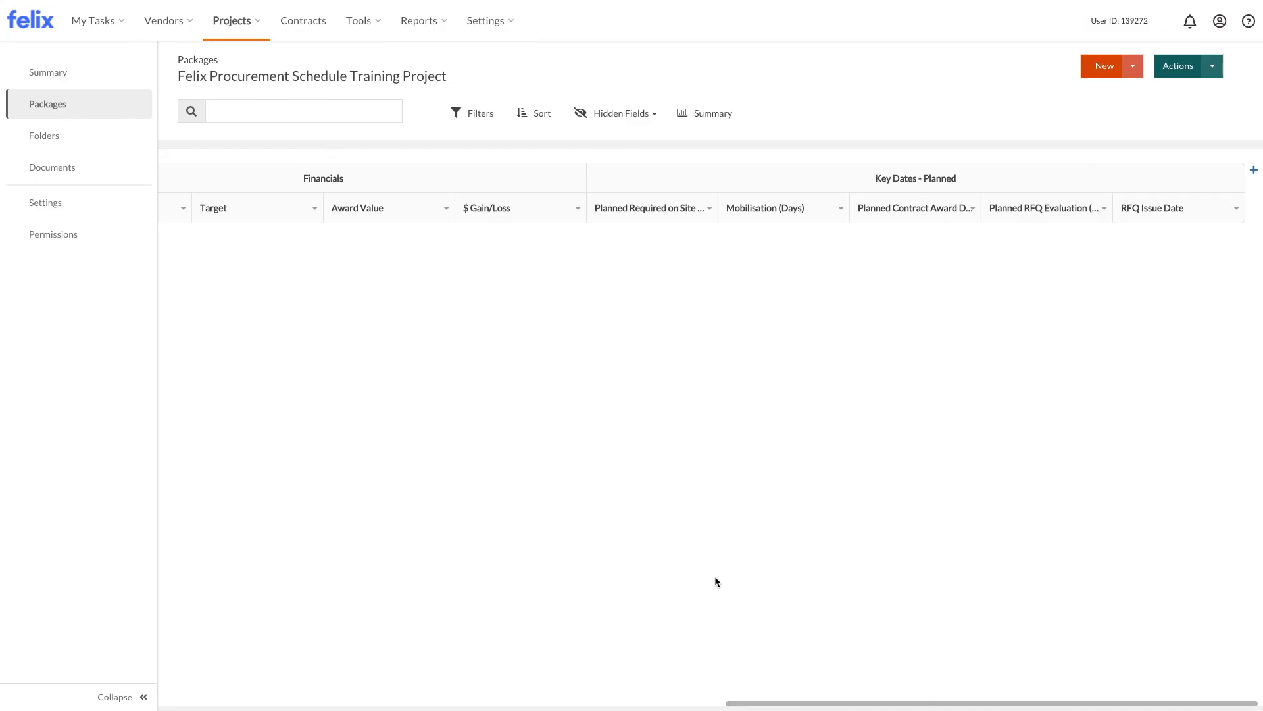